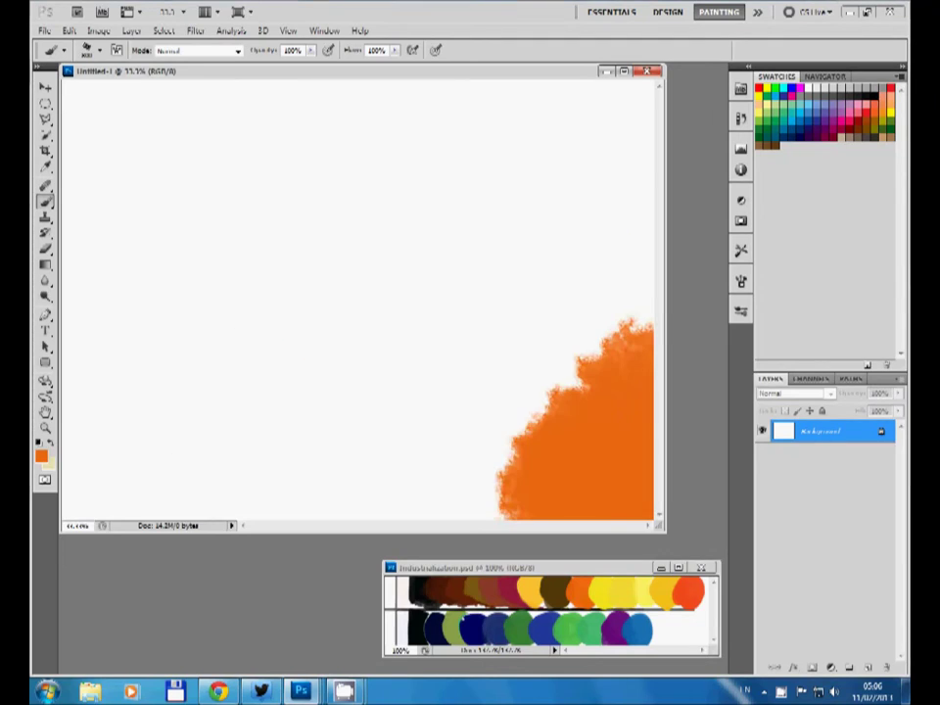
Step: Paint red-orange across the lower middle and right, plus light yellow-orange test strokes
left_click_drag(245, 323, 548, 411)
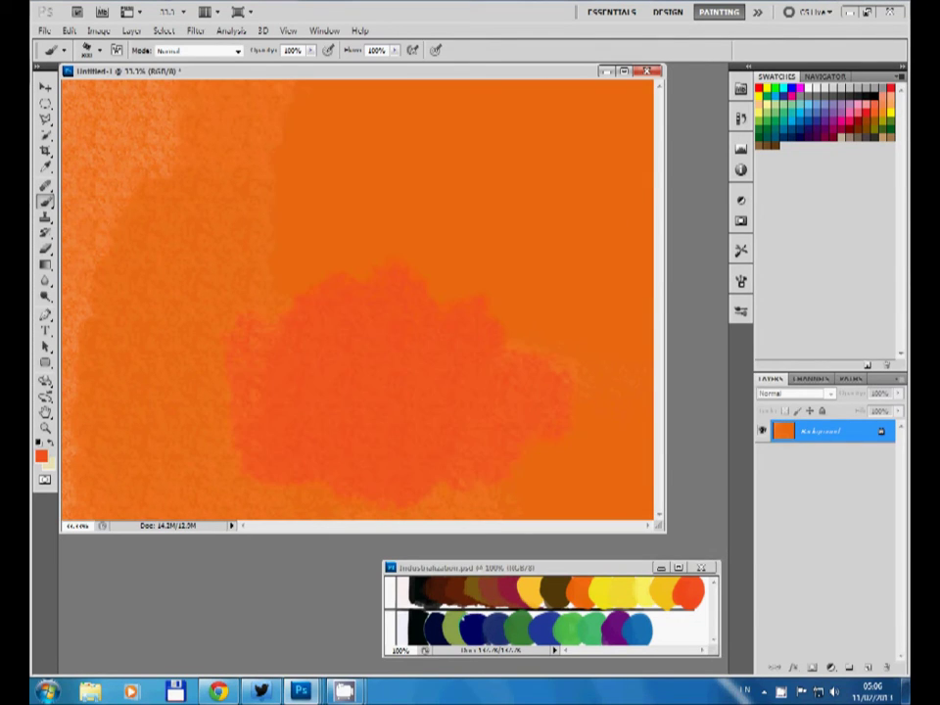
left_click_drag(528, 333, 626, 480)
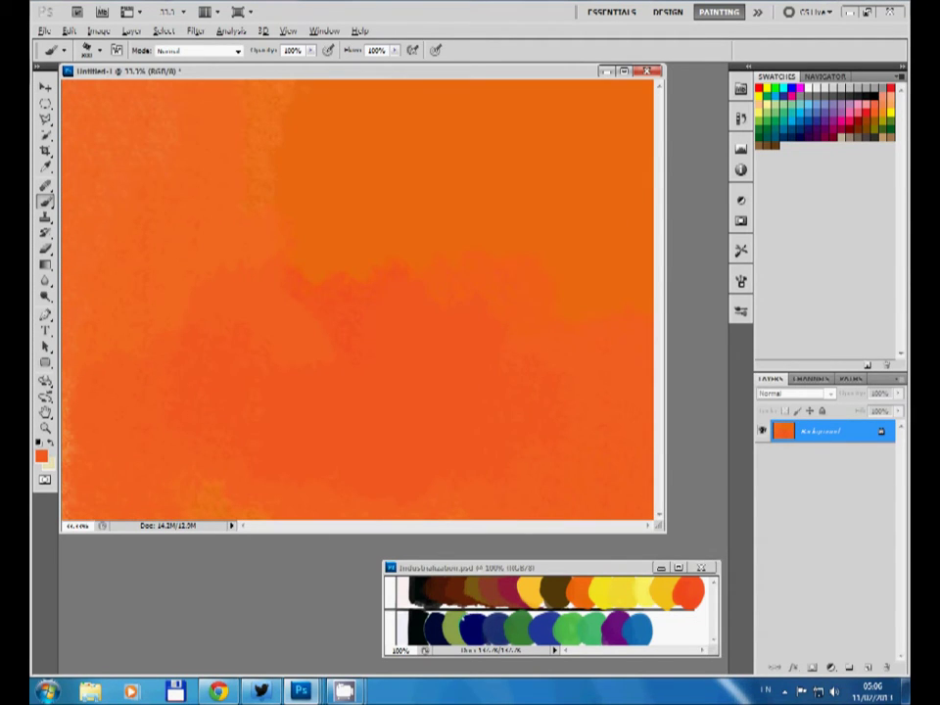
left_click_drag(471, 377, 562, 283)
left_click(474, 356, "alt")
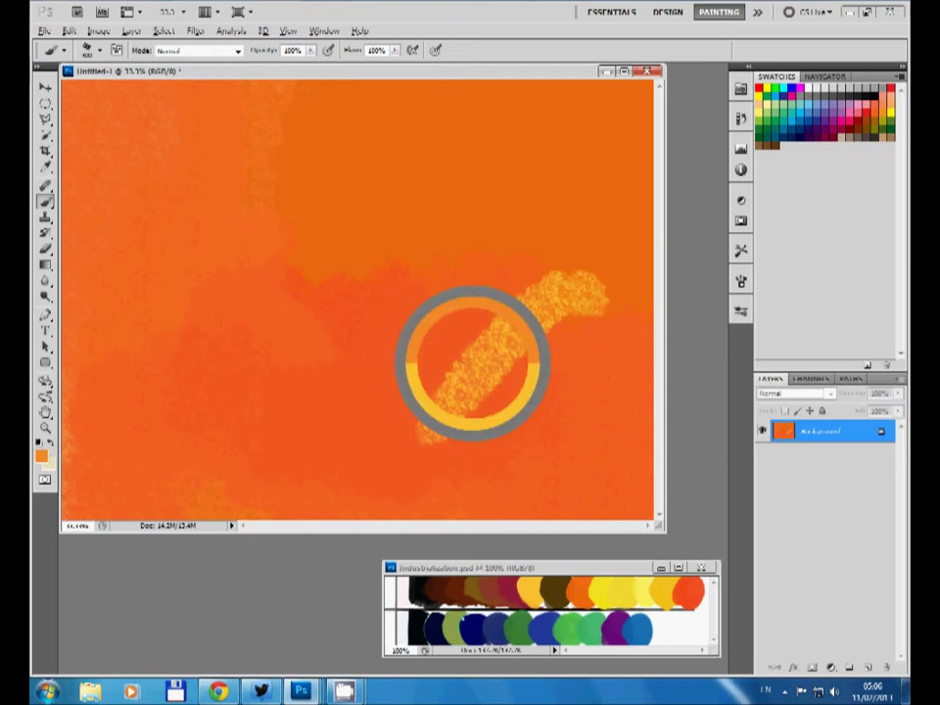
left_click_drag(226, 362, 558, 264)
Step: Switch the brush to a different Texture pattern and paint large light-to-dark orange strokes
key("F5")
left_click(637, 325)
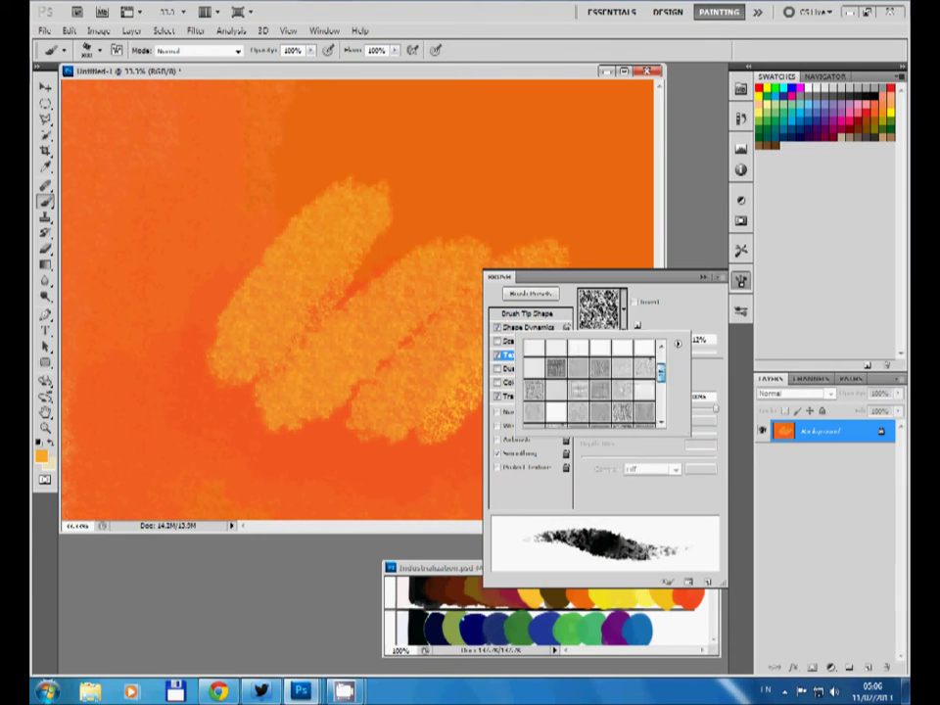
left_click_drag(391, 274, 509, 245)
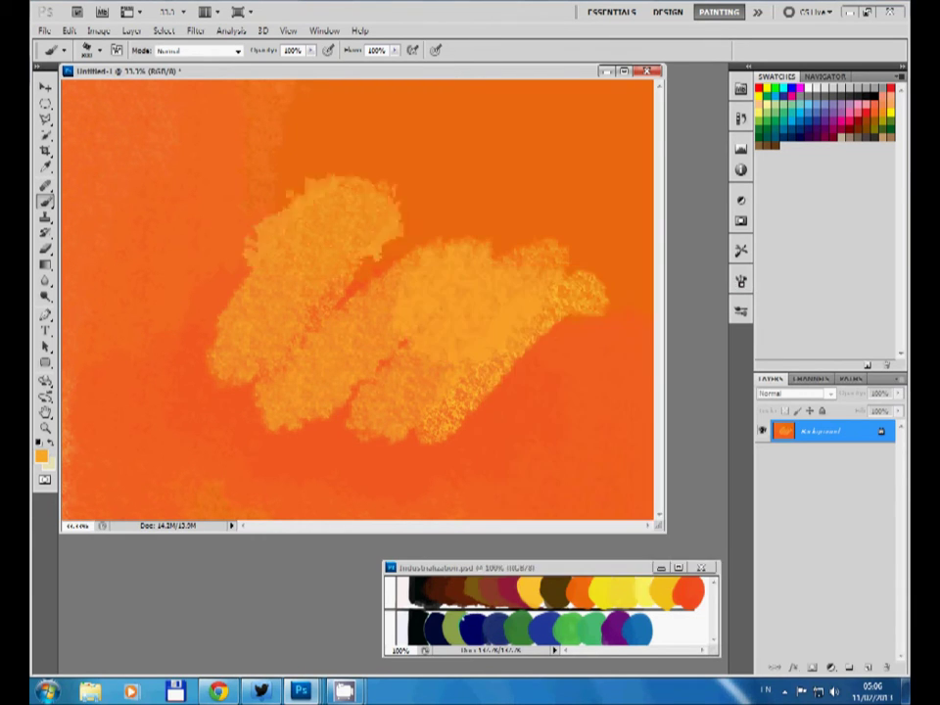
left_click_drag(412, 293, 98, 146)
left_click_drag(441, 323, 372, 284)
Step: Even out the orange sky background across the whole canvas
left_click_drag(313, 98, 431, 235)
left_click_drag(470, 78, 294, 323)
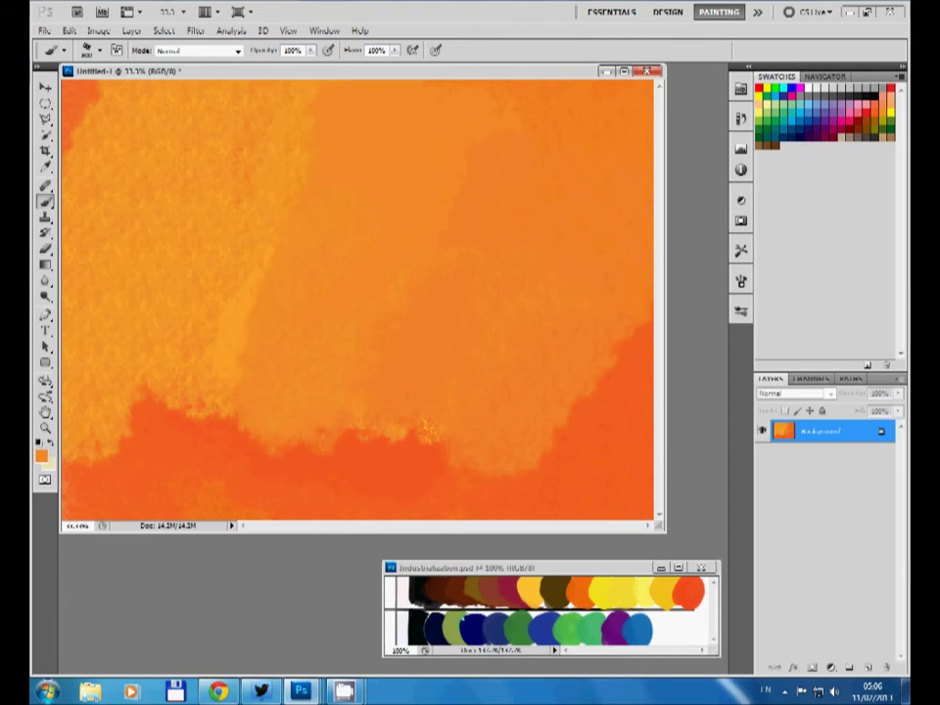
left_click_drag(216, 98, 59, 274)
left_click_drag(490, 245, 58, 382)
Step: Block in the machine's main body in blue, extending it to the upper right
left_click(472, 626, "alt")
left_click_drag(362, 371, 494, 264)
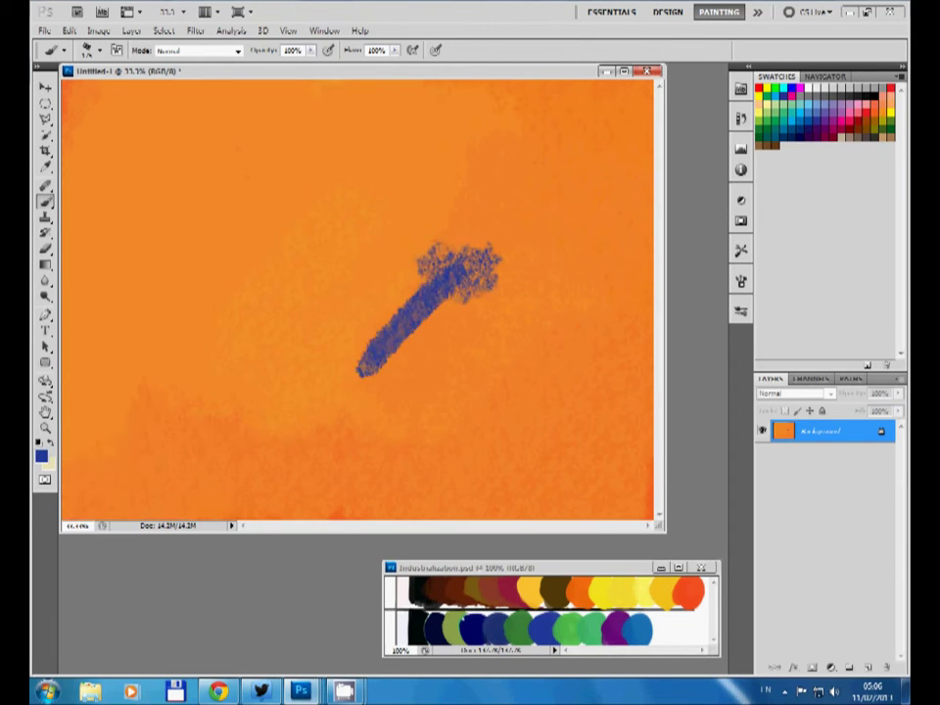
left_click_drag(489, 215, 333, 362)
left_click_drag(323, 225, 244, 362)
left_click_drag(343, 353, 519, 333)
mouse_move(509, 196)
left_mouse_down()
mouse_move(577, 245)
mouse_move(626, 216)
left_mouse_up()
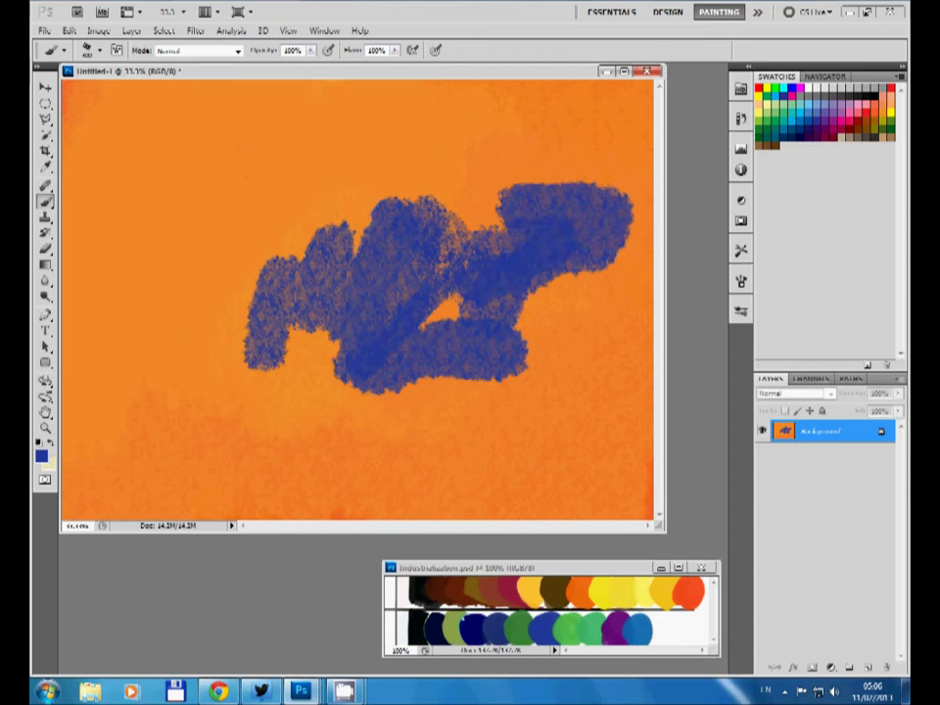
left_click_drag(352, 235, 186, 362)
Step: Add a tall blue stack on the left and blue lobes along the machine's underside
left_click(272, 233)
left_click_drag(262, 313, 283, 108)
left_click_drag(284, 195, 323, 352)
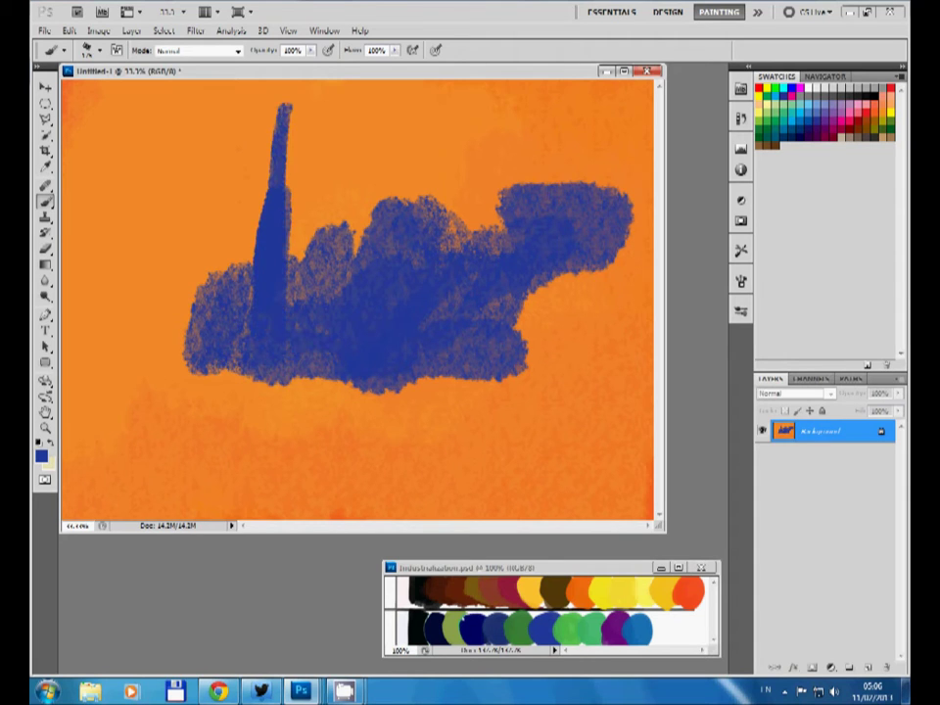
left_click_drag(480, 392, 176, 401)
left_click_drag(416, 357, 465, 431)
Step: Paint orange back over the top and the tall stack, then add blue to the left and lower body
left_click(470, 245, "alt")
left_click_drag(470, 230, 362, 235)
left_click_drag(284, 274, 431, 205)
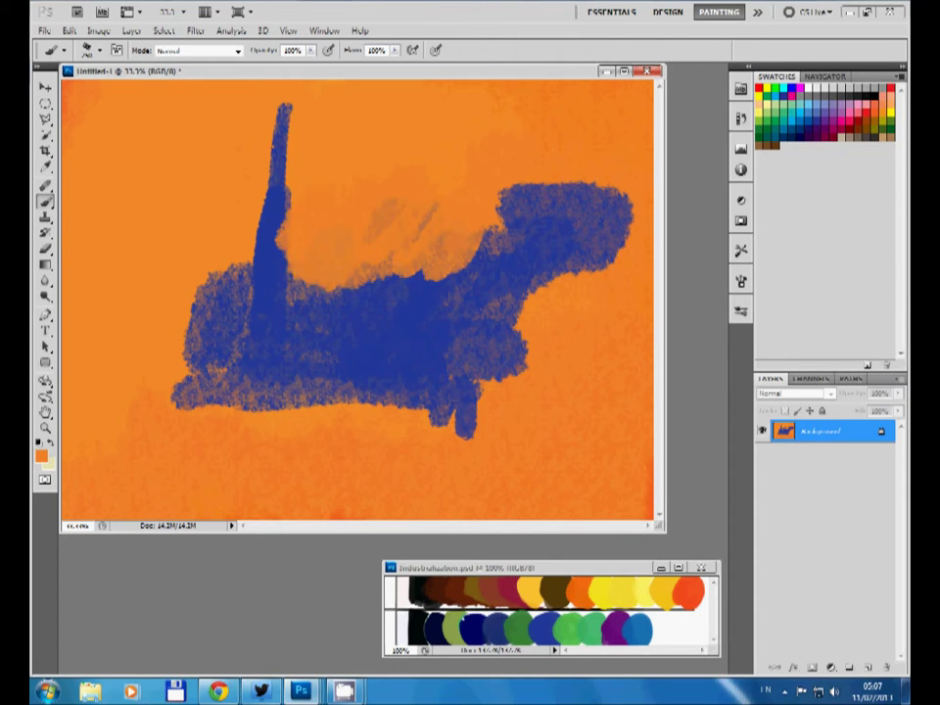
left_click_drag(284, 108, 274, 293)
left_click(392, 323, "alt")
left_click_drag(259, 220, 254, 411)
mouse_move(221, 245)
left_mouse_down()
mouse_move(220, 392)
mouse_move(391, 431)
left_mouse_up()
Step: Add a left wheel, a short stack and lower lobes, and fill the boom neck in blue
left_click_drag(147, 372, 186, 450)
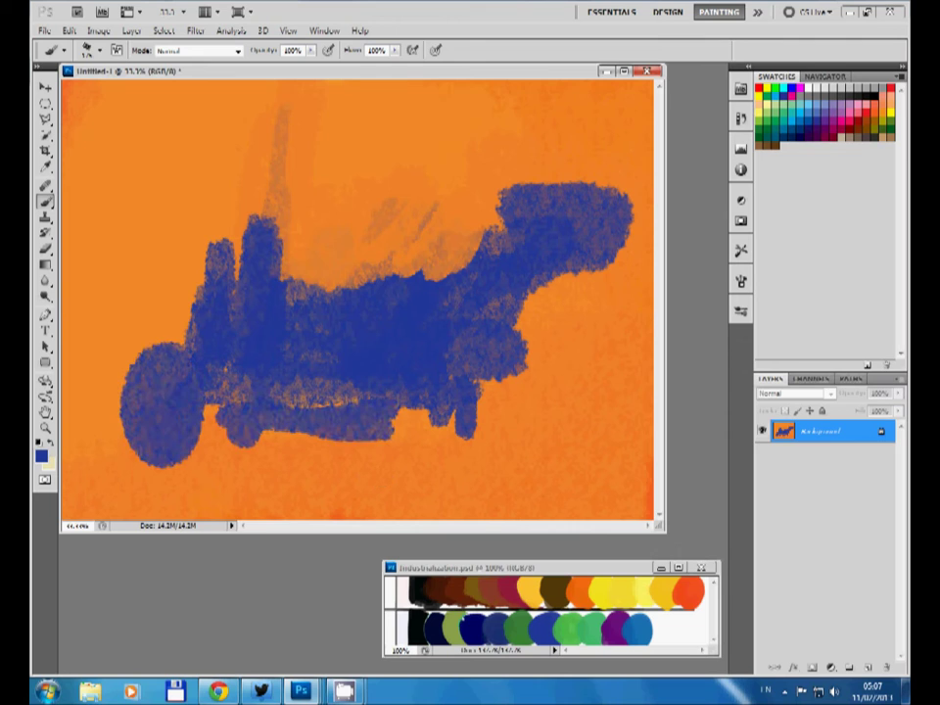
left_click_drag(363, 430, 397, 475)
left_click_drag(350, 294, 352, 249)
left_click_drag(475, 392, 485, 445)
mouse_move(181, 166)
left_mouse_down()
mouse_move(245, 235)
mouse_move(294, 211)
mouse_move(401, 234)
left_mouse_up()
left_click_drag(323, 206, 419, 270)
left_click_drag(421, 328, 529, 253)
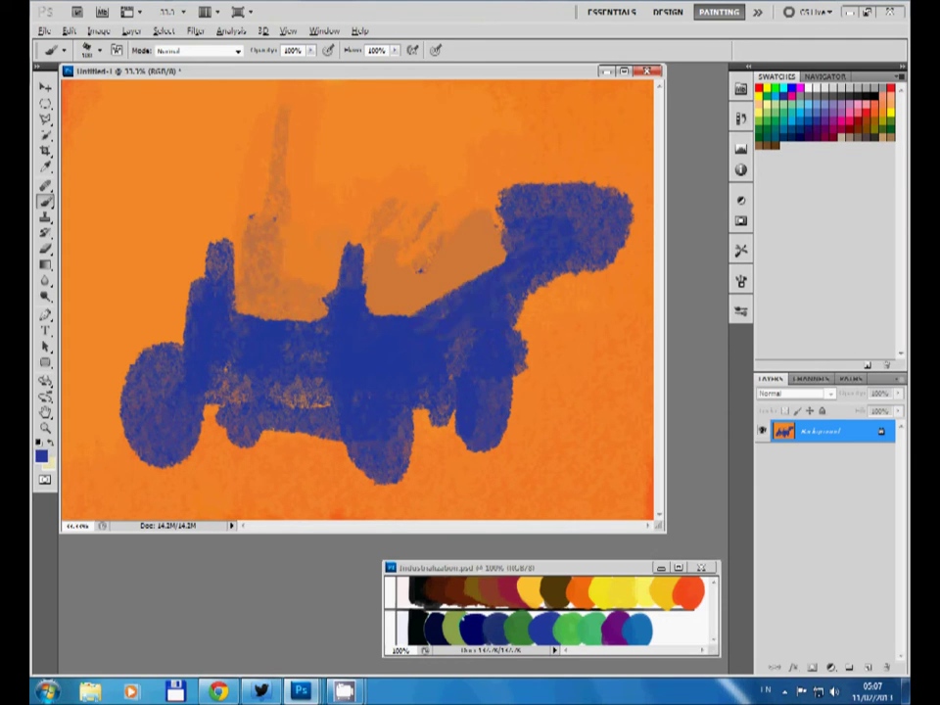
Step: Shape the centre and left wheels and fill them purplish-grey
left_click_drag(393, 367, 397, 455)
key("x")
left_click_drag(384, 372, 386, 458)
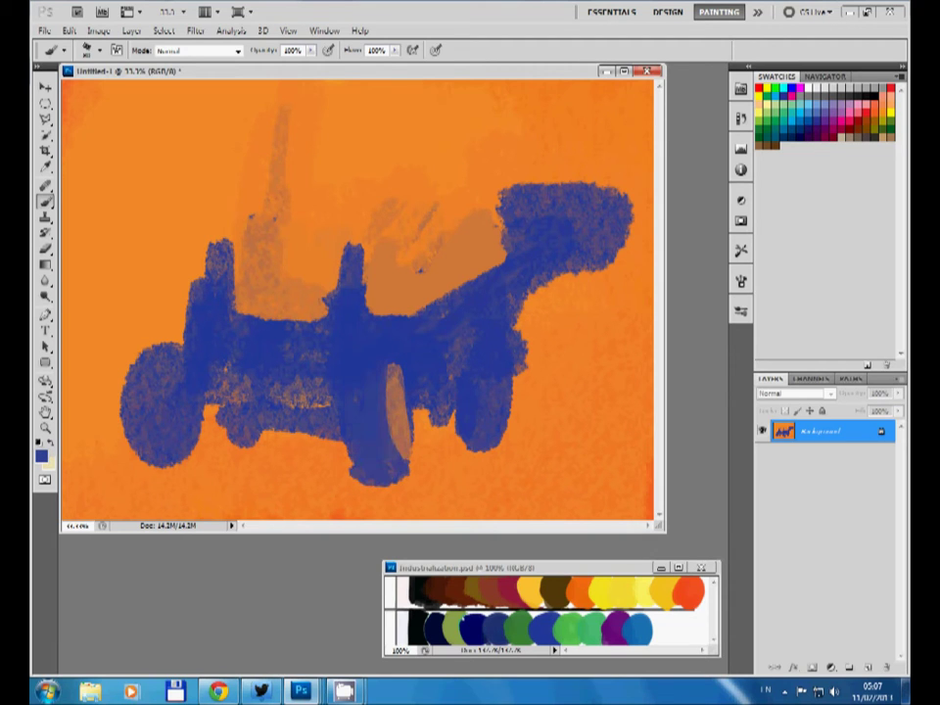
left_click_drag(372, 370, 377, 475)
left_click_drag(343, 367, 397, 480)
mouse_move(147, 337)
left_mouse_down()
mouse_move(156, 421)
mouse_move(181, 460)
left_mouse_up()
Step: Overpaint the blue body, boom and bucket in purple tones
key("x")
left_click_drag(137, 245, 205, 313)
left_click_drag(137, 313, 372, 176)
left_click_drag(332, 304, 450, 137)
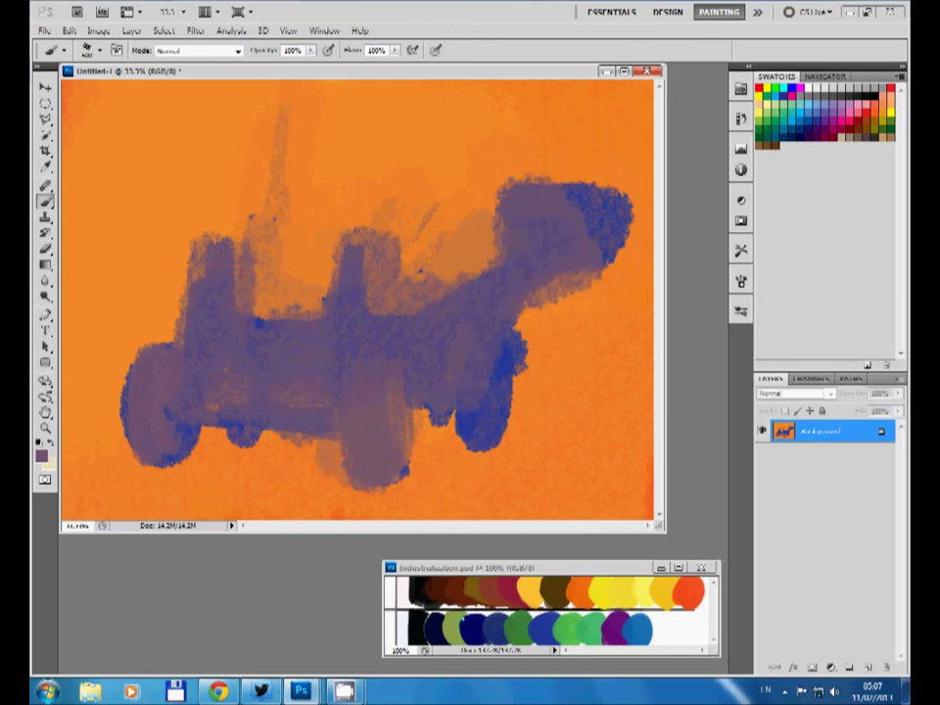
left_click_drag(469, 333, 626, 196)
Step: Add a purple shadow under the machine and fill the cab area between the stacks orange
left_click(323, 343, "alt")
mouse_move(152, 470)
left_mouse_down()
mouse_move(382, 490)
mouse_move(489, 441)
left_mouse_up()
mouse_move(127, 342)
left_mouse_down()
mouse_move(342, 362)
mouse_move(235, 338)
left_mouse_up()
left_click(588, 441, "alt")
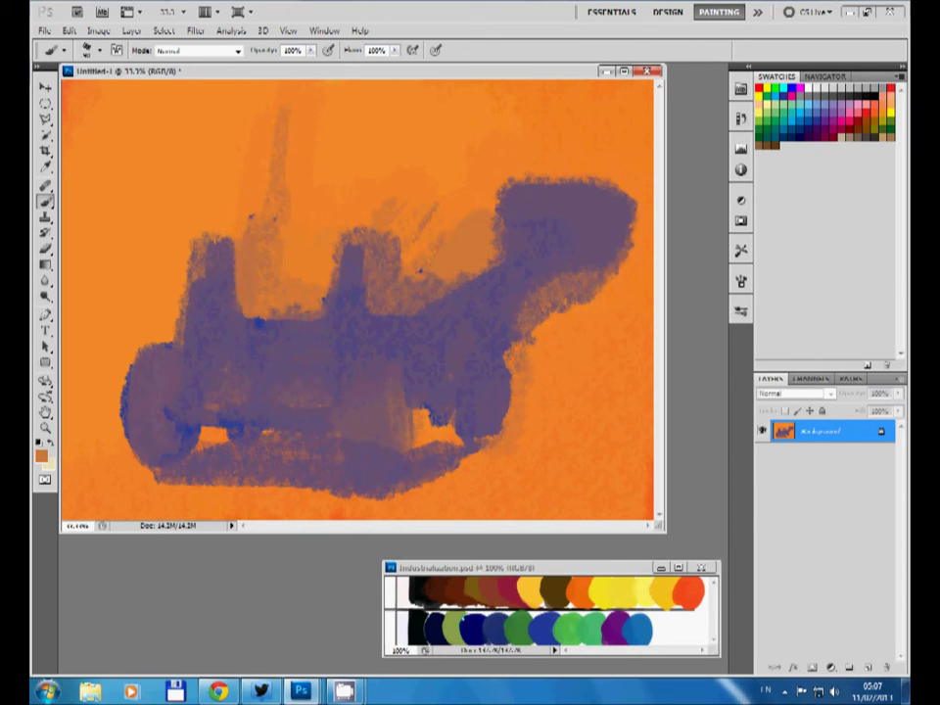
left_click_drag(235, 293, 313, 255)
mouse_move(283, 108)
left_mouse_down()
mouse_move(274, 294)
mouse_move(324, 225)
left_mouse_up()
Step: Paint the boom's top and underside and the bucket jaw purple, leaving an orange gap beneath
left_click(294, 372, "alt")
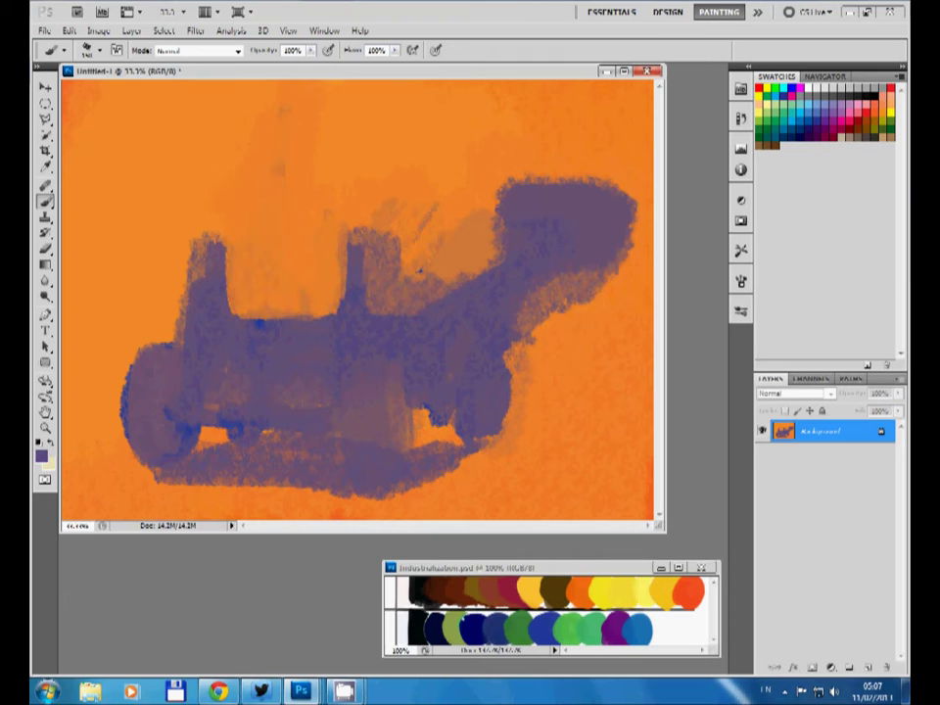
left_click(293, 372, "alt")
left_click_drag(254, 318, 509, 259)
left_click(587, 441, "alt")
mouse_move(470, 323)
left_mouse_down()
mouse_move(602, 279)
mouse_move(525, 337)
left_mouse_up()
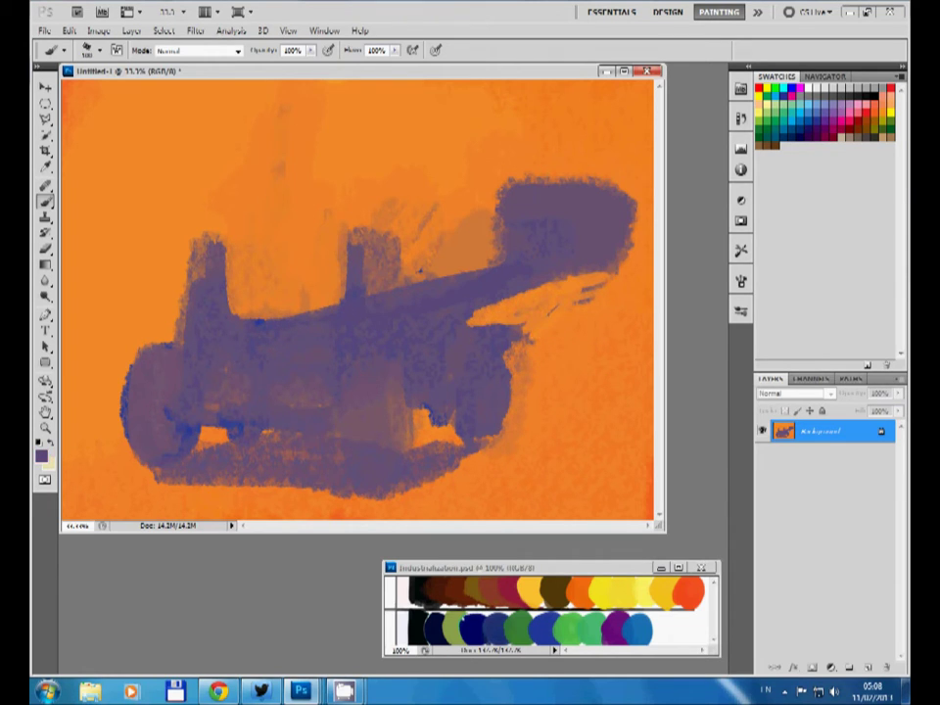
left_click_drag(323, 306, 602, 298)
Step: Reshape the bucket outline with orange and purple, add a strut, and extend the underside downward
left_click(587, 440, "alt")
left_click_drag(494, 265, 602, 181)
left_click_drag(509, 191, 641, 181)
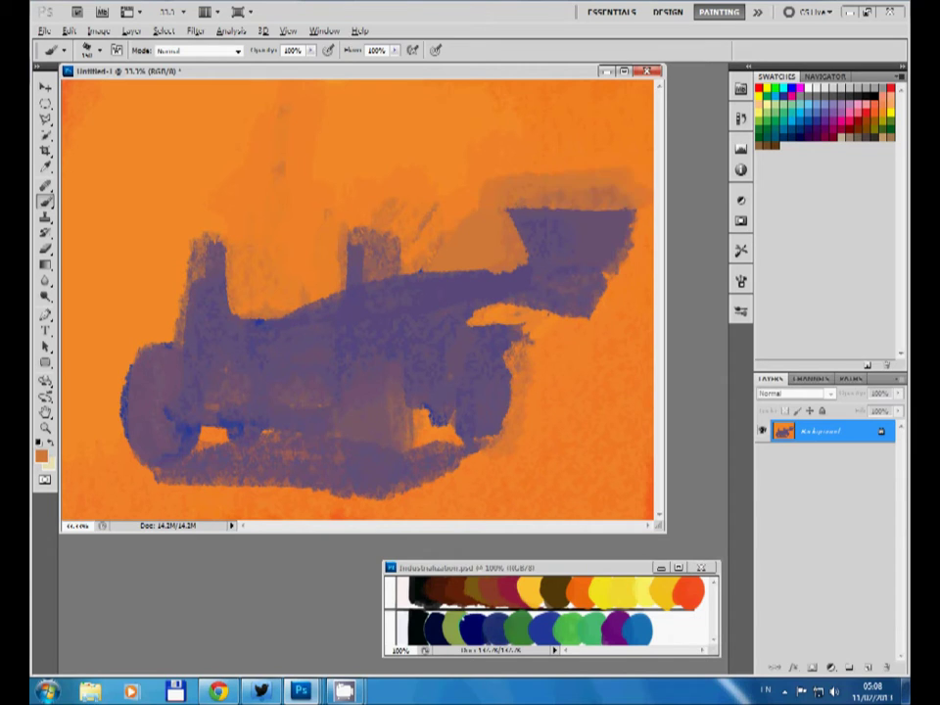
left_click(567, 240, "alt")
left_click_drag(524, 215, 637, 196)
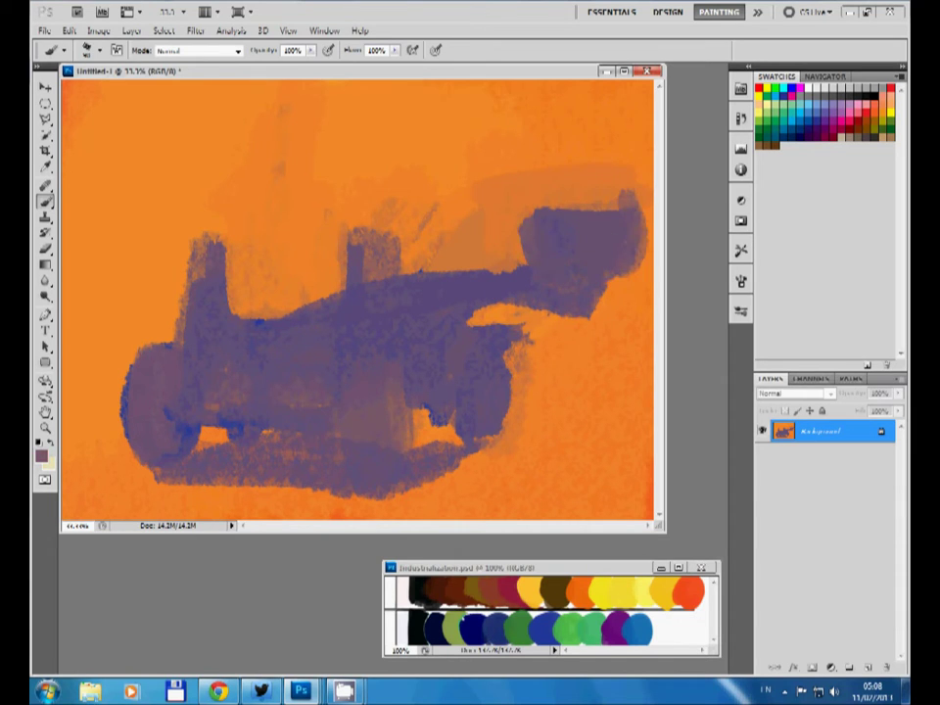
left_click_drag(511, 307, 511, 328)
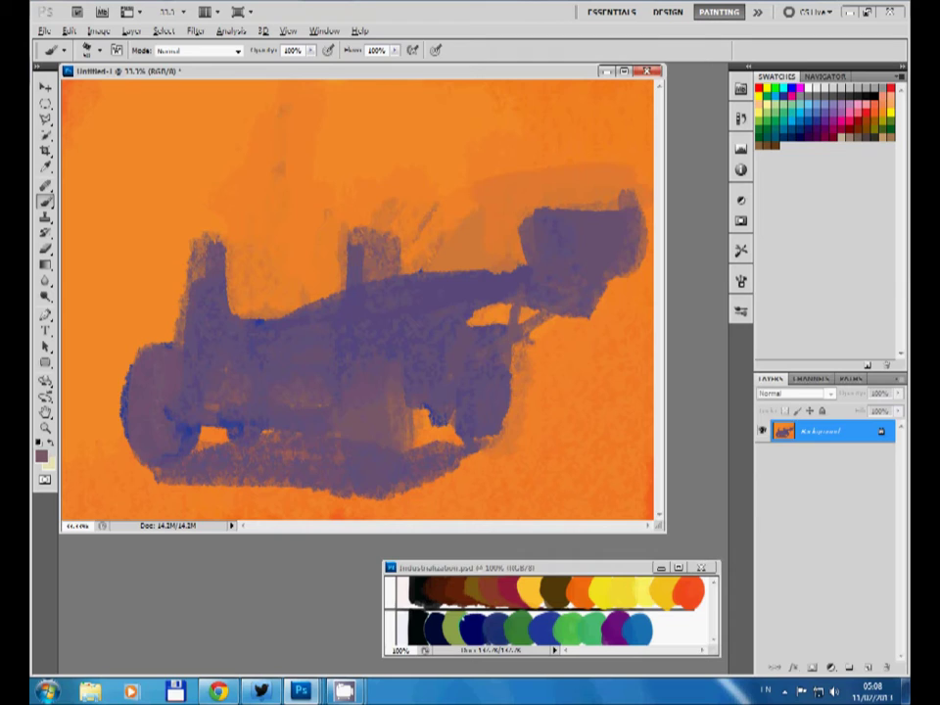
left_click_drag(489, 377, 494, 431)
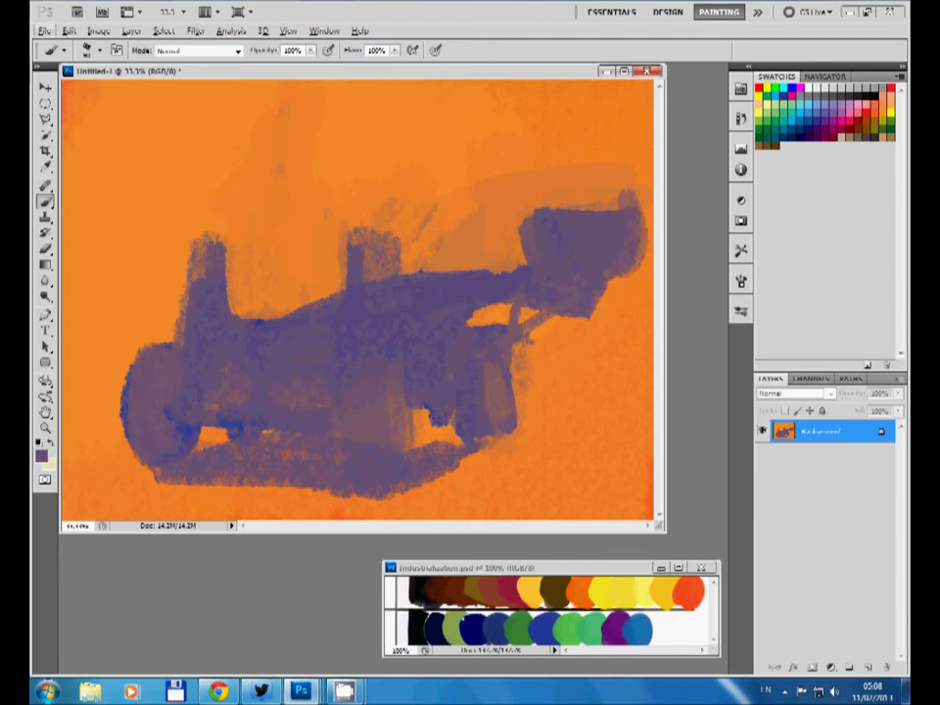
left_click_drag(384, 440, 387, 516)
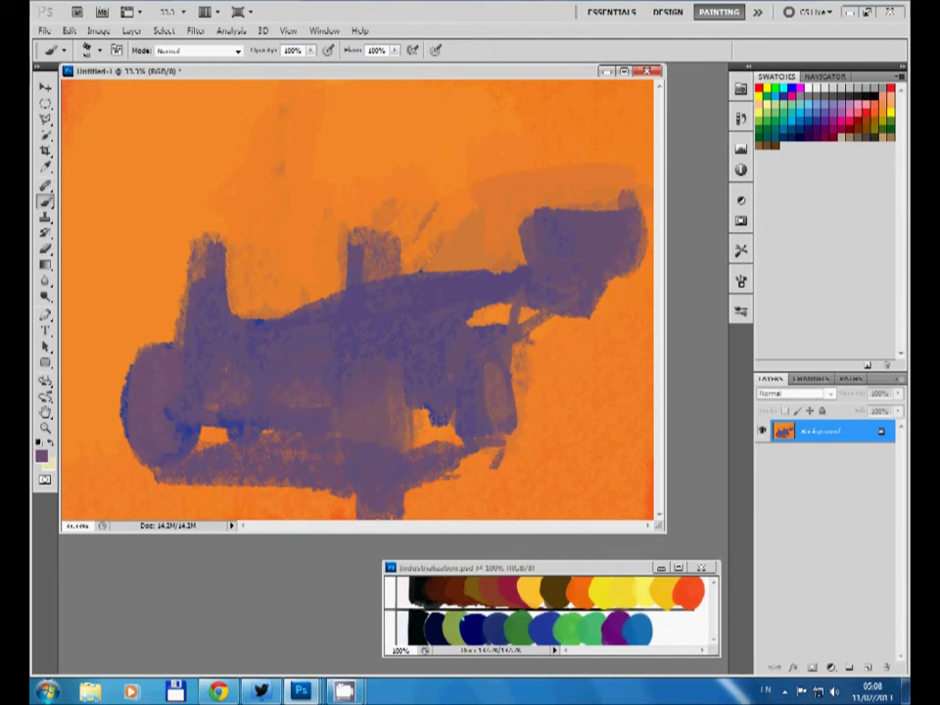
Step: Paint a tan-orange ground band under the machine and lighten the left sky
left_click(294, 499, "alt")
left_click_drag(200, 480, 323, 435)
left_click_drag(416, 480, 460, 440)
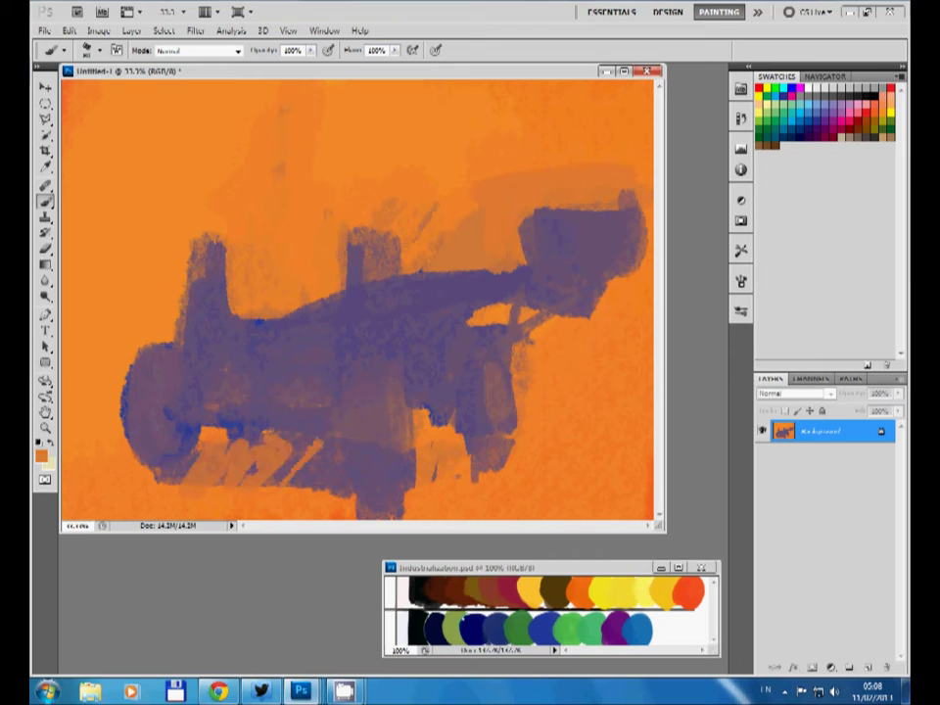
left_click_drag(332, 460, 147, 455)
left_click(221, 439, "alt")
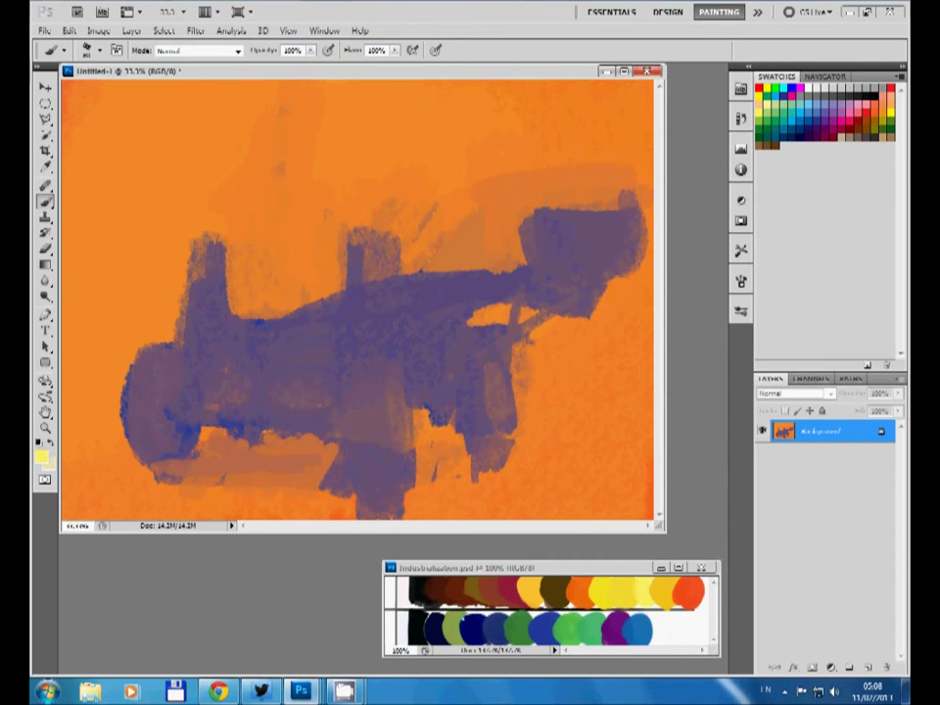
left_click_drag(89, 176, 108, 274)
Step: Paint light yellow-orange over the left sky, upper sky, the bucket's right end and below the arm
left_click(118, 245, "alt")
left_click_drag(59, 196, 78, 294)
left_click_drag(98, 137, 137, 264)
left_click_drag(59, 69, 147, 196)
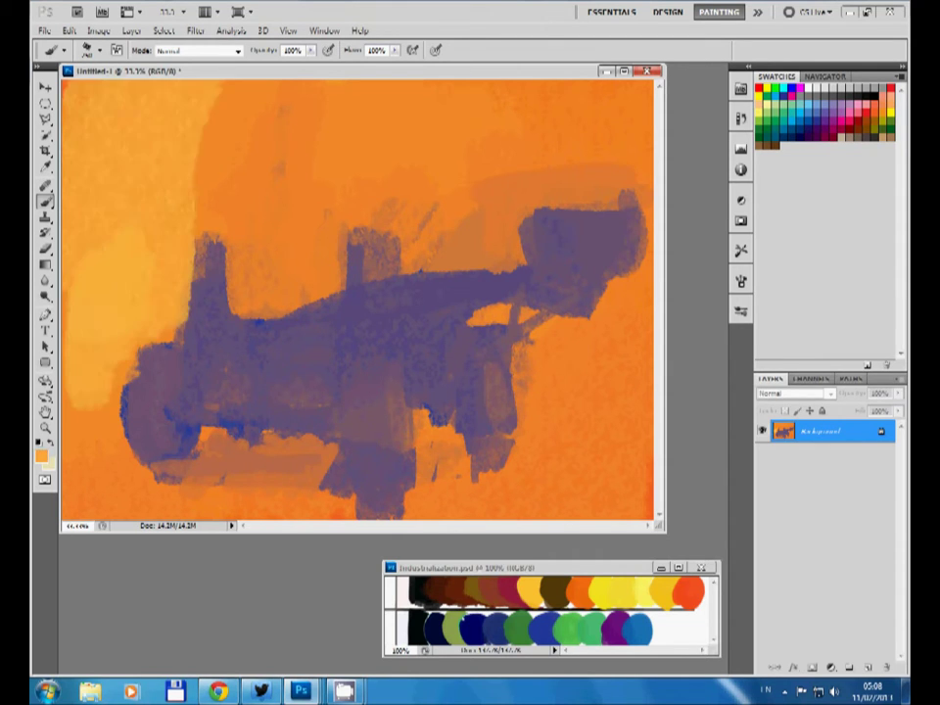
mouse_move(176, 88)
left_mouse_down()
mouse_move(200, 231)
mouse_move(298, 196)
mouse_move(392, 146)
mouse_move(626, 186)
left_mouse_up()
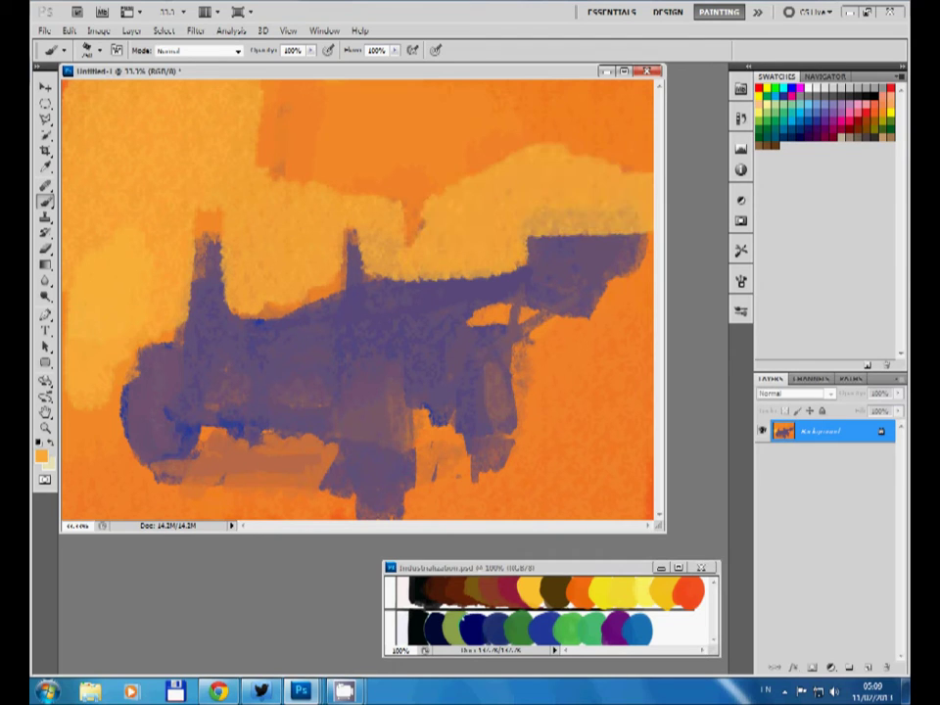
left_click_drag(274, 98, 646, 137)
mouse_move(195, 108)
left_mouse_down()
mouse_move(636, 176)
mouse_move(617, 323)
left_mouse_up()
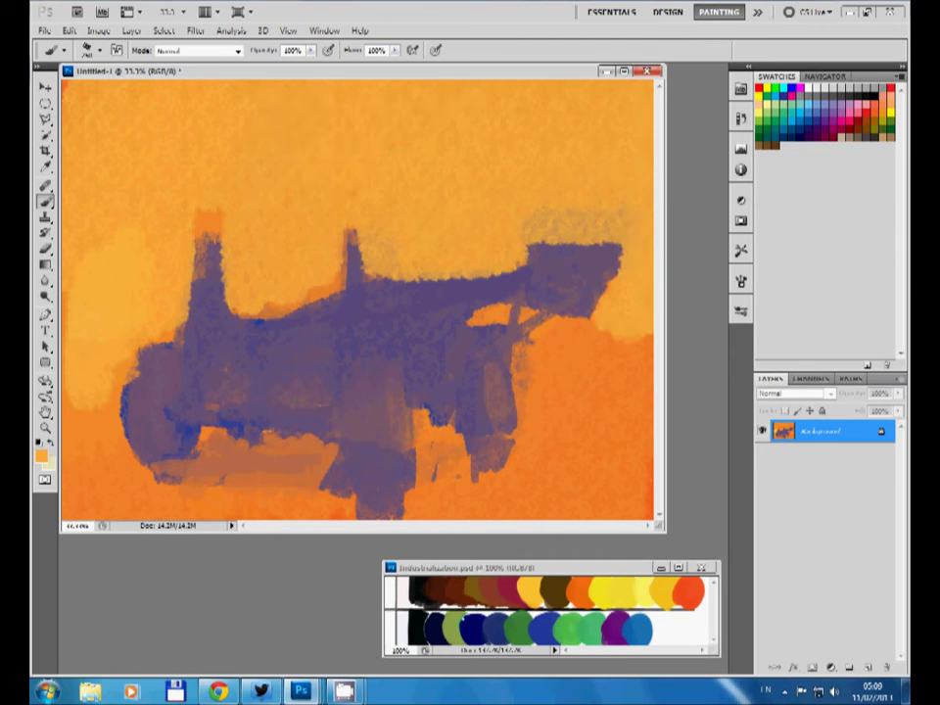
left_click_drag(470, 323, 636, 382)
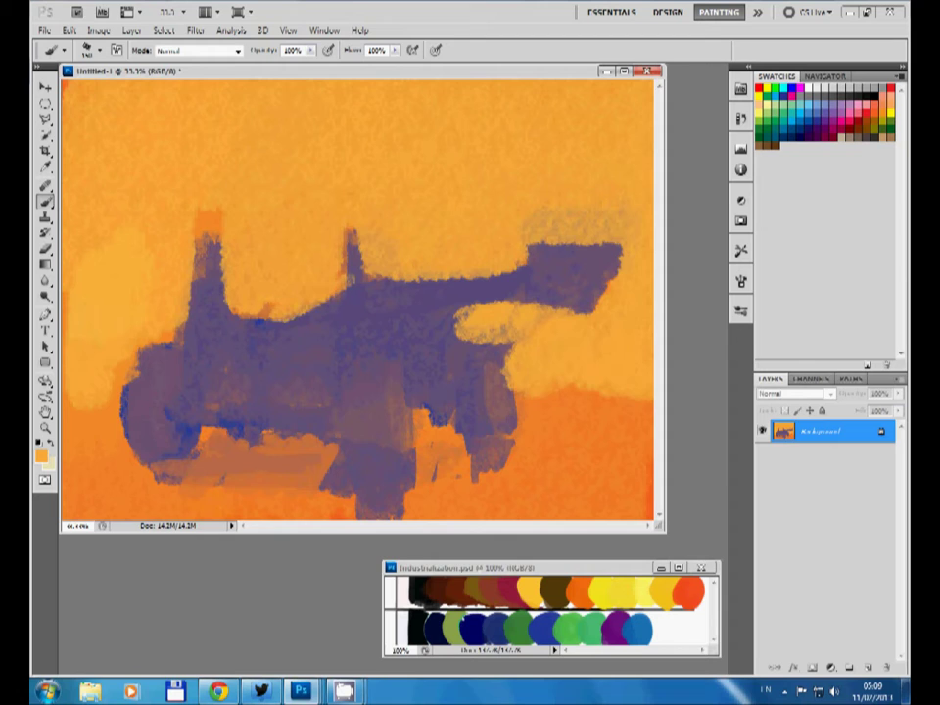
left_click_drag(118, 358, 73, 403)
Step: Paint white smoke rising from the machine's left into a large cloud near the top
key("x")
left_click_drag(113, 364, 147, 313)
left_click_drag(89, 333, 167, 274)
left_click_drag(83, 304, 177, 266)
mouse_move(112, 293)
left_mouse_down()
mouse_move(157, 206)
mouse_move(181, 186)
mouse_move(78, 323)
mouse_move(186, 216)
mouse_move(211, 98)
left_mouse_up()
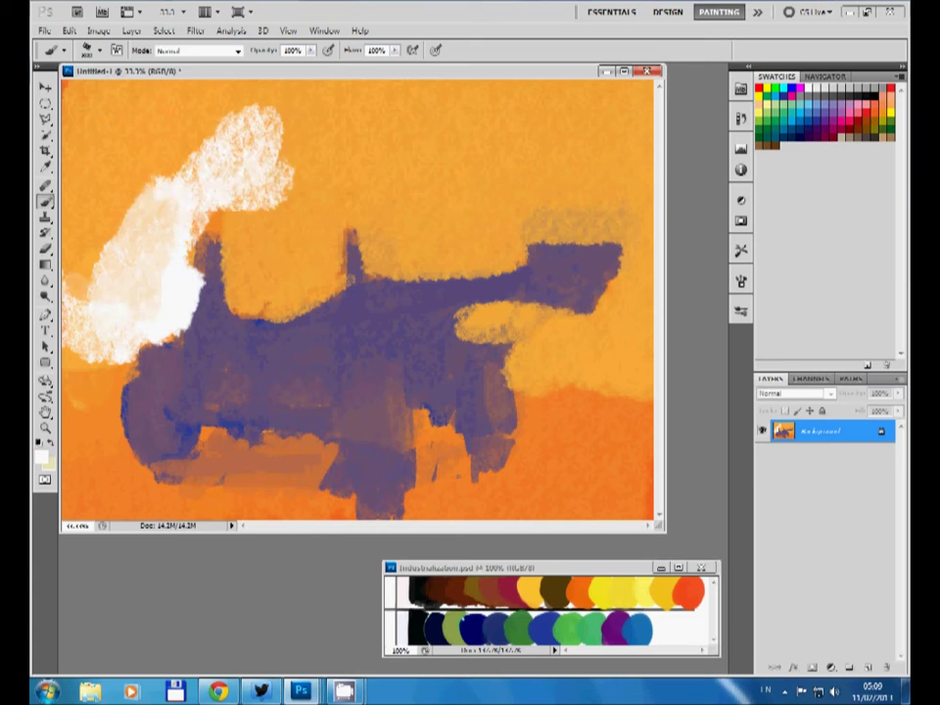
mouse_move(186, 205)
left_mouse_down()
mouse_move(332, 108)
mouse_move(240, 147)
left_mouse_up()
left_click_drag(147, 220, 161, 161)
Step: Fill smoke above the machine and around the chimneys, thickening it and adding a wisp to the right
left_click_drag(225, 245, 294, 226)
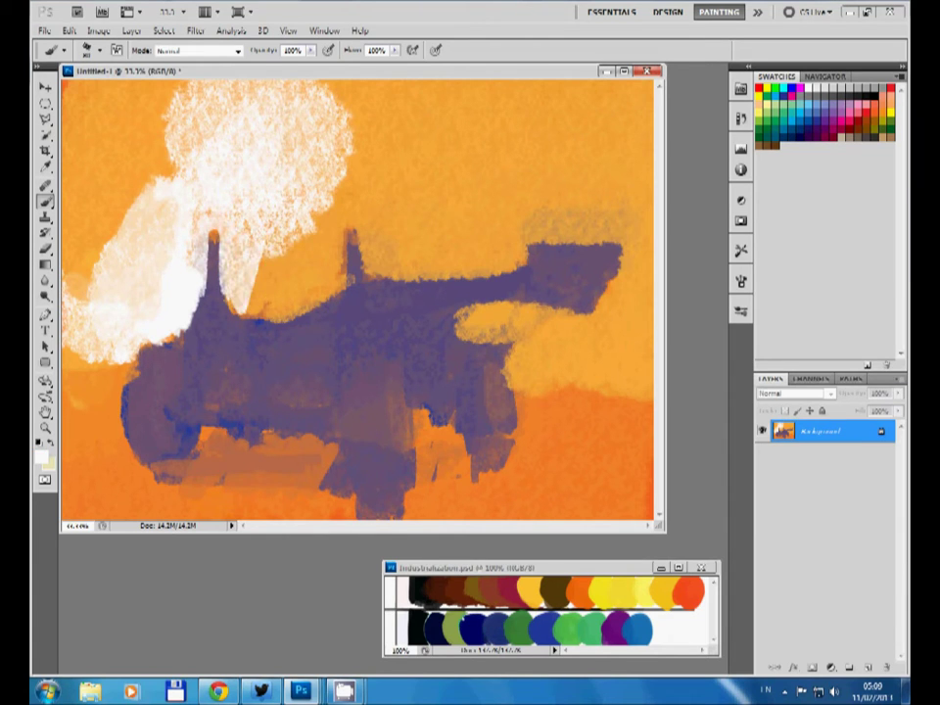
mouse_move(245, 284)
left_mouse_down()
mouse_move(333, 235)
mouse_move(323, 274)
left_mouse_up()
left_click_drag(176, 245, 196, 225)
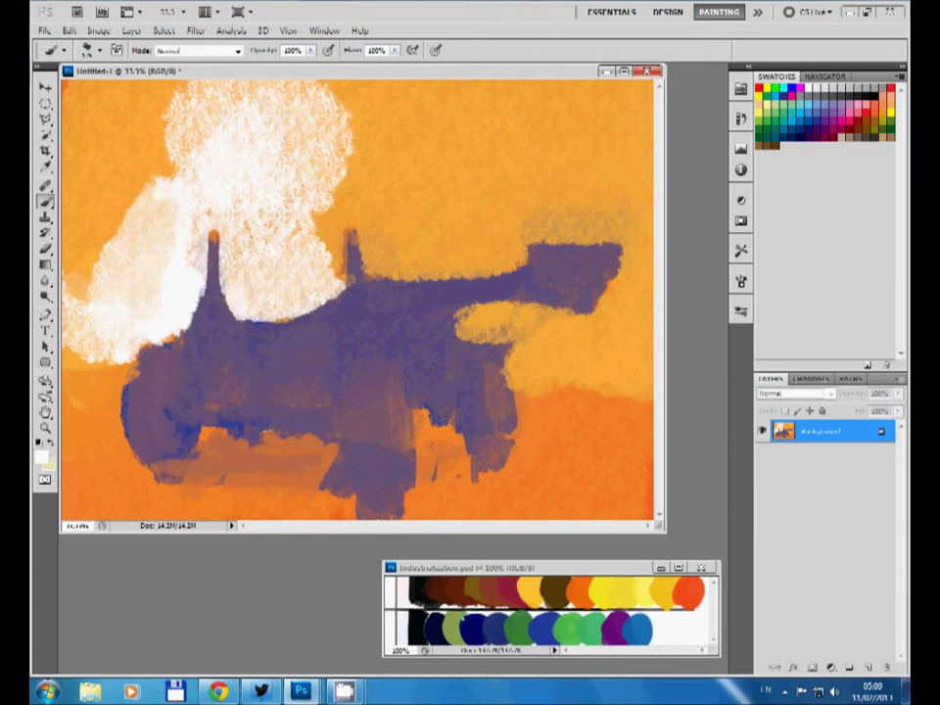
left_click_drag(107, 215, 167, 161)
left_click_drag(166, 210, 217, 152)
mouse_move(137, 113)
left_mouse_down()
mouse_move(269, 68)
mouse_move(230, 213)
left_mouse_up()
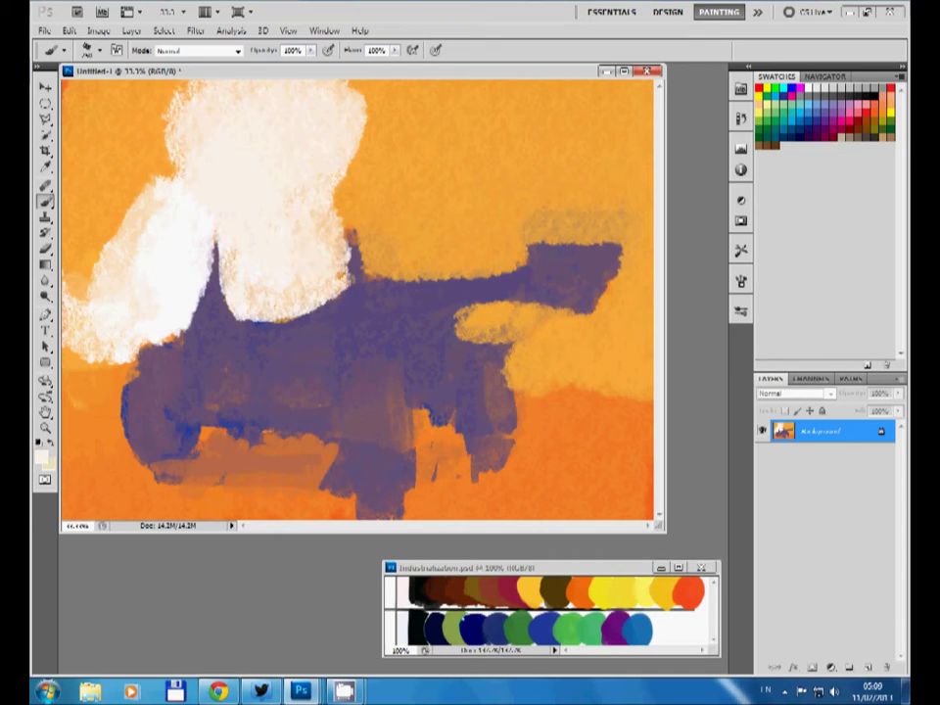
left_click_drag(364, 276, 421, 281)
Step: Repaint both chimney stacks in purple
left_click(372, 298, "alt")
left_click_drag(350, 284, 350, 227)
left_click_drag(209, 294, 207, 228)
left_click_drag(341, 293, 341, 226)
left_click(397, 421, "alt")
Step: Darken the long arm's top edge and add a purple band across the body
left_click_drag(376, 286, 524, 278)
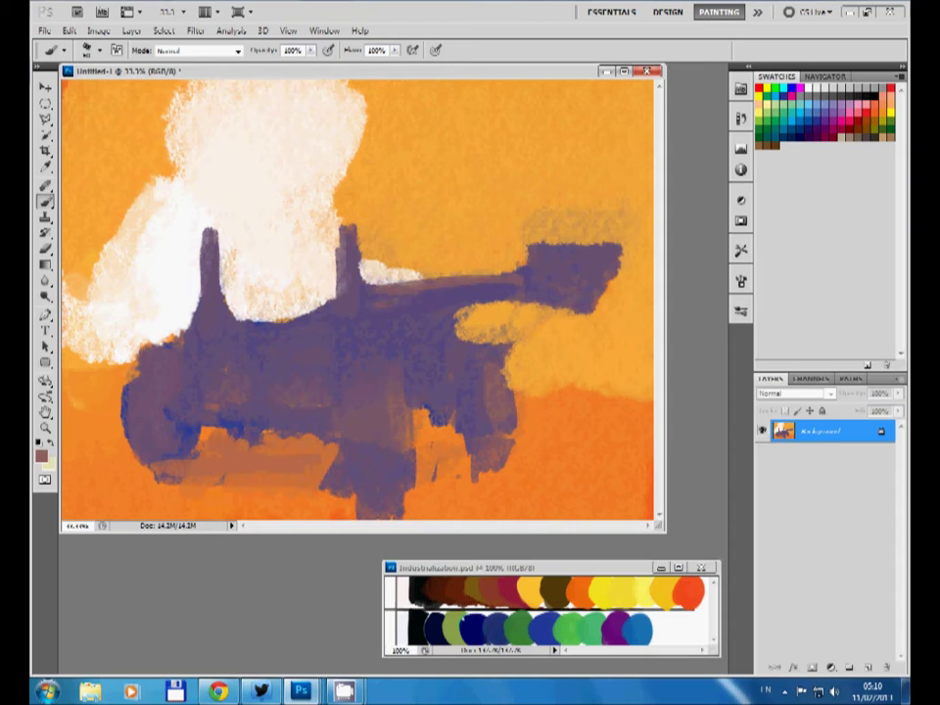
left_click_drag(283, 315, 421, 283)
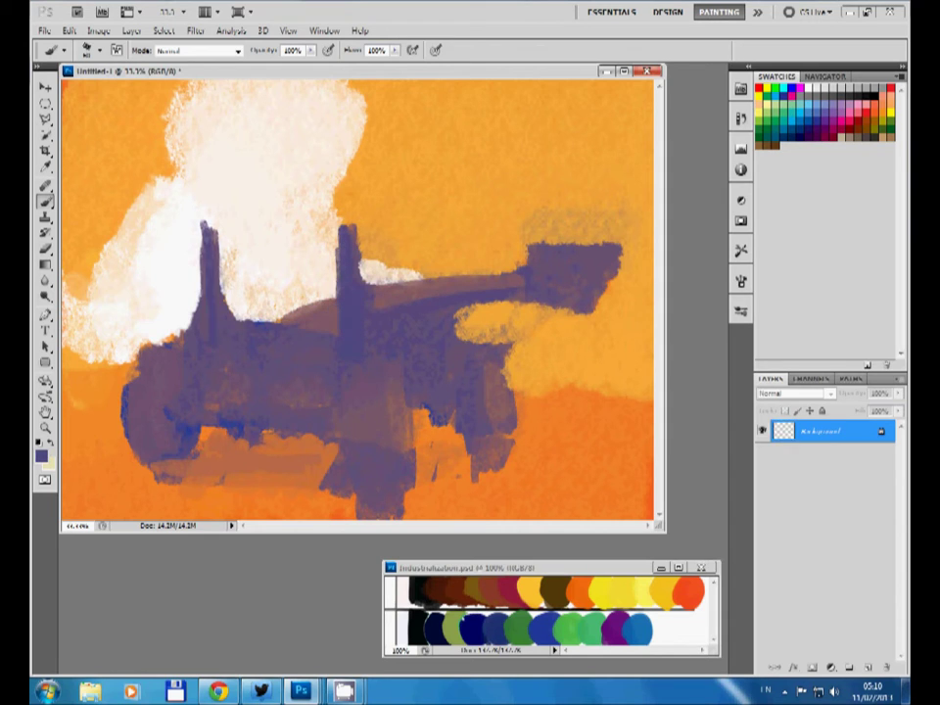
mouse_move(209, 376)
left_mouse_down()
mouse_move(338, 375)
mouse_move(333, 365)
mouse_move(289, 392)
left_mouse_up()
Step: Paint the chimneys dark red-brown, joined by a band below and a crossbar at the top
mouse_move(333, 342)
left_mouse_down()
mouse_move(210, 338)
mouse_move(208, 225)
left_mouse_up()
left_click_drag(349, 333, 349, 230)
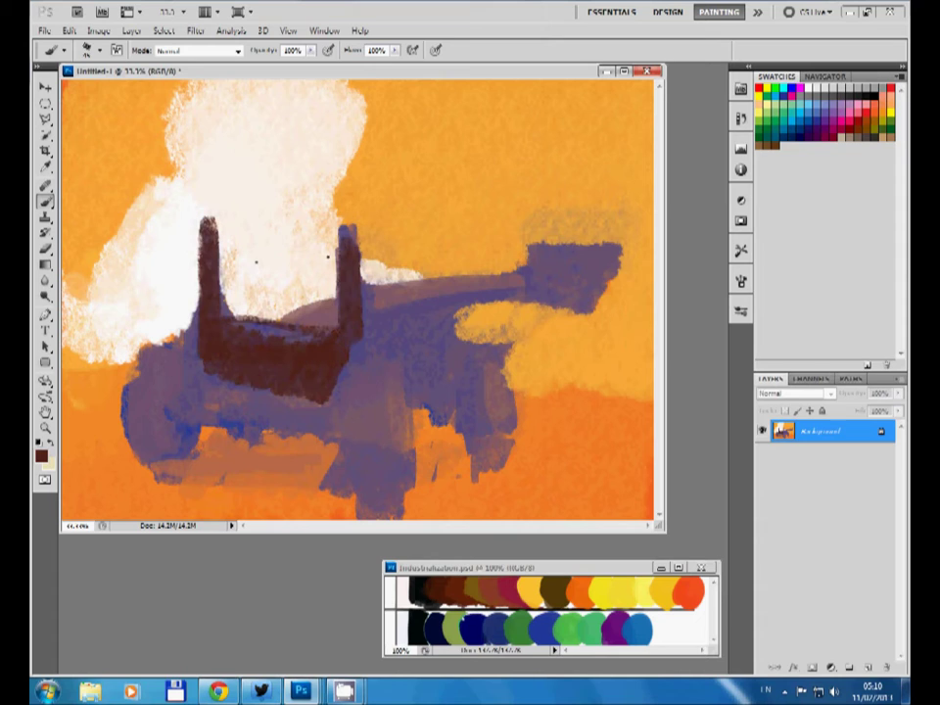
left_click_drag(207, 257, 348, 253)
mouse_move(215, 259)
left_mouse_down()
mouse_move(343, 256)
mouse_move(333, 252)
left_mouse_up()
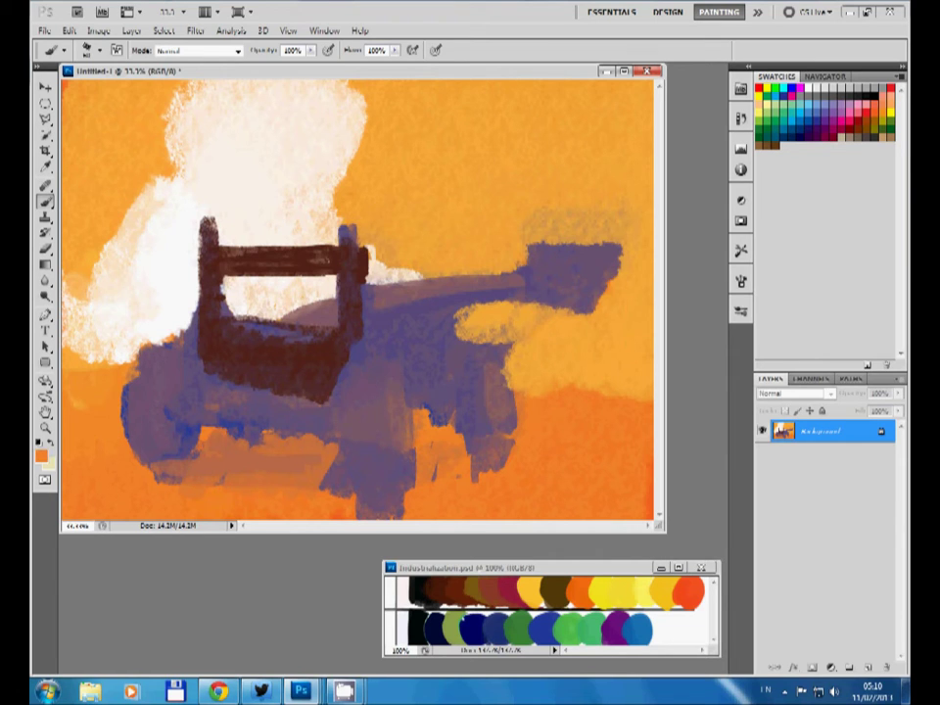
Step: Paint straight orange and white horizon lines across the scene and enlarge the right cream cloud
key("ctrl+minus")
key("ctrl+plus")
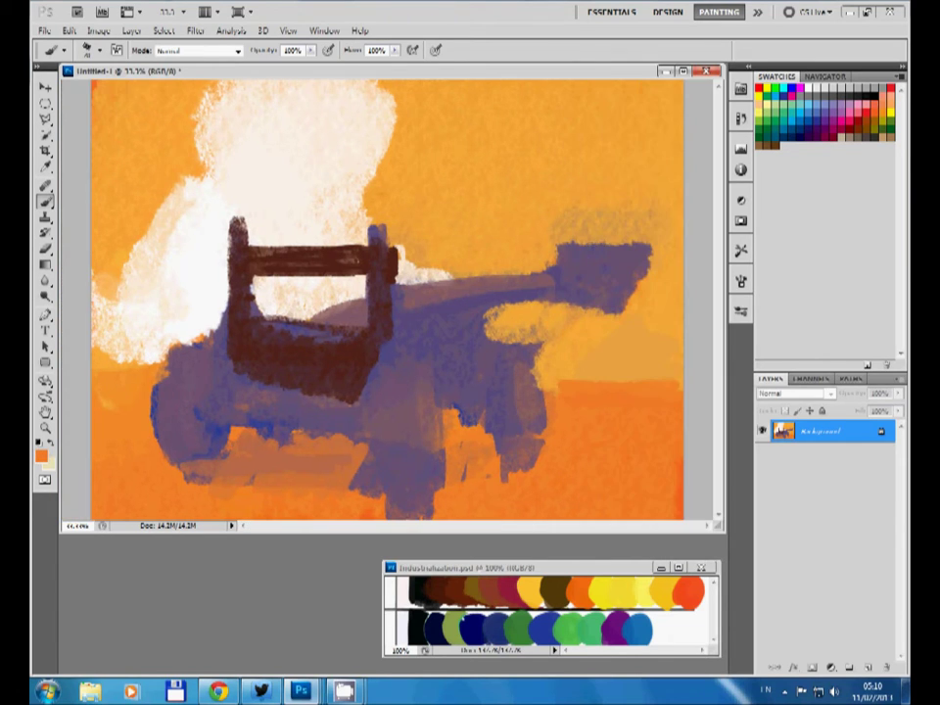
left_click_drag(160, 375, 536, 375)
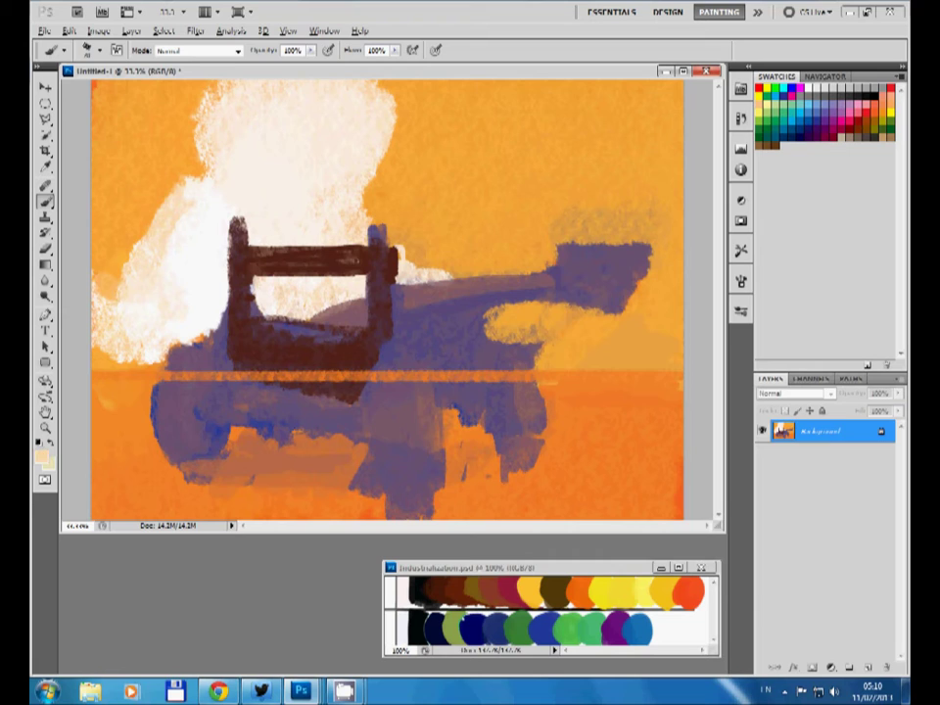
left_click_drag(104, 364, 682, 365)
left_click_drag(491, 333, 683, 357)
Step: Add purple strokes on the machine and paint the lower hull and an arm diagonal dark brown
left_click(431, 323, "alt")
left_click_drag(392, 343, 386, 421)
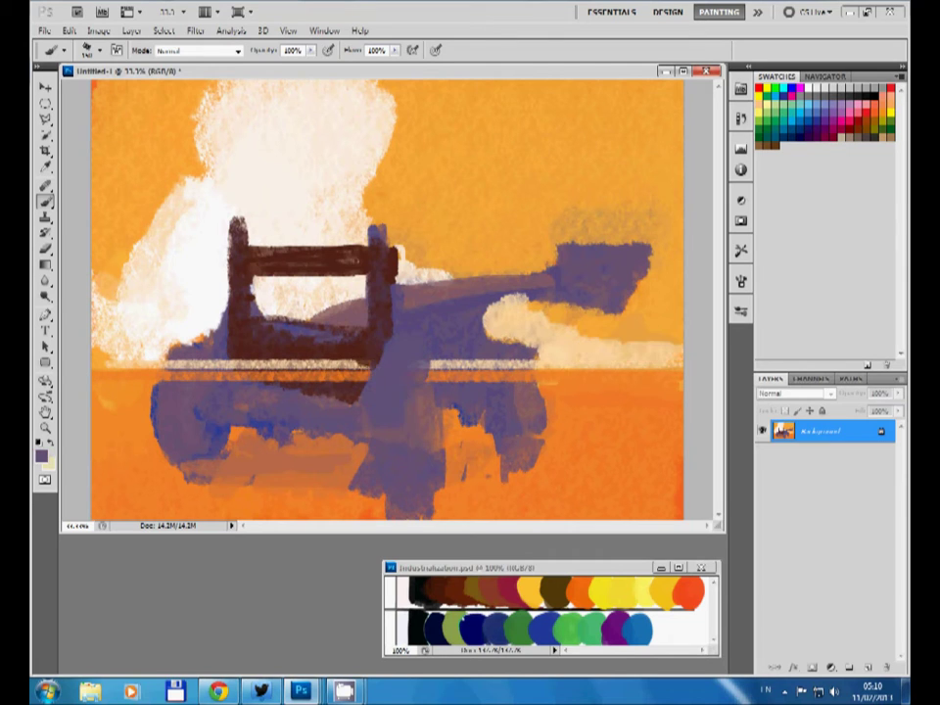
left_click(240, 274, "alt")
left_click_drag(230, 358, 382, 367)
mouse_move(234, 387)
left_mouse_down()
mouse_move(372, 392)
mouse_move(480, 313)
left_mouse_up()
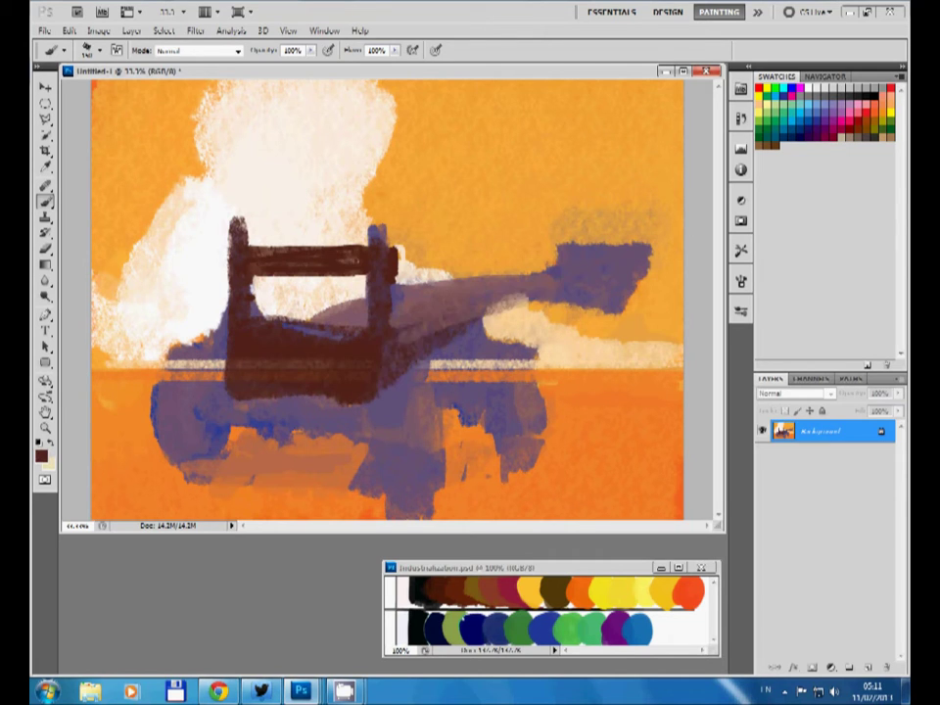
Step: Shade the arm's underside greyish purple and outline a dark dome at its end
left_click(587, 279, "alt")
left_click_drag(402, 342, 636, 274)
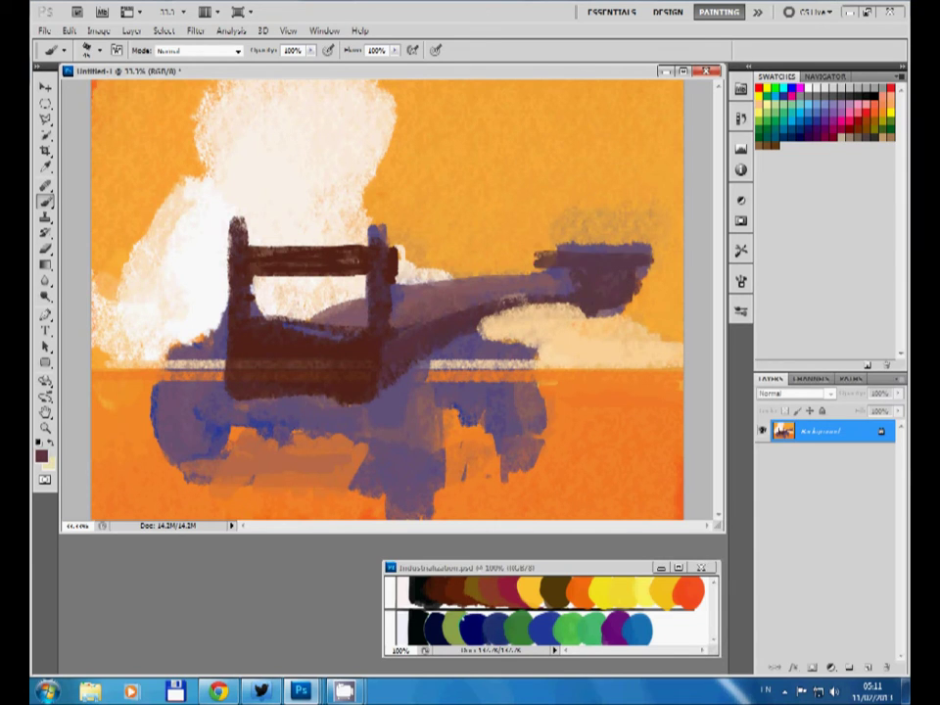
left_click_drag(534, 242, 650, 245)
mouse_move(565, 245)
left_mouse_down()
mouse_move(639, 243)
mouse_move(627, 216)
mouse_move(617, 221)
left_mouse_up()
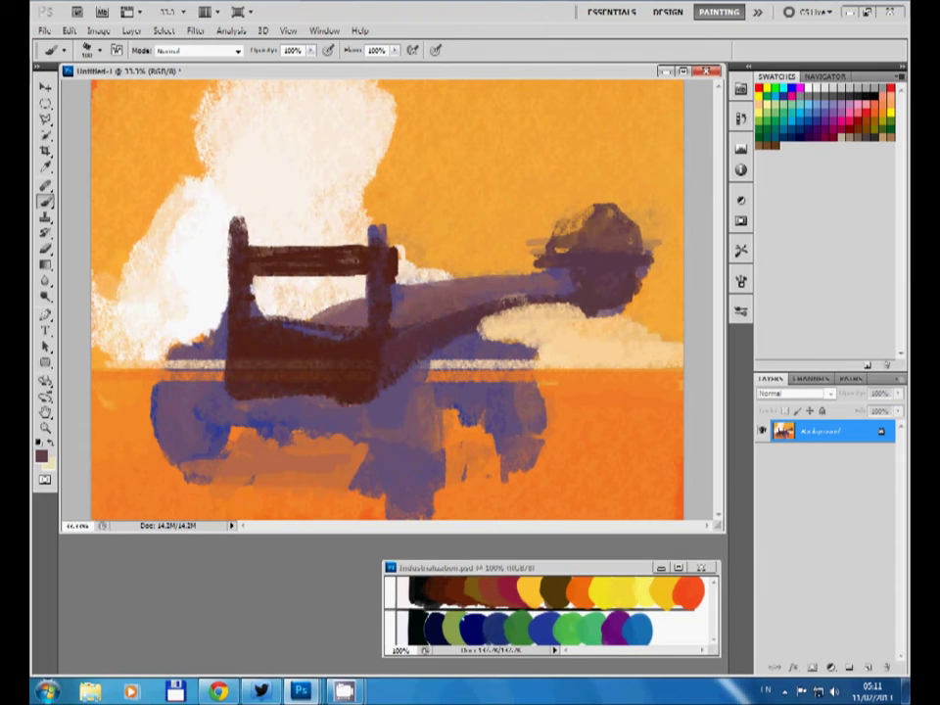
Step: Trim the dome's left edge in orange, extend its lower-right in purple, and cover the orange band
left_click(450, 163, "alt")
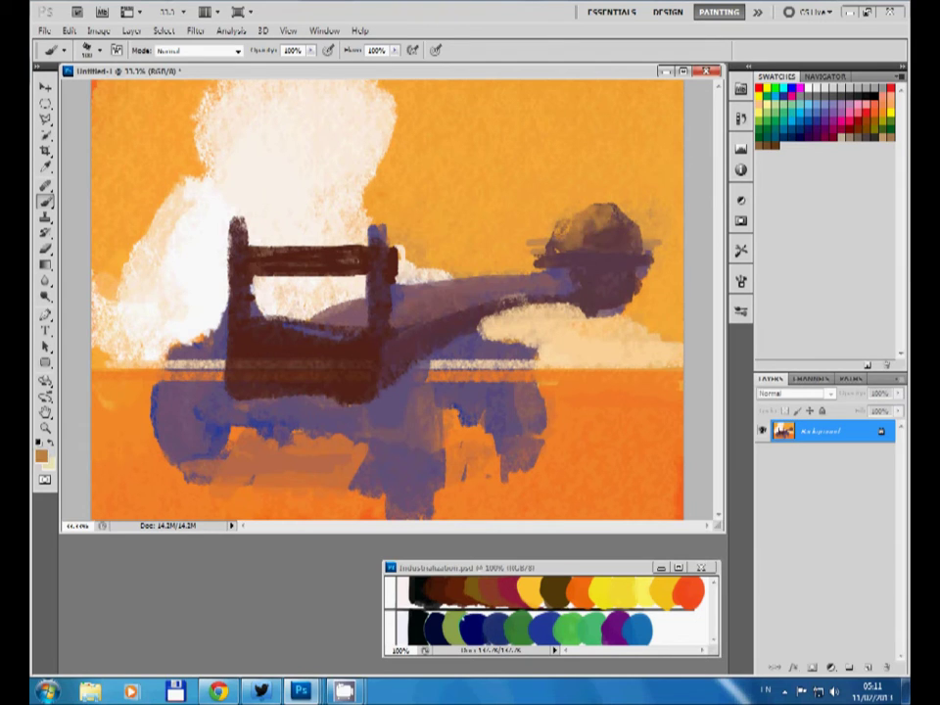
left_click_drag(533, 253, 544, 266)
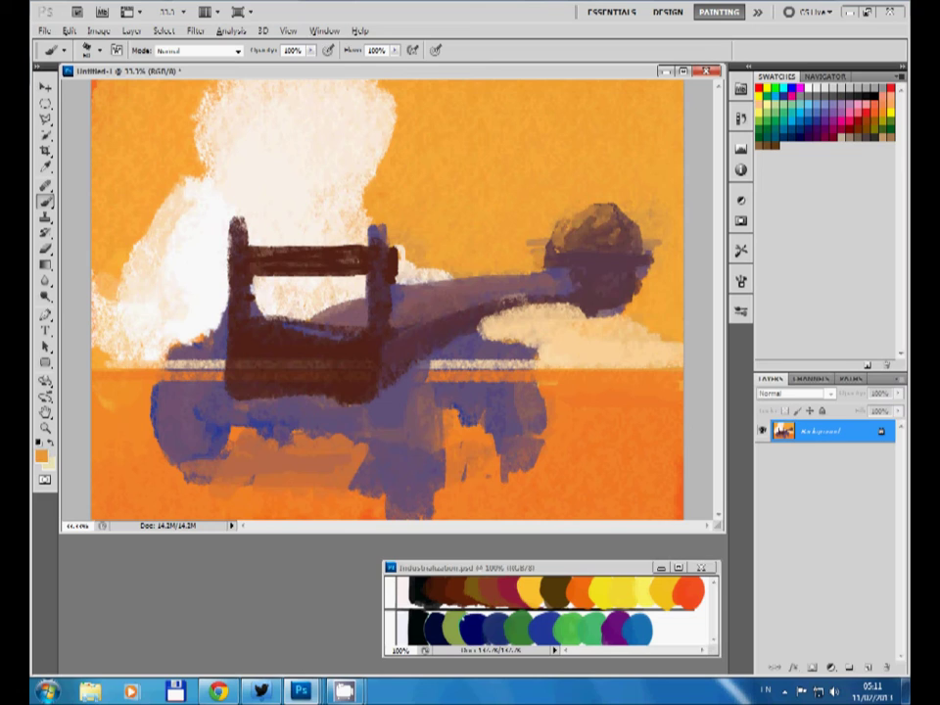
left_click(567, 269, "alt")
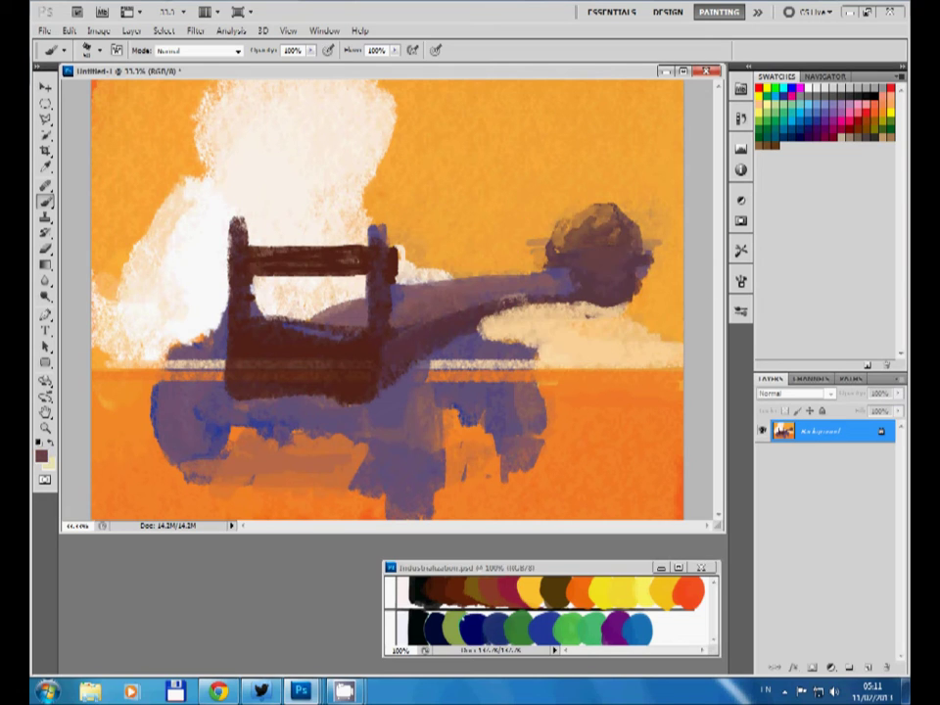
left_click(556, 259, "alt")
left_click_drag(631, 289, 653, 257)
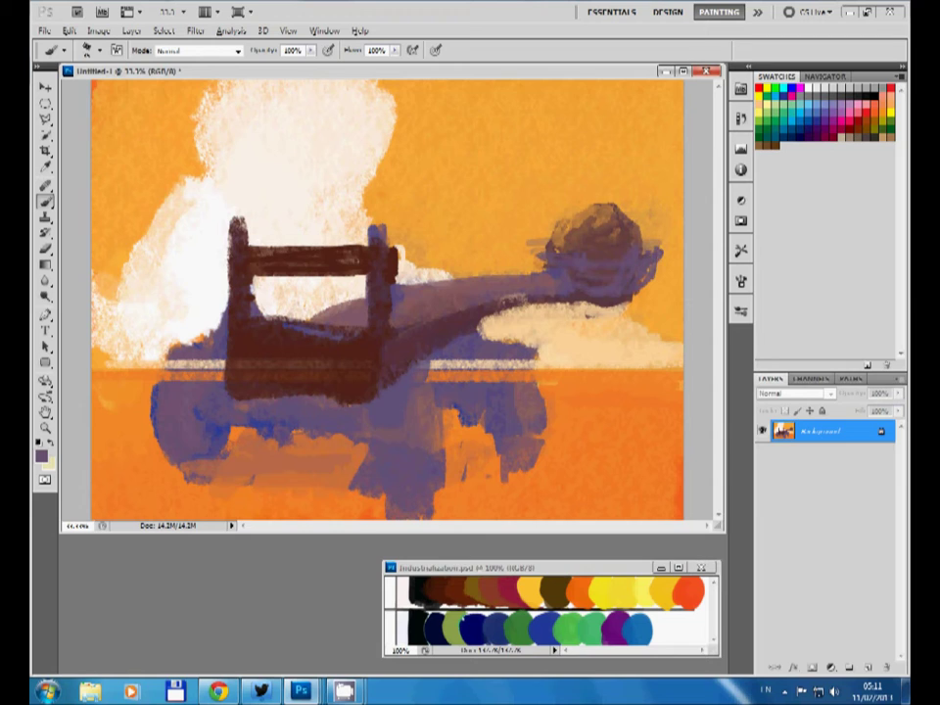
left_click(406, 339, "alt")
left_click_drag(415, 362, 431, 378)
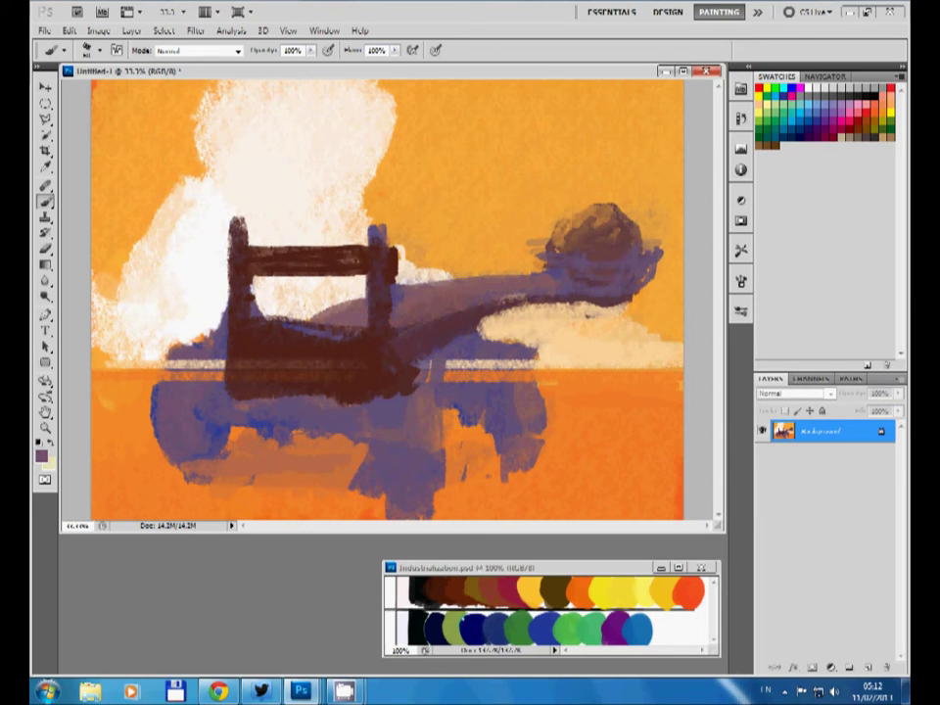
Step: Paint a cream-rimmed wheel on the right, a rust-brown ground shadow, and purple on the lower-left body
left_click(396, 279, "alt")
left_click_drag(534, 367, 523, 416)
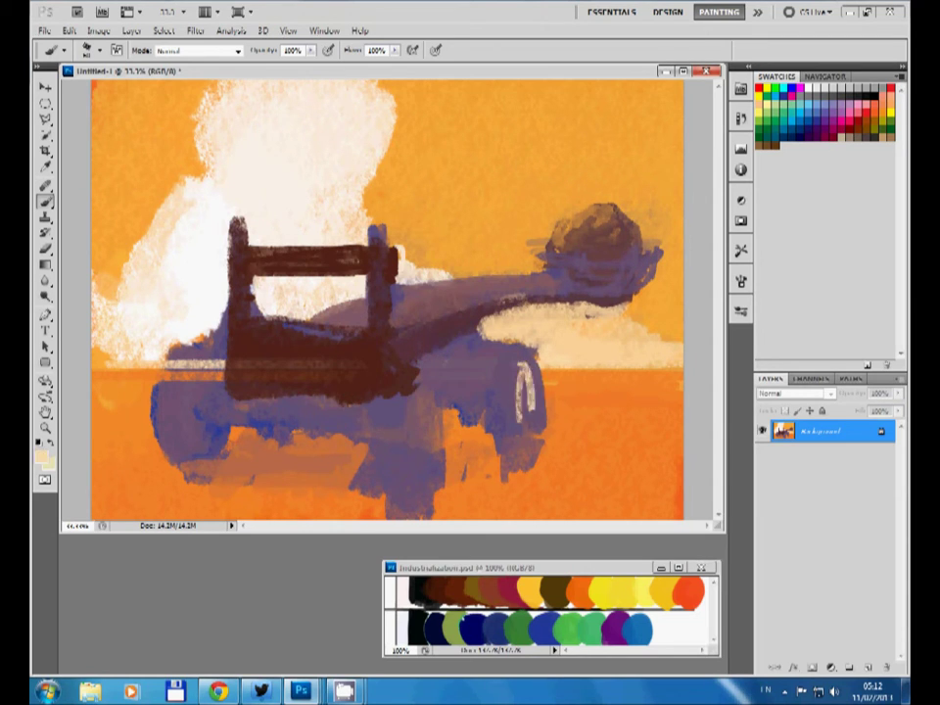
left_click(394, 299, "alt")
left_click_drag(186, 475, 348, 470)
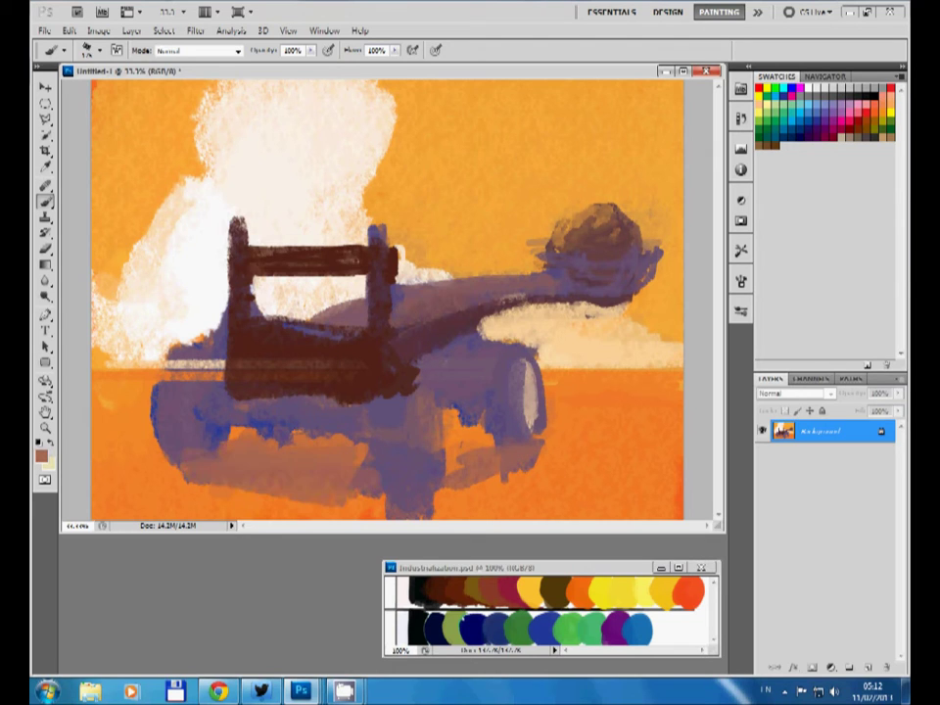
left_click(245, 423, "alt")
left_click_drag(201, 430, 293, 435)
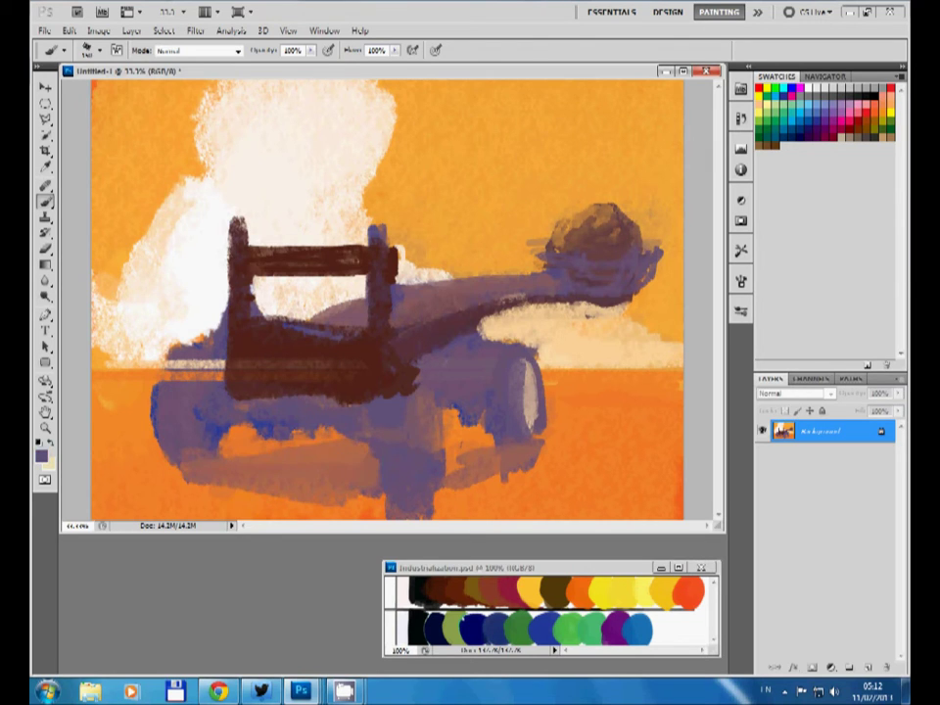
Step: Paint the machine's lower body, left band and left wheel in dark brown
left_click(294, 357, "alt")
mouse_move(234, 382)
left_mouse_down()
mouse_move(391, 411)
mouse_move(401, 490)
left_mouse_up()
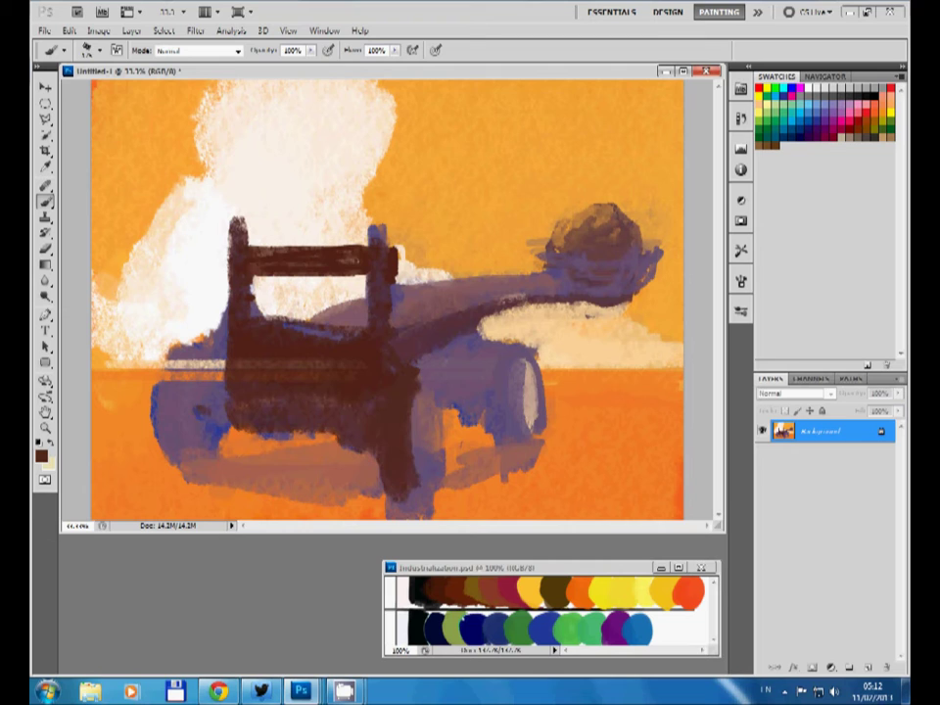
left_click_drag(181, 353, 176, 430)
left_click(241, 361, "alt")
left_click_drag(171, 358, 196, 421)
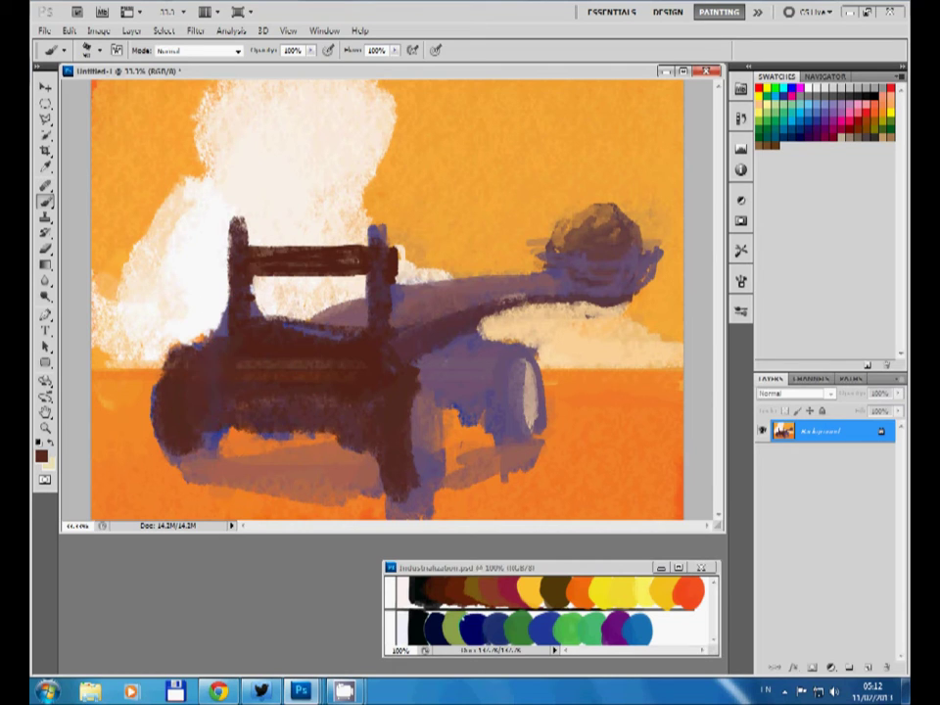
Step: Add purple near the right wheel, outline a wheel, and lay a cream highlight under the arm
left_click(444, 327, "alt")
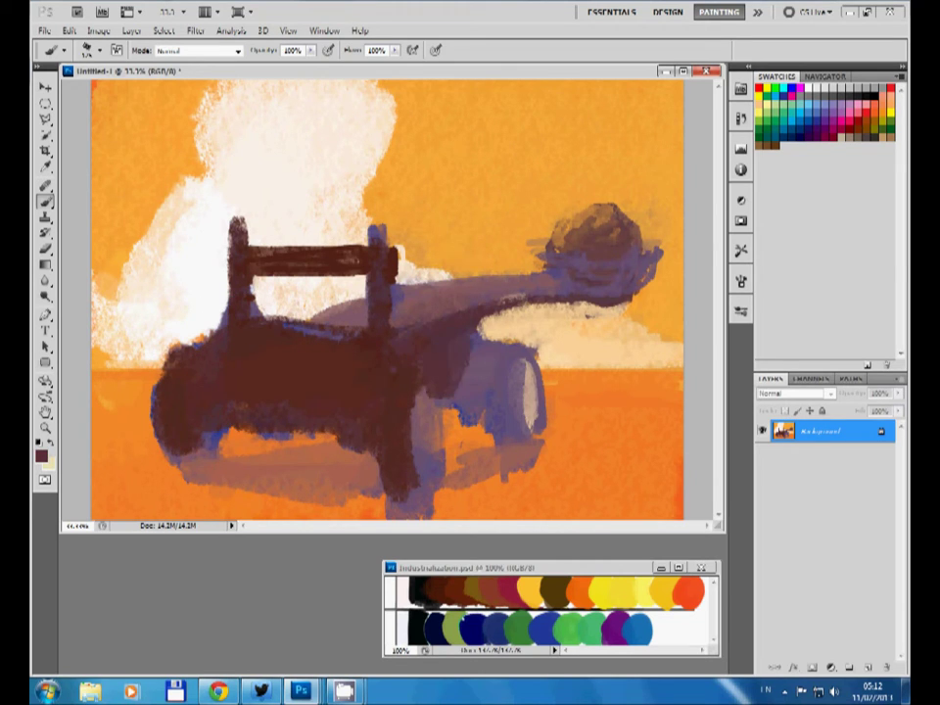
left_click_drag(430, 343, 479, 421)
left_click_drag(421, 411, 426, 484)
left_click(587, 323, "alt")
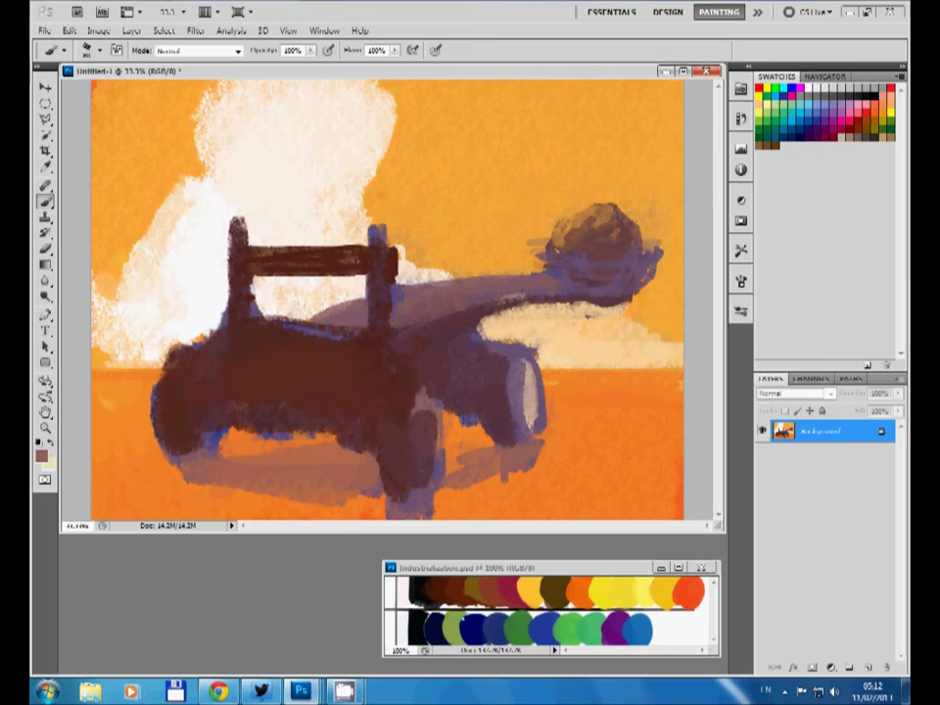
left_click_drag(543, 338, 441, 343)
Step: Lightly repaint the arm and deepen the upper-right sky with darker orange
left_click(428, 270, "alt")
left_click_drag(411, 245, 377, 249)
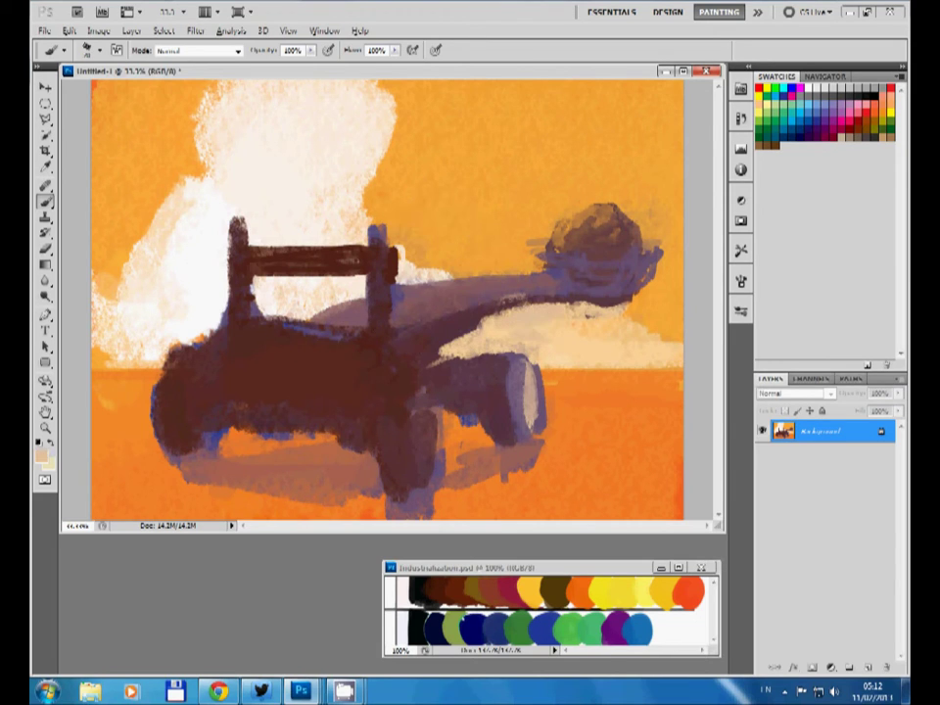
left_click(421, 245, "alt")
mouse_move(509, 88)
left_mouse_down()
mouse_move(675, 108)
mouse_move(460, 147)
left_mouse_up()
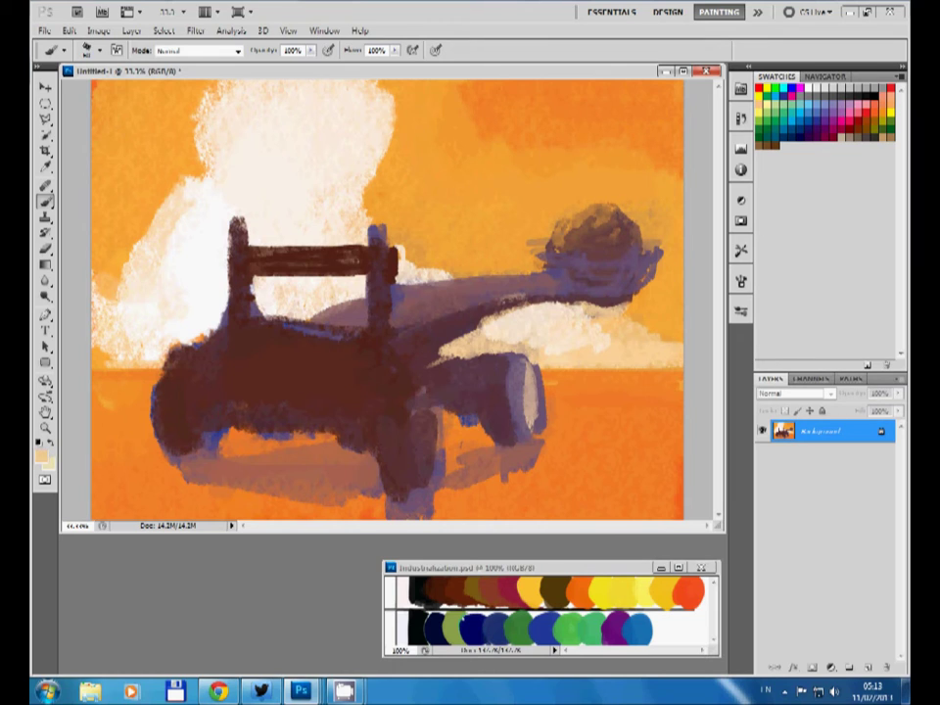
Step: Paint a dark stroke beneath the boom's round head and a cream rod under the boom
mouse_move(582, 301)
left_mouse_down()
mouse_move(583, 315)
mouse_move(445, 348)
left_mouse_up()
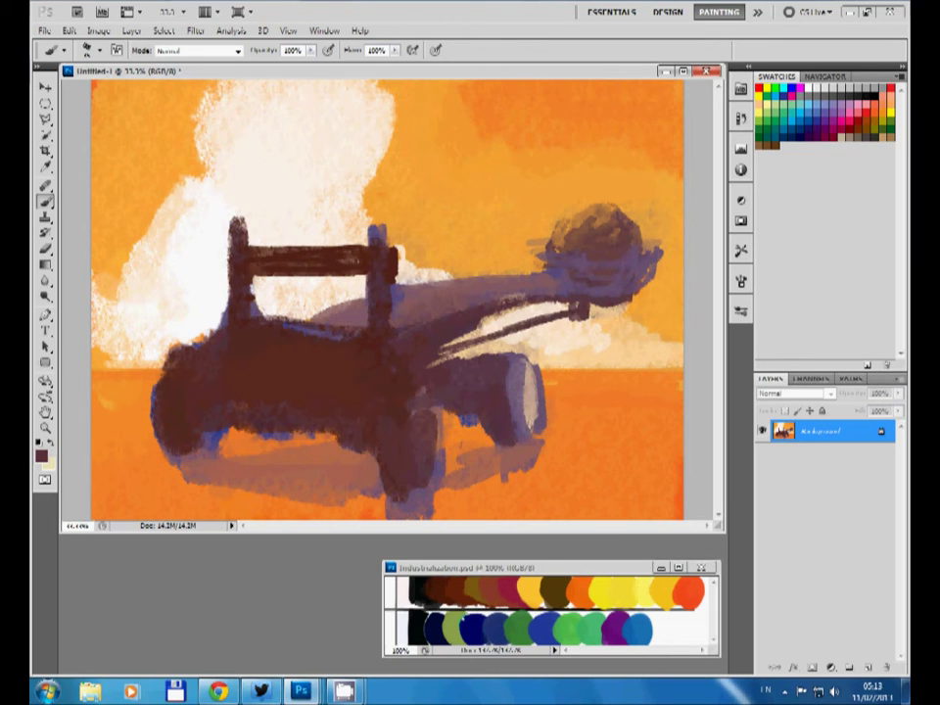
left_click(387, 250, "alt")
mouse_move(570, 311)
left_mouse_down()
mouse_move(432, 358)
mouse_move(439, 375)
left_mouse_up()
left_click(377, 253, "alt")
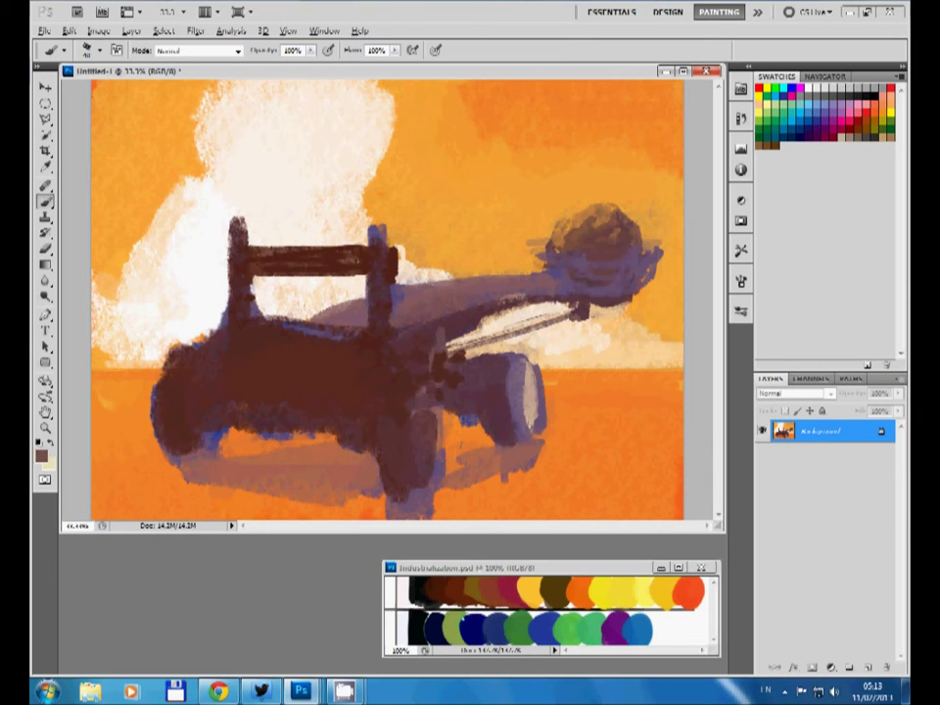
left_click(441, 364, "alt")
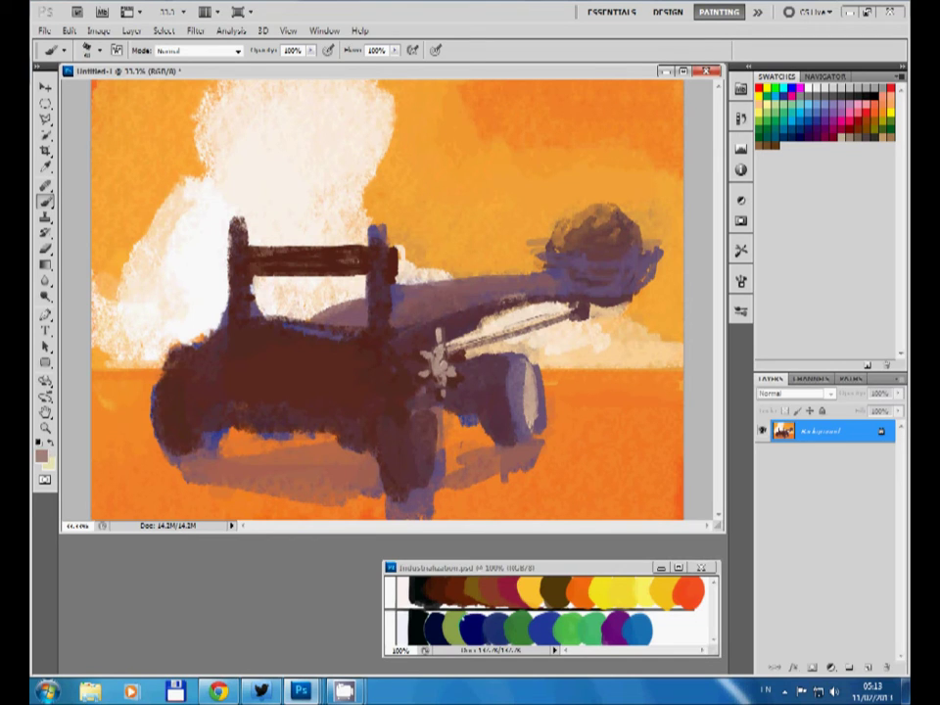
Step: Edge the rod and boom underside in dark brown, then paint orange over the lower wheel area
left_click(451, 356, "alt")
left_click_drag(507, 342, 545, 336)
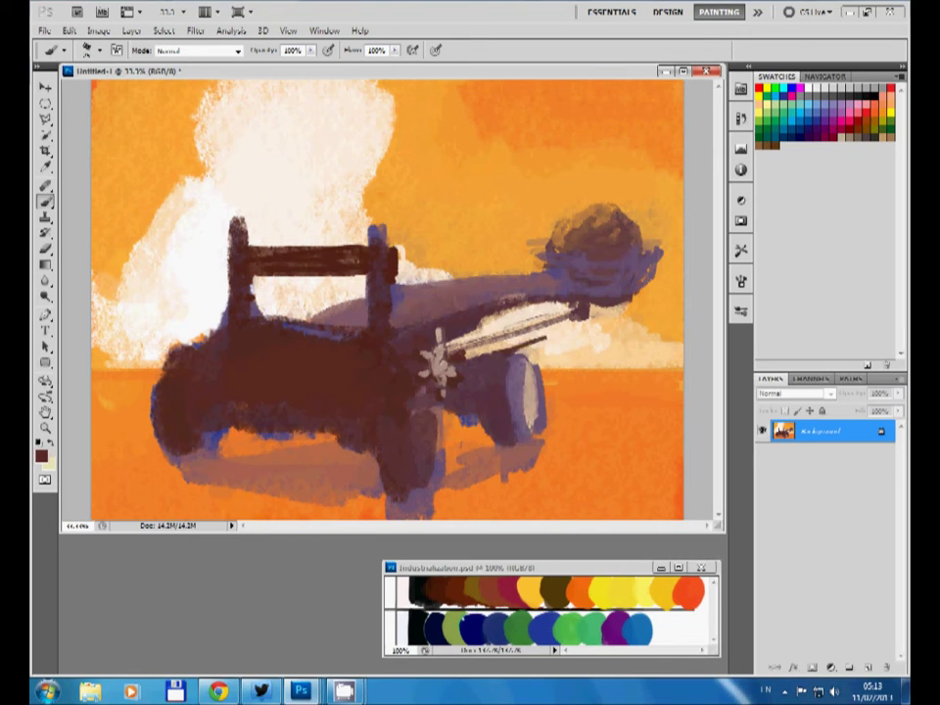
left_click_drag(482, 351, 536, 337)
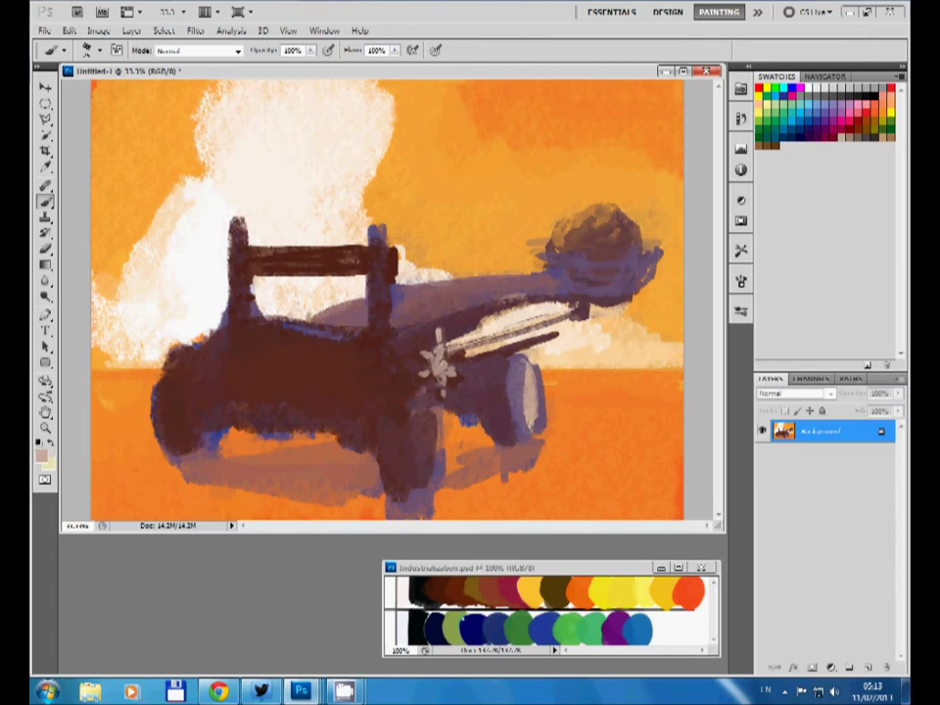
left_click(403, 255, "alt")
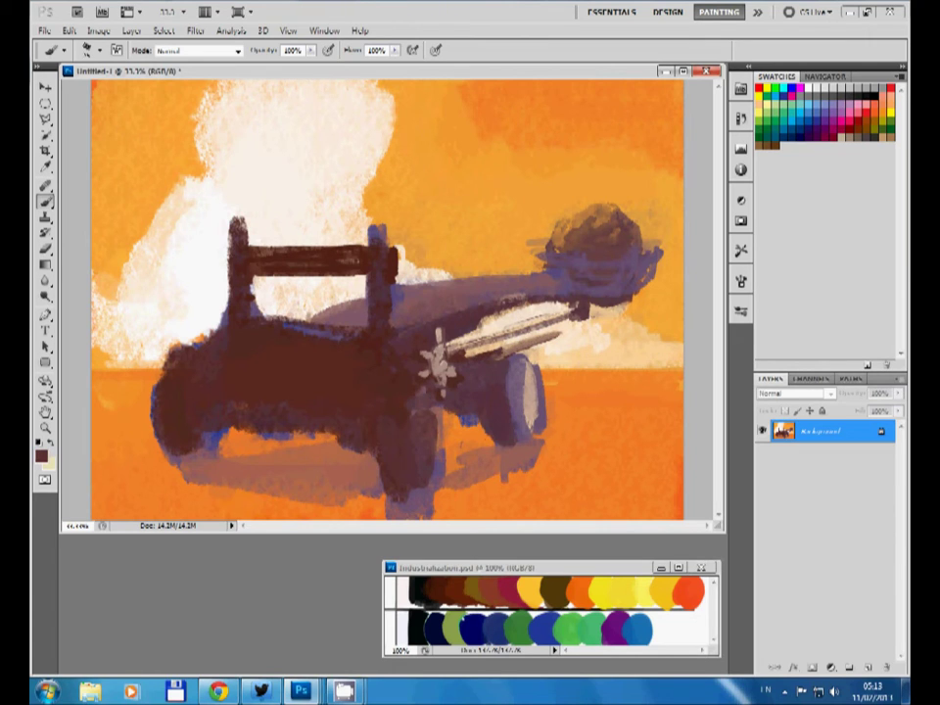
left_click(467, 439, "alt")
mouse_move(430, 455)
left_mouse_down()
mouse_move(501, 439)
mouse_move(494, 431)
left_mouse_up()
Step: Darken the right frame post and shade the right wheel with dark strokes
left_click(485, 426, "alt")
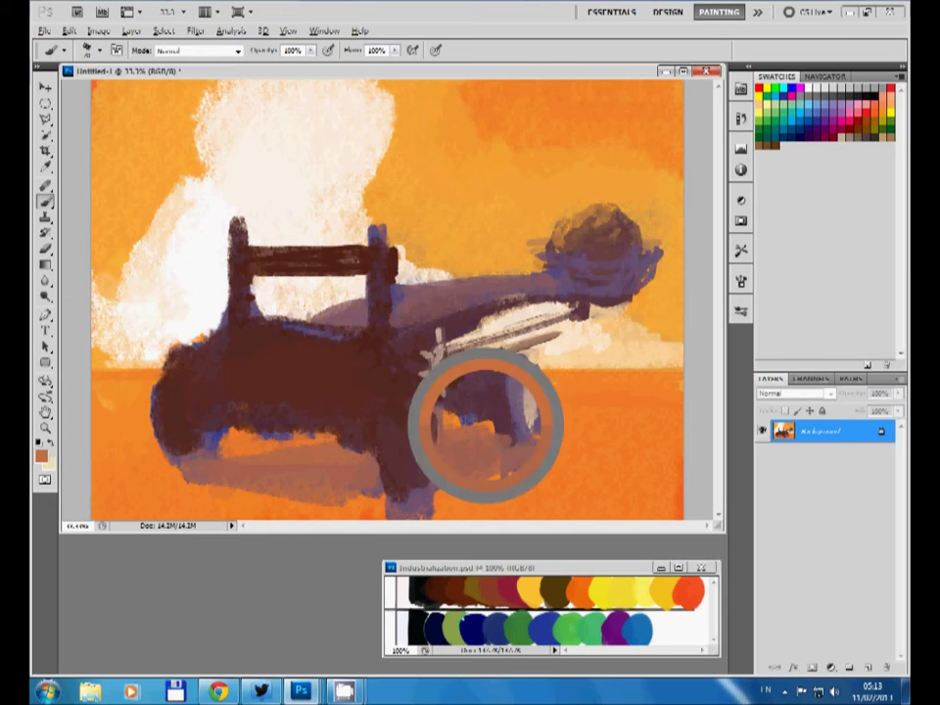
left_click(384, 293, "alt")
left_click_drag(385, 272, 384, 338)
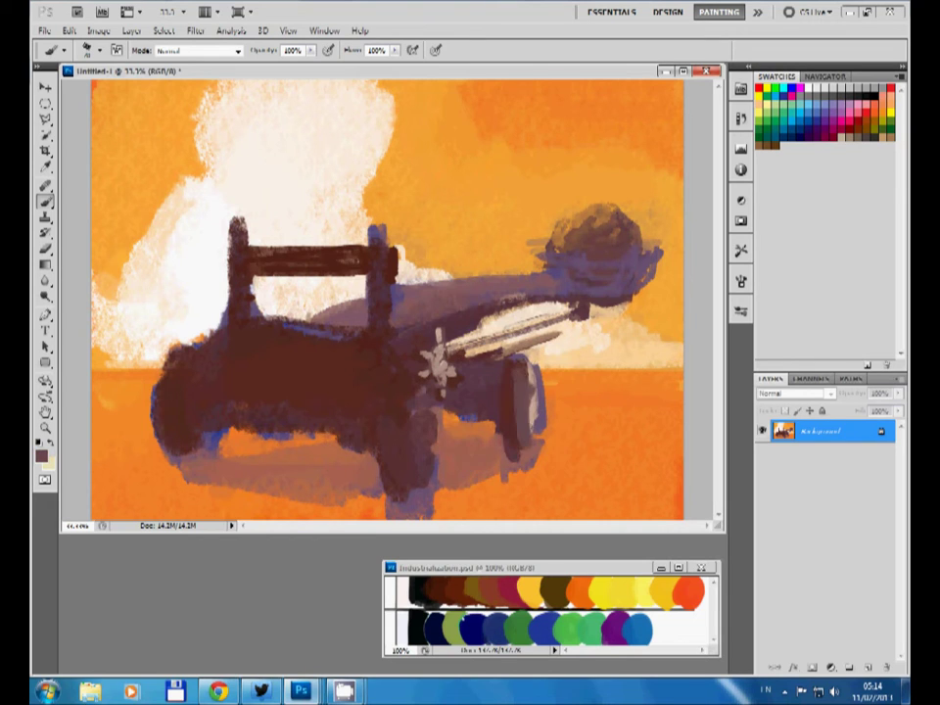
left_click_drag(537, 382, 538, 450)
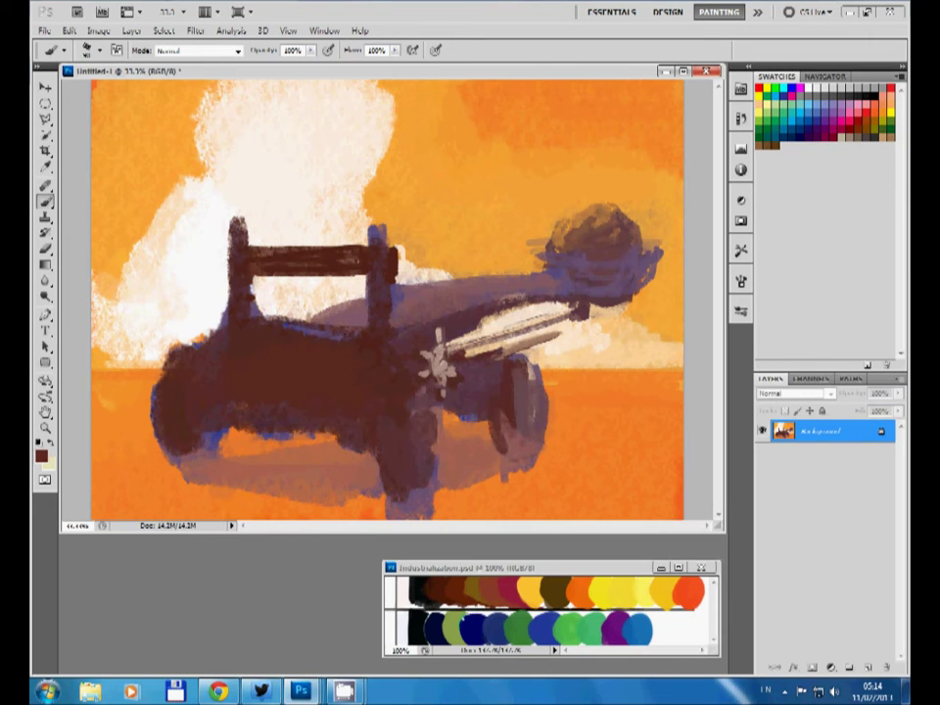
left_click_drag(519, 386, 536, 430)
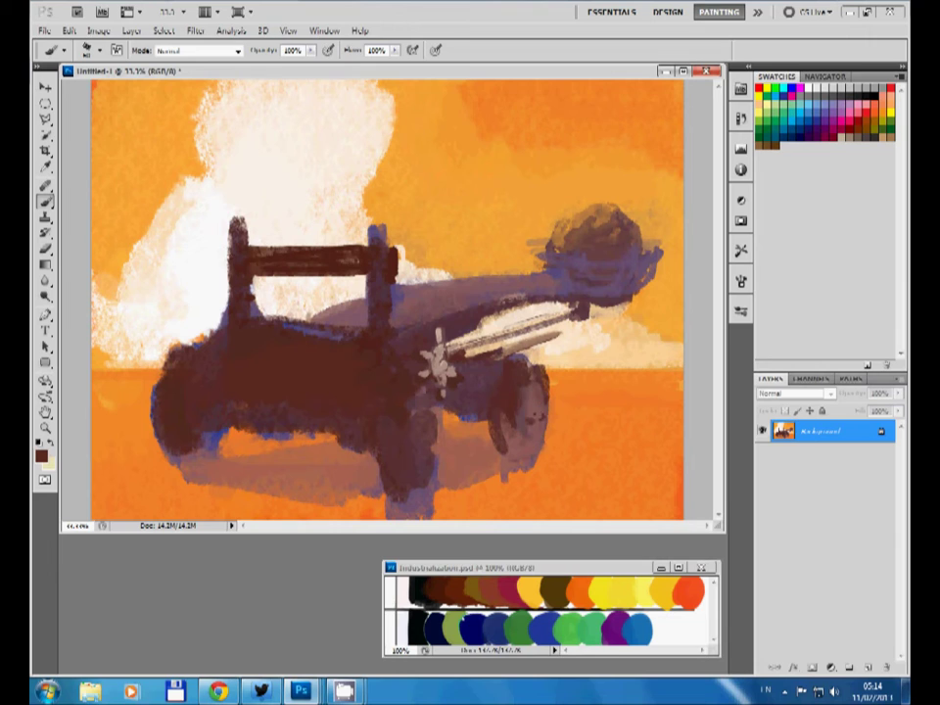
Step: Darken the right wheel further and add a purple-grey highlight down the front leg
left_click(503, 395, "alt")
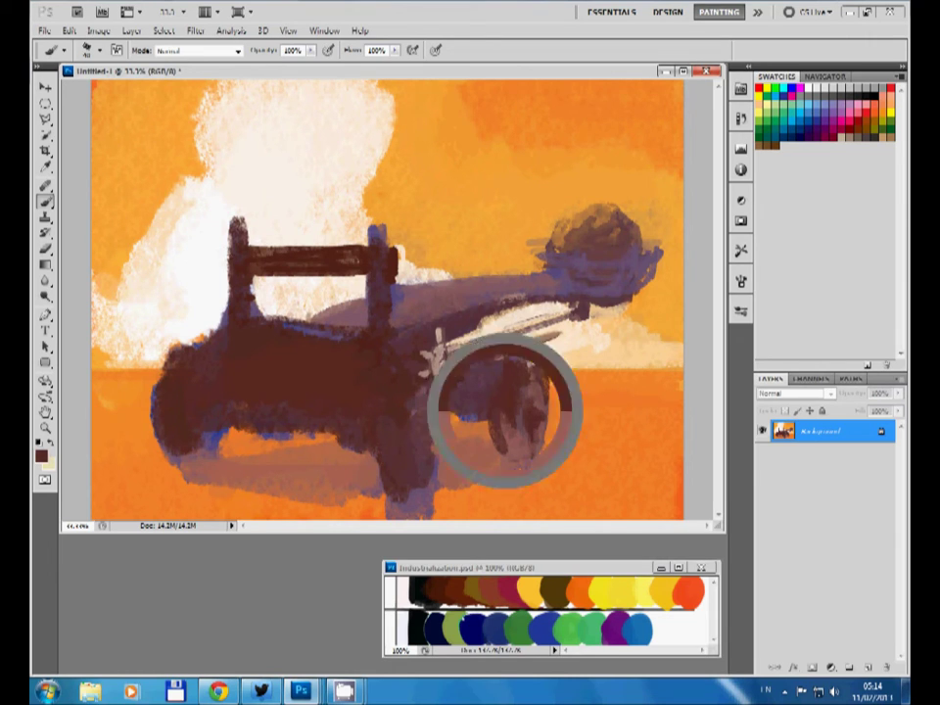
left_click_drag(513, 386, 533, 436)
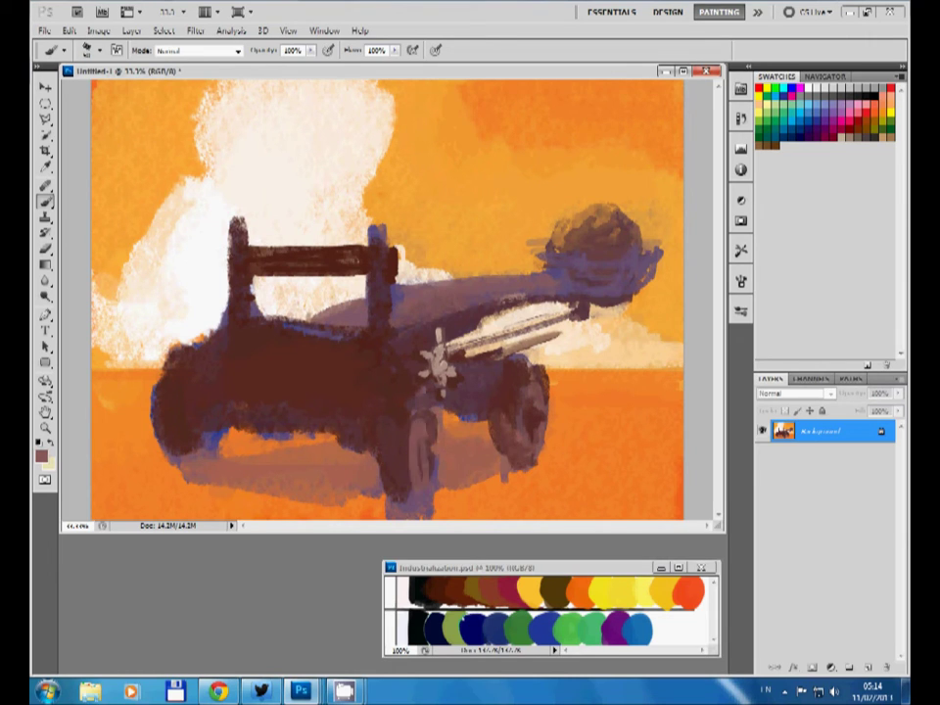
left_click(419, 431, "alt")
left_click_drag(419, 421, 423, 494)
left_click(337, 374, "alt")
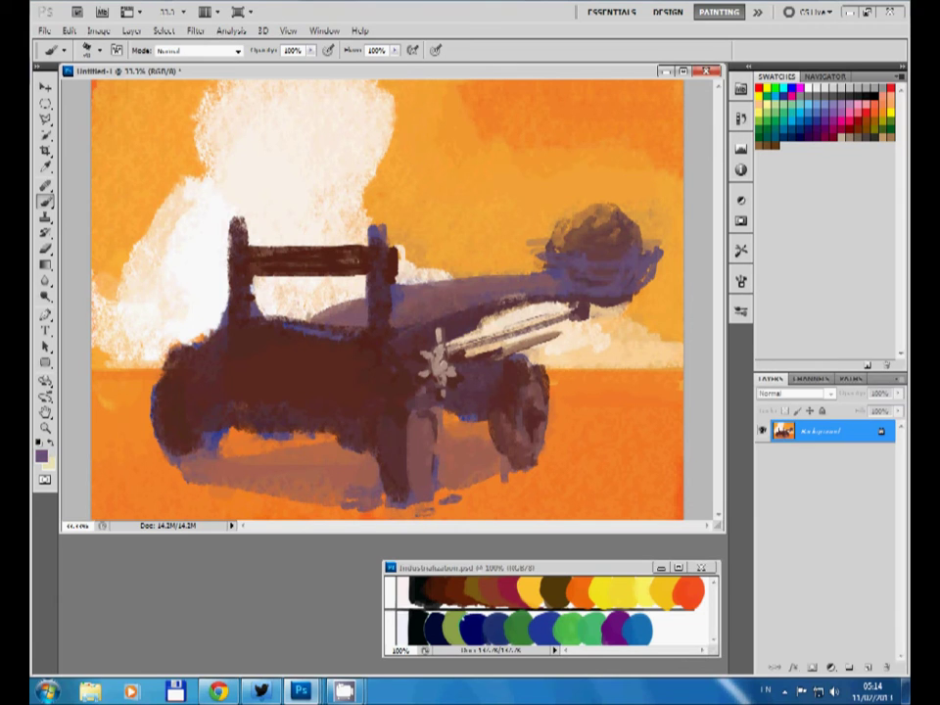
Step: Cover the blue lower edge in dark brown, lighten the body top, and darken the barrel top
left_click_drag(227, 438, 337, 438)
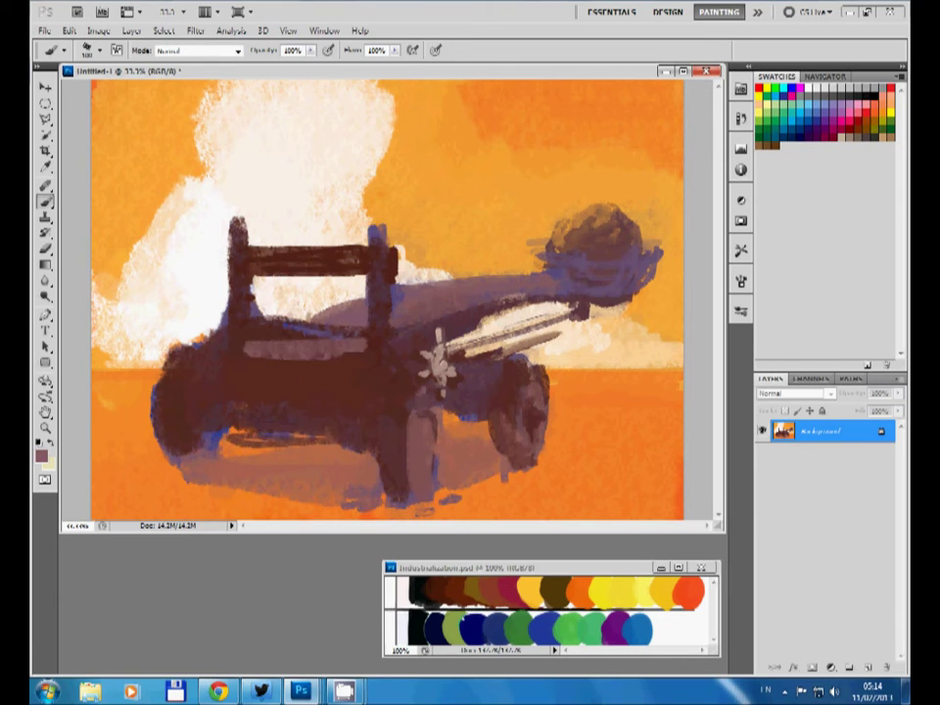
left_click(262, 353, "alt")
left_click_drag(240, 333, 392, 331)
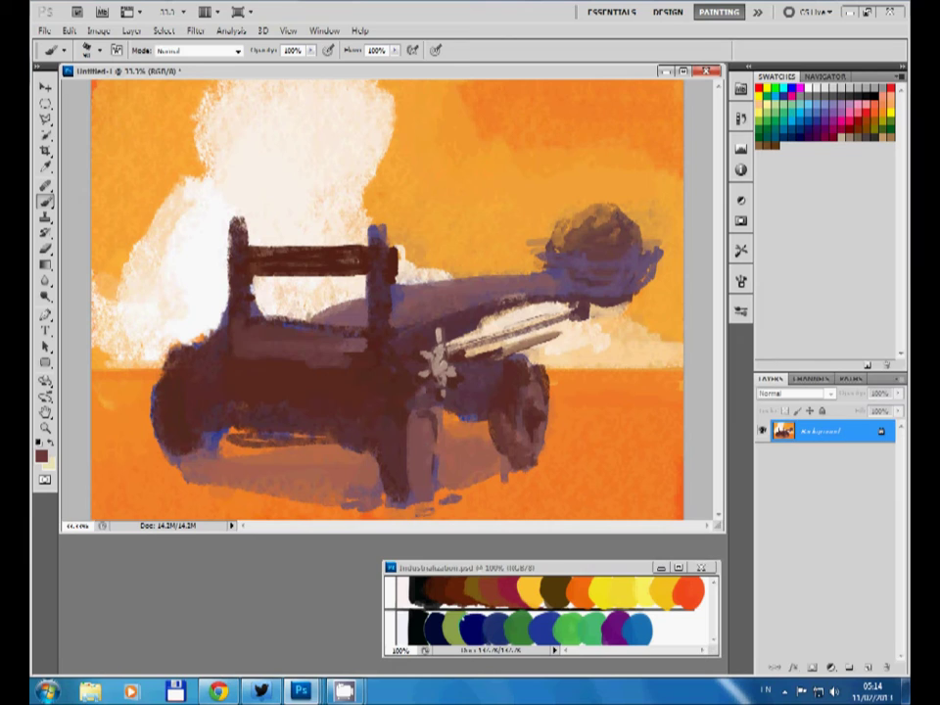
left_click_drag(198, 245, 273, 253)
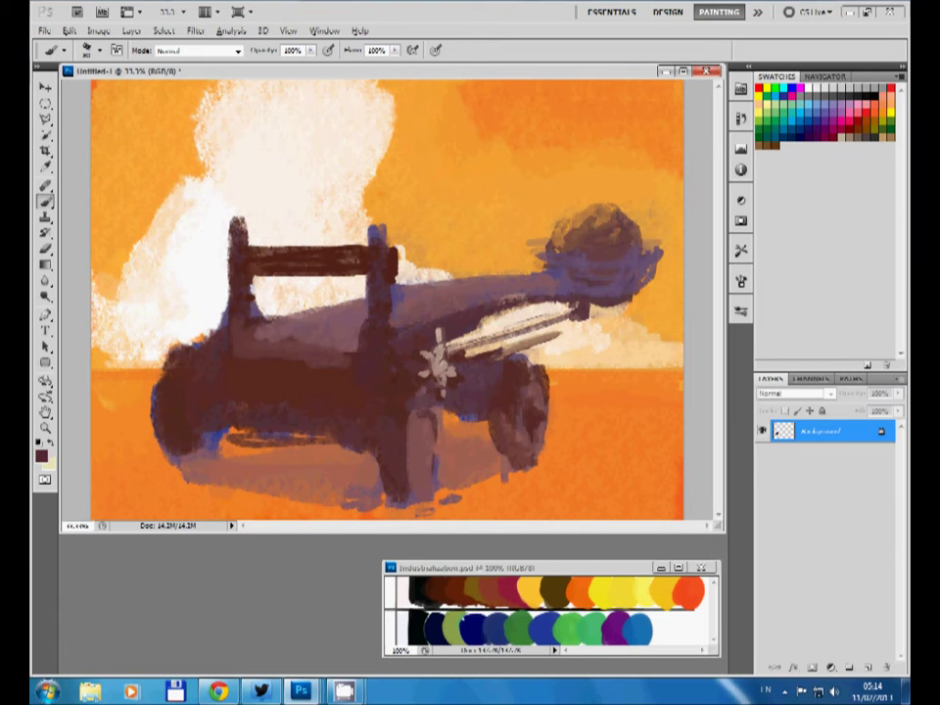
left_click_drag(446, 299, 516, 285)
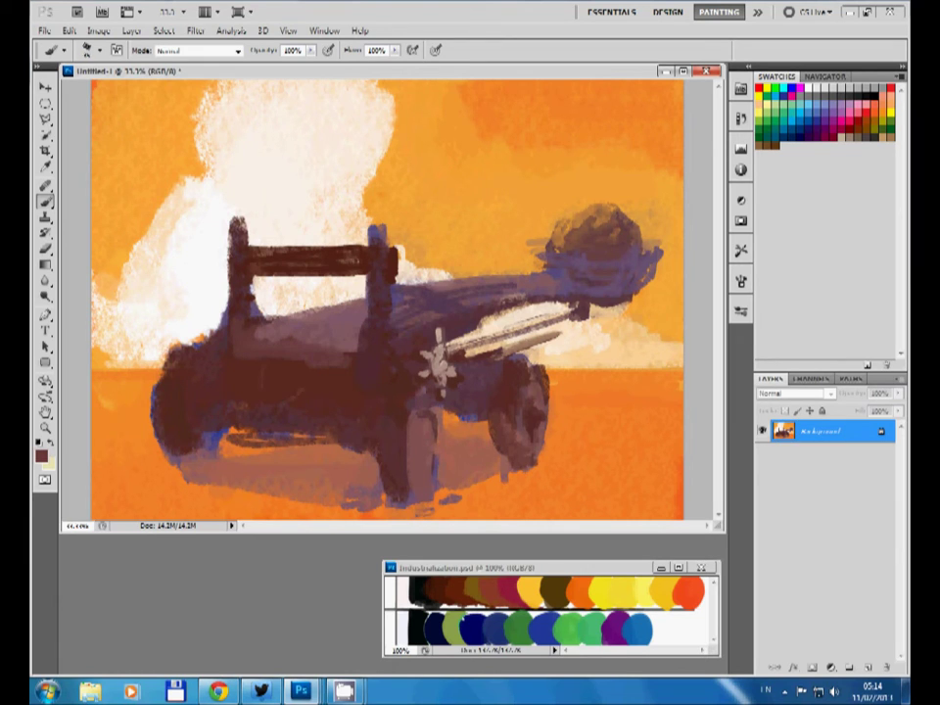
Step: Paint the side wheel's top in light mauve and lay orange over and under it
left_click(274, 382, "alt")
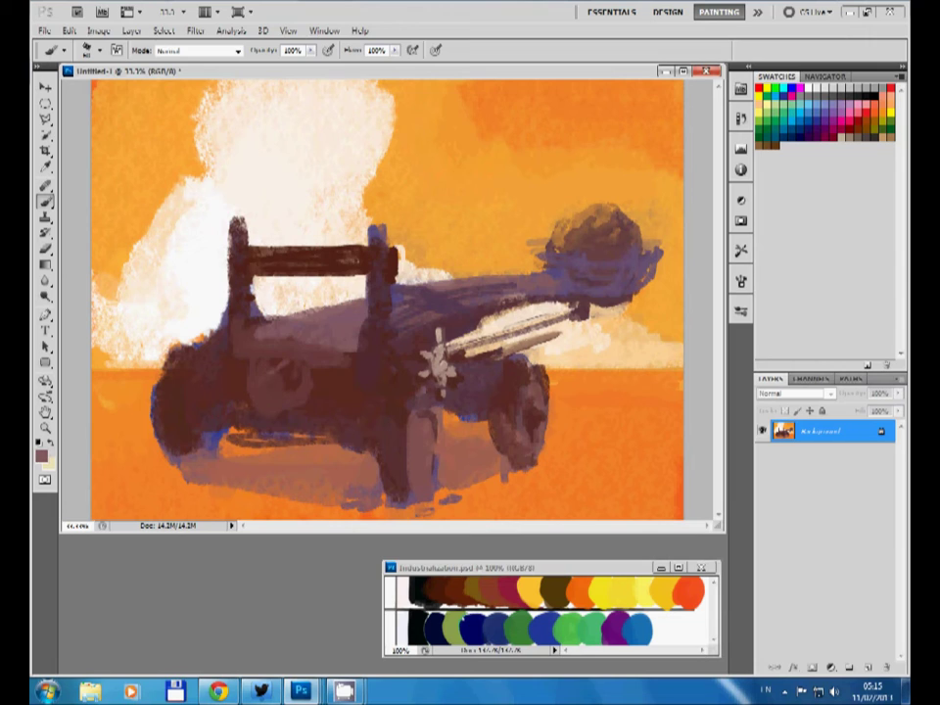
mouse_move(256, 345)
left_mouse_down()
mouse_move(294, 374)
mouse_move(296, 417)
left_mouse_up()
left_click(300, 398, "alt")
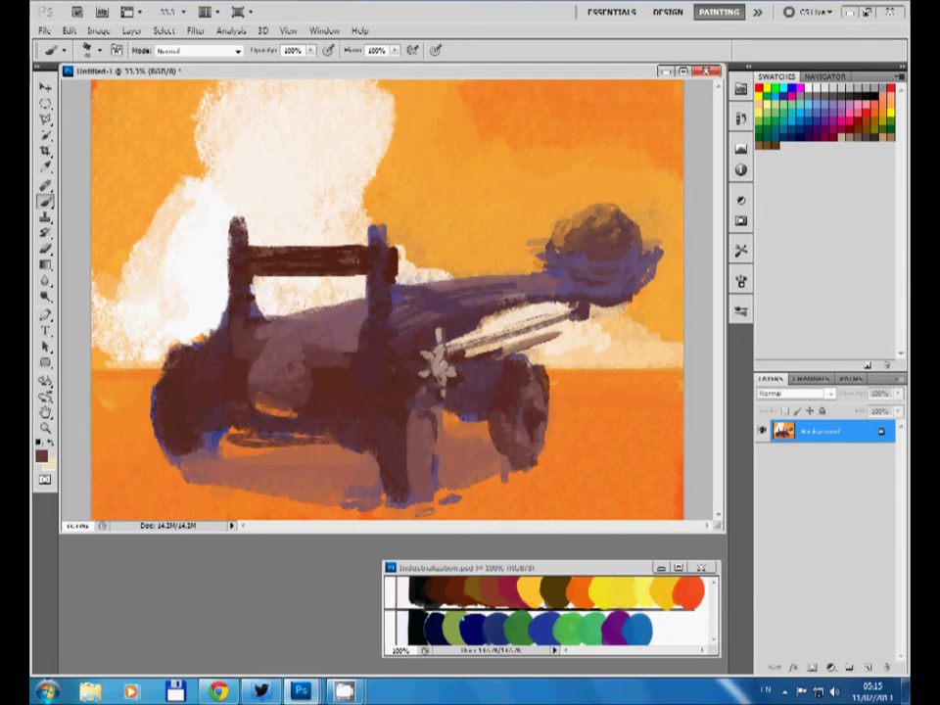
left_click_drag(252, 389, 307, 415)
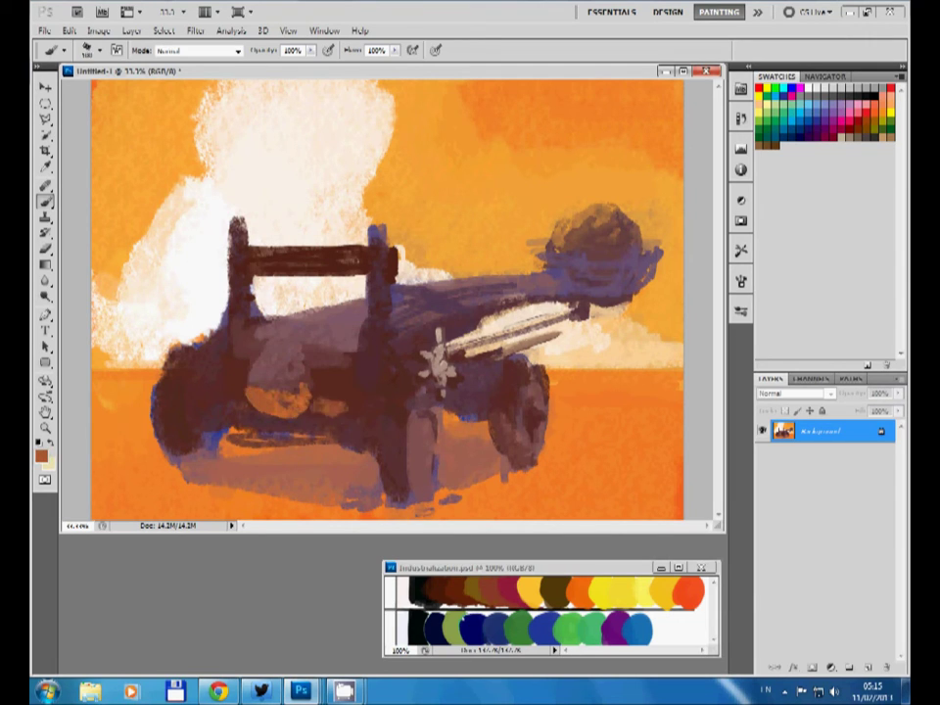
left_click_drag(217, 400, 348, 401)
Step: Draw a dark curve around the side wheel and add an orange rim on its lower-left edge
left_click_drag(271, 391, 302, 393)
left_click(293, 412, "alt")
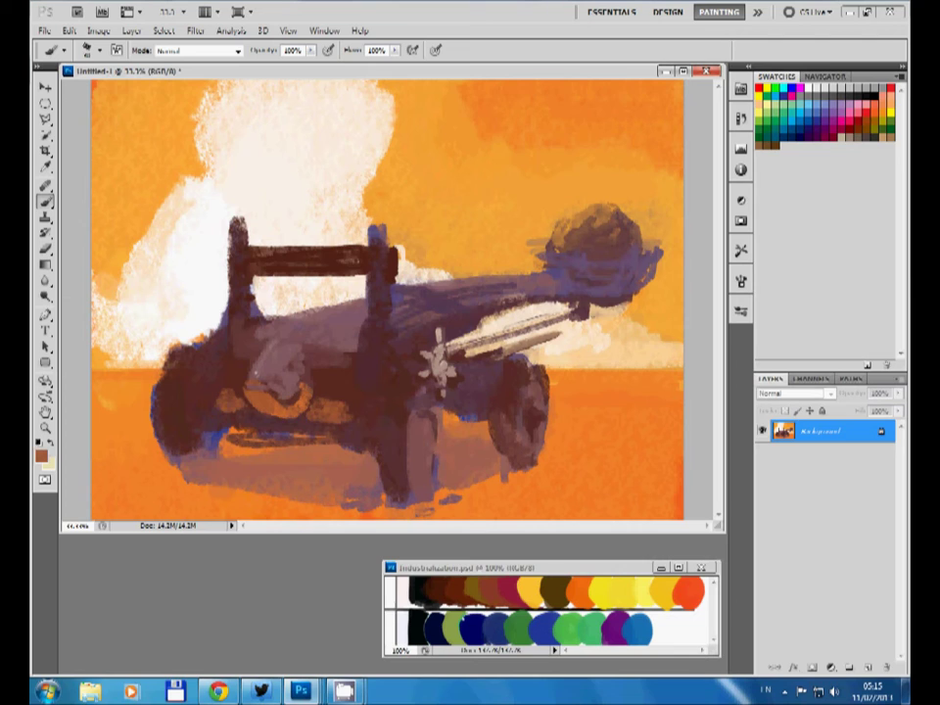
left_click(215, 431, "alt")
left_click_drag(210, 431, 291, 443)
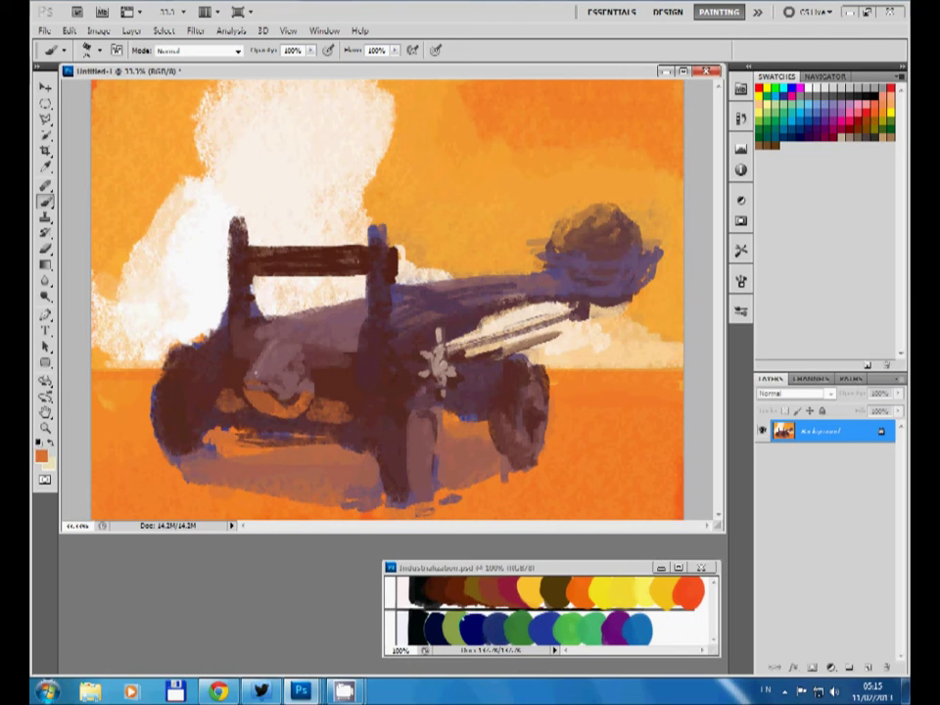
Step: Add pale smoke strokes on the left and darken the front-left wheel's left edge
left_click(160, 283, "alt")
left_click_drag(158, 265, 155, 244)
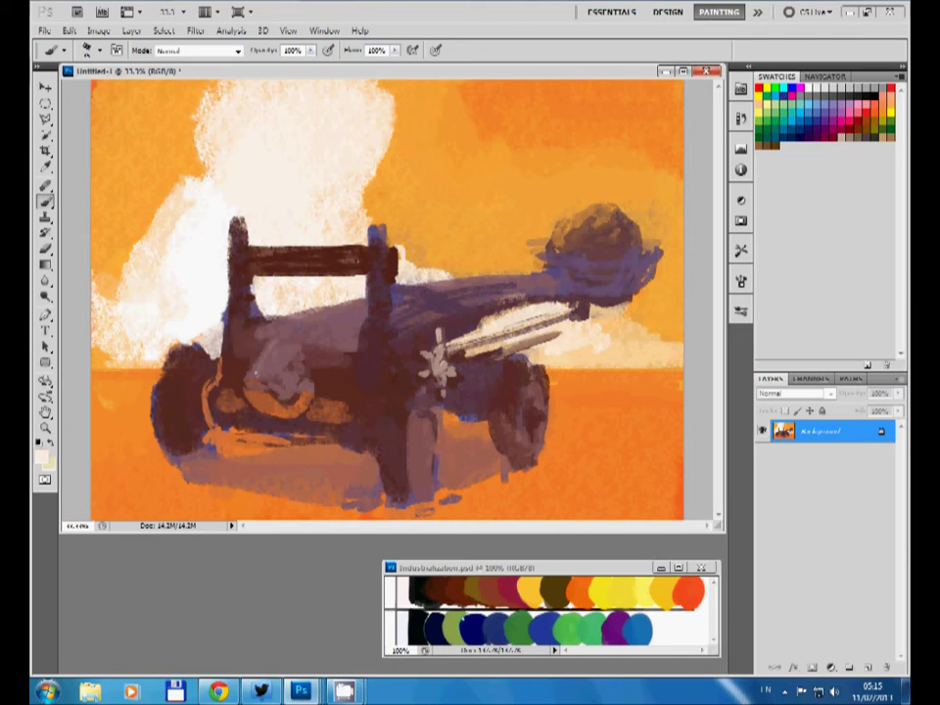
left_click_drag(174, 345, 162, 431)
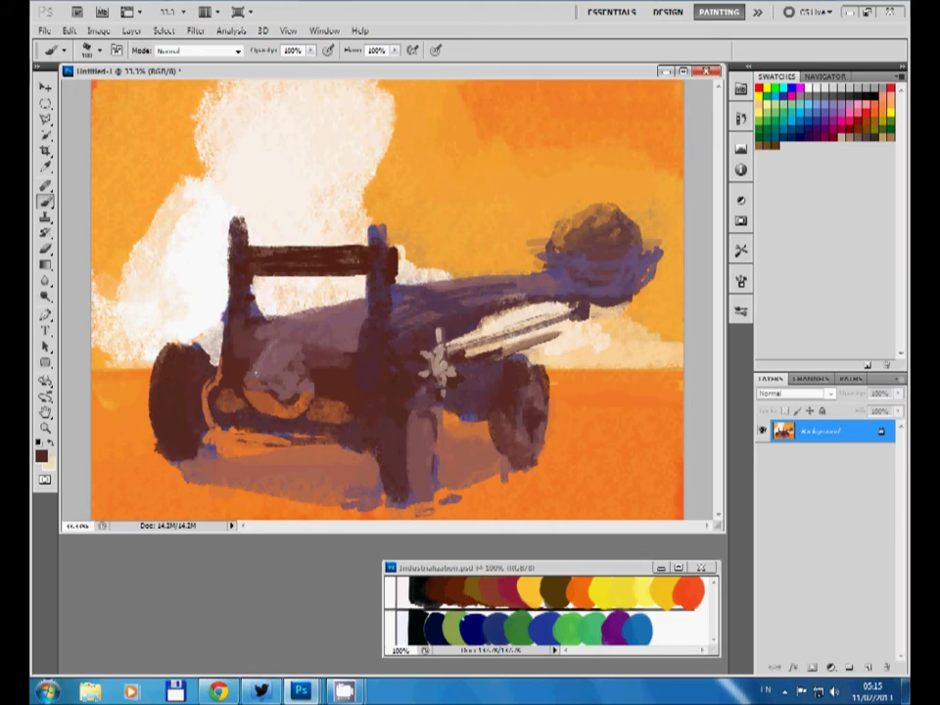
mouse_move(168, 343)
left_mouse_down()
mouse_move(191, 336)
mouse_move(143, 431)
left_mouse_up()
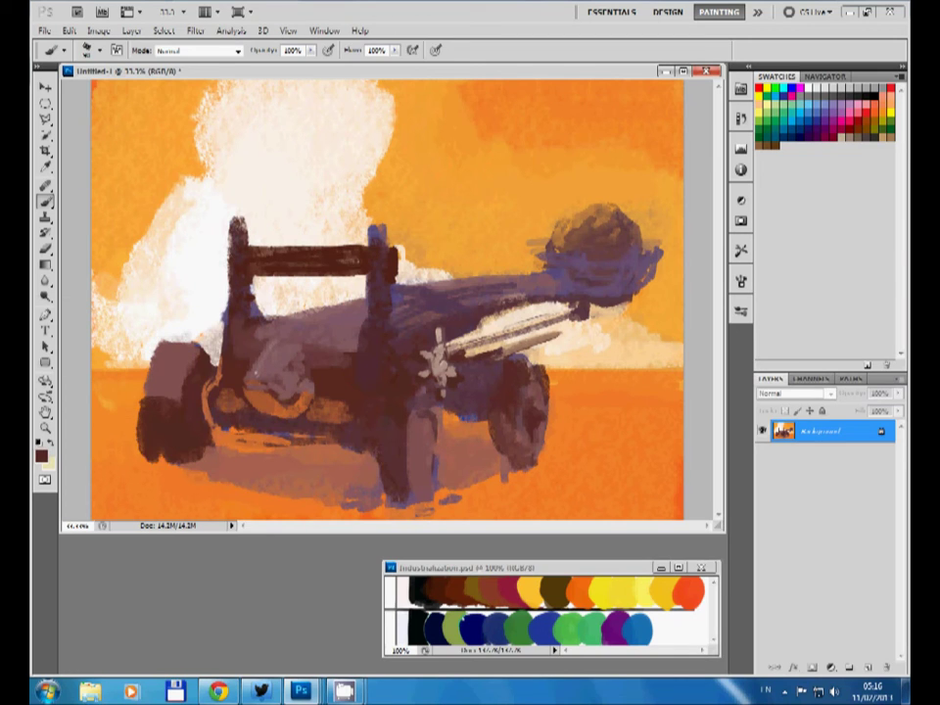
Step: Repaint the front-left wheel's top and edge with a lighter mauve highlight
left_click(164, 382, "alt")
left_click_drag(147, 342, 142, 421)
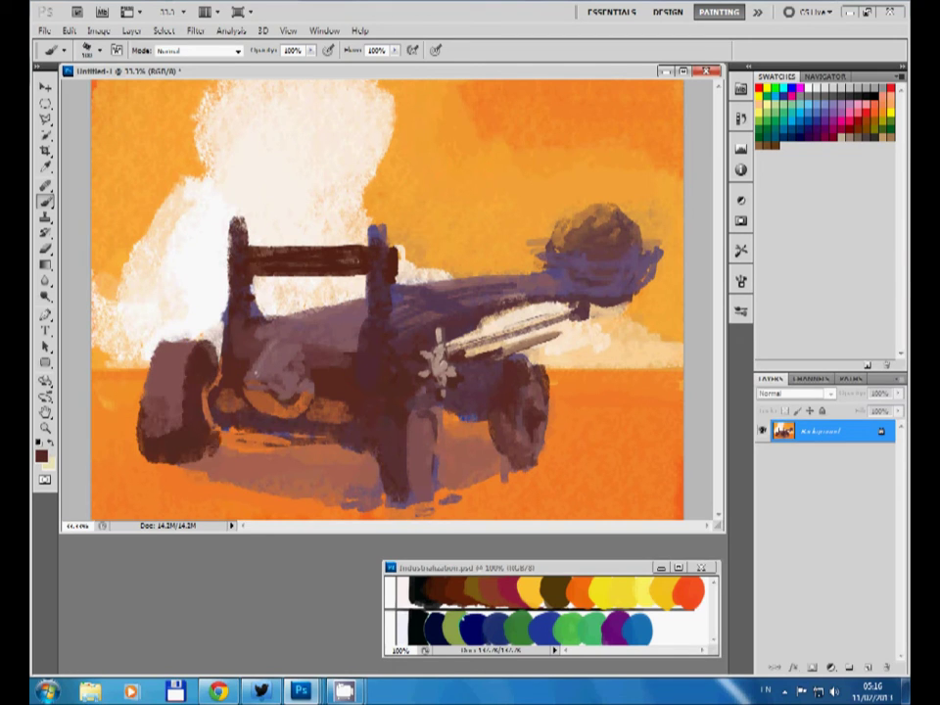
left_click_drag(161, 347, 211, 343)
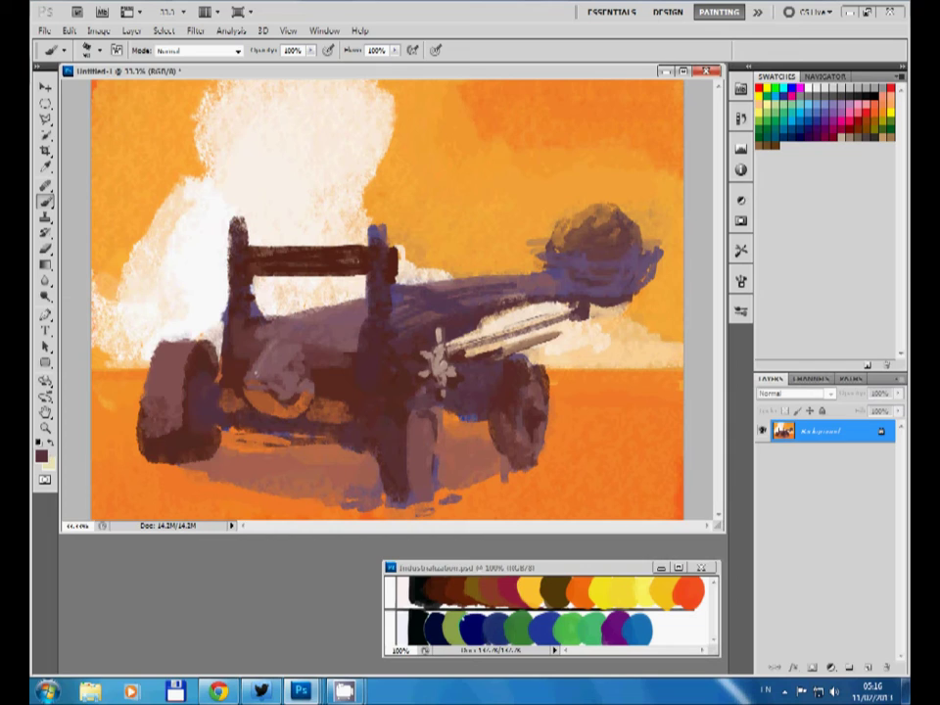
left_click(294, 318, "alt")
Step: Paint orange over the left wheel's outer edge and add a light grey-pink stroke on the body
left_click(113, 338, "alt")
left_click_drag(147, 352, 149, 455)
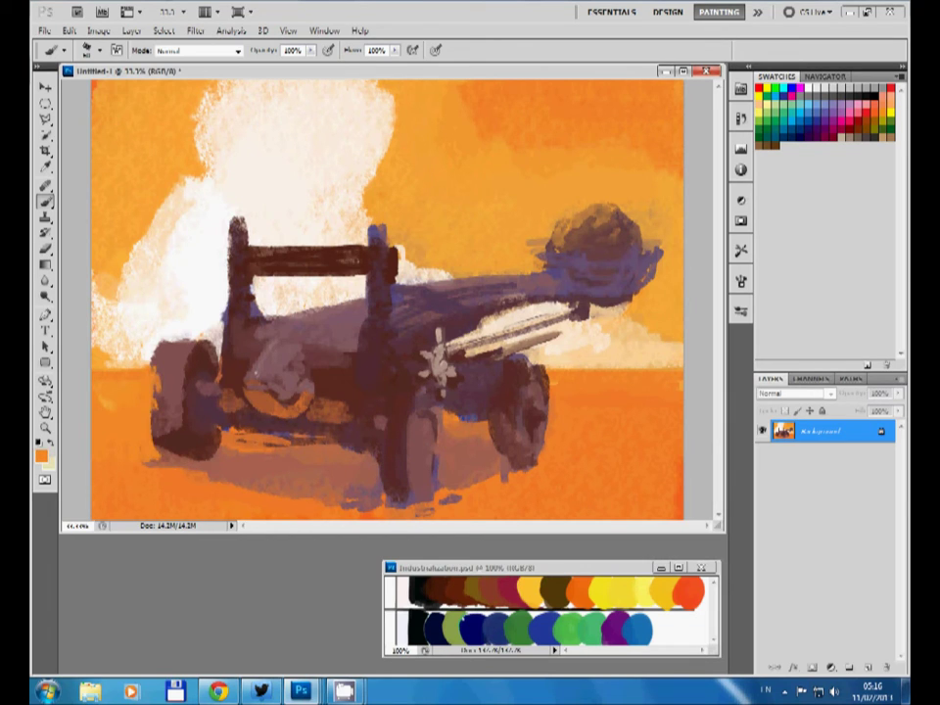
left_click(177, 460, "alt")
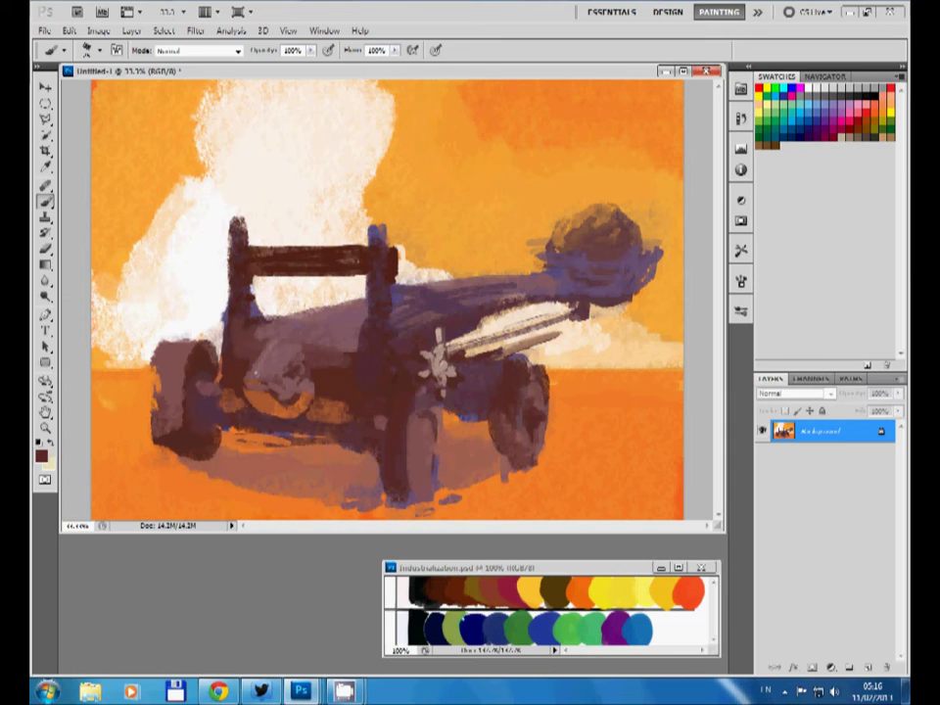
left_click(256, 362, "alt")
left_click_drag(254, 370, 278, 366)
Step: Darken the top crossbar and body middle, and smooth the arm and body tops in darker purple
left_click(217, 286, "alt")
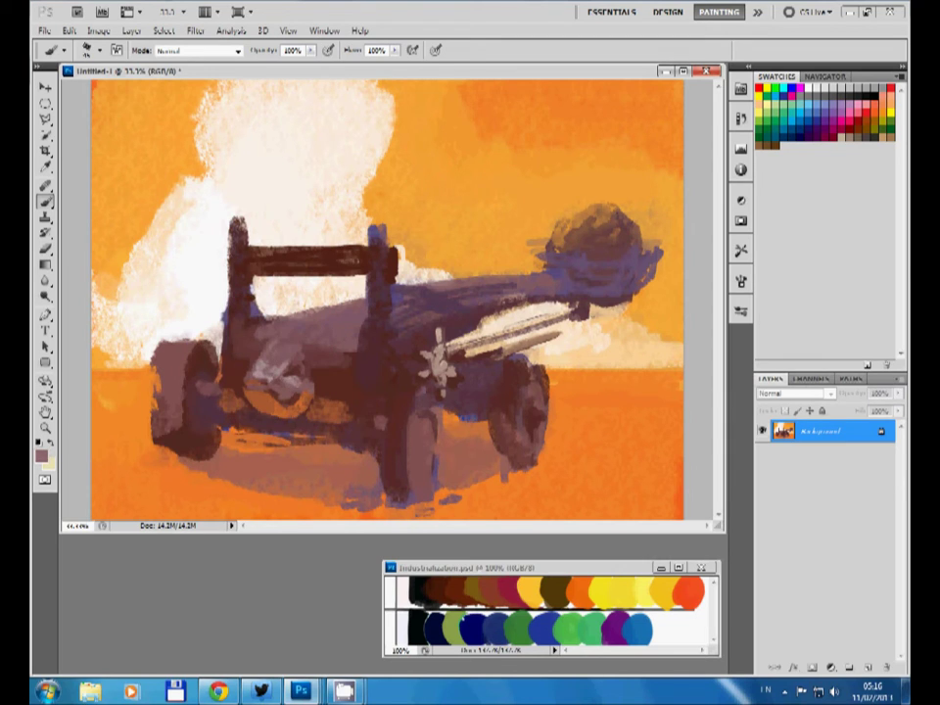
left_click_drag(247, 247, 370, 247)
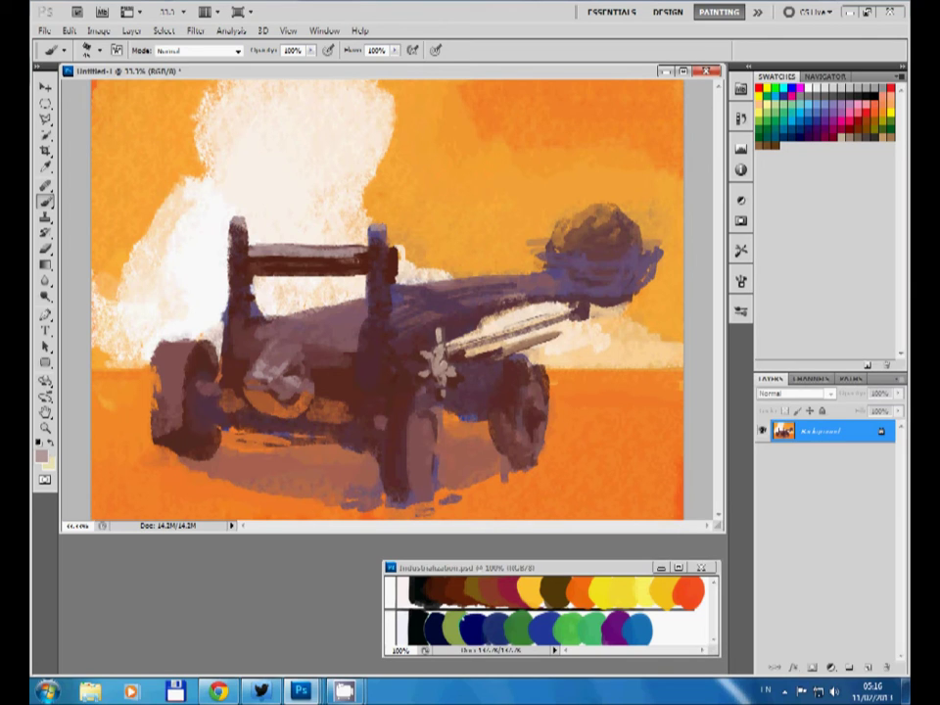
left_click(181, 166, "alt")
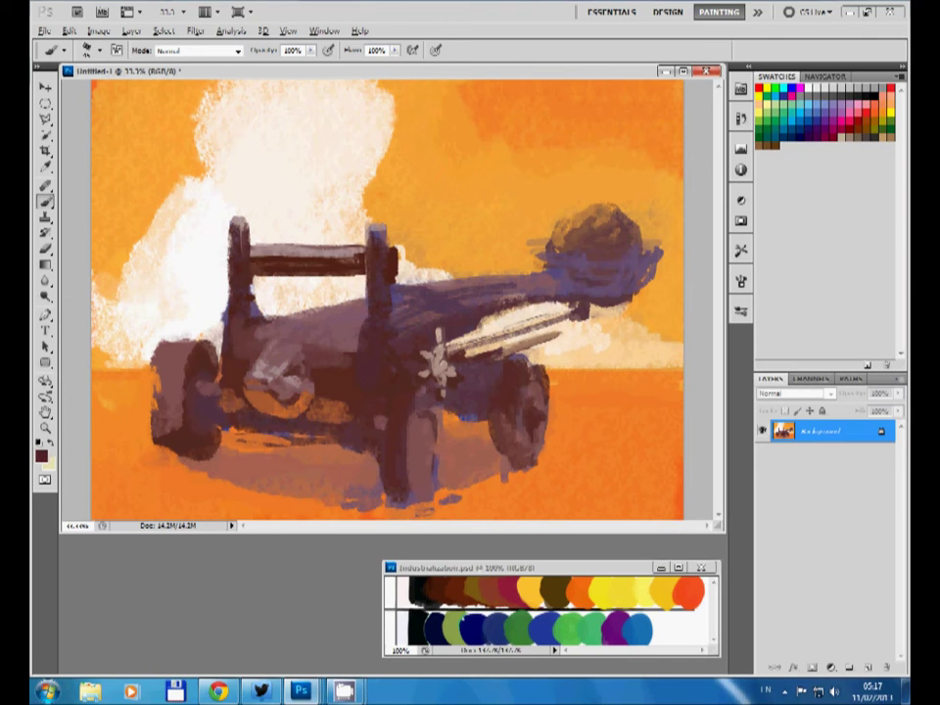
left_click_drag(323, 372, 337, 393)
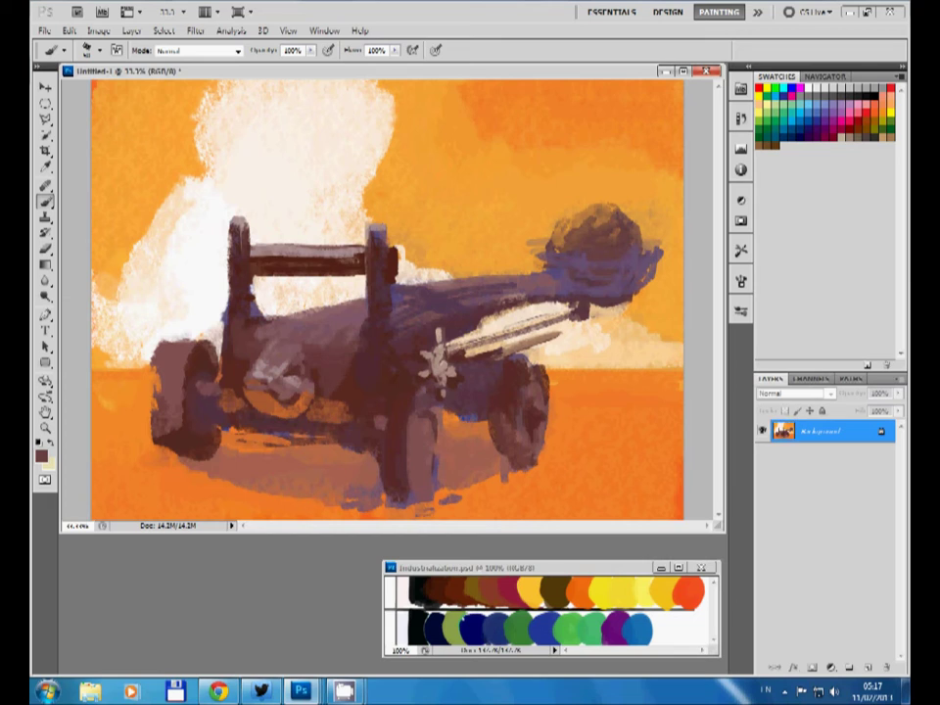
mouse_move(308, 321)
left_mouse_down()
mouse_move(364, 350)
mouse_move(342, 396)
left_mouse_up()
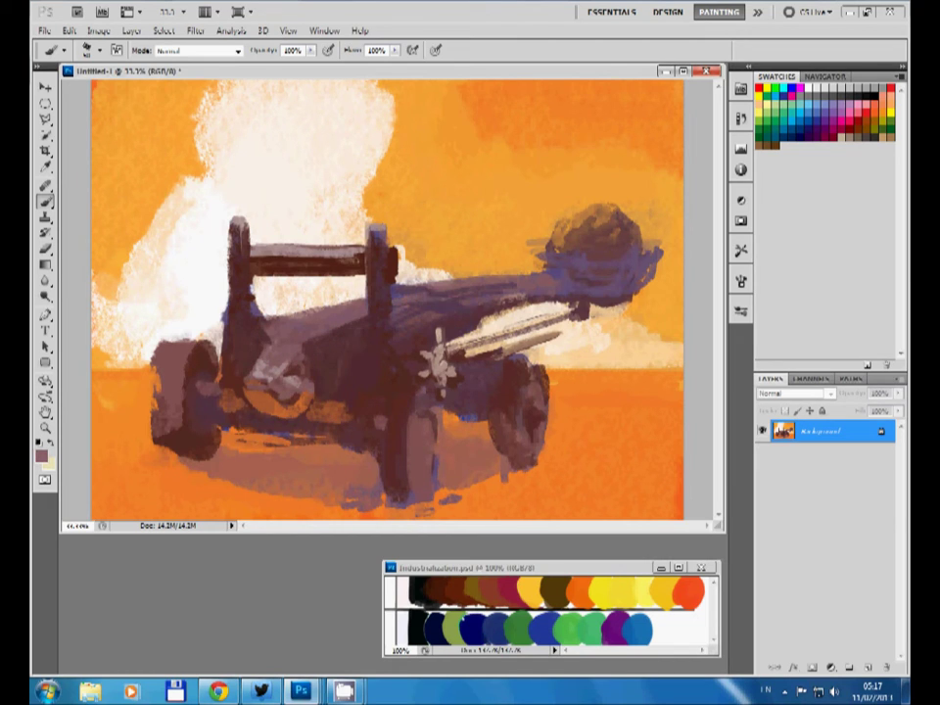
left_click_drag(423, 299, 514, 289)
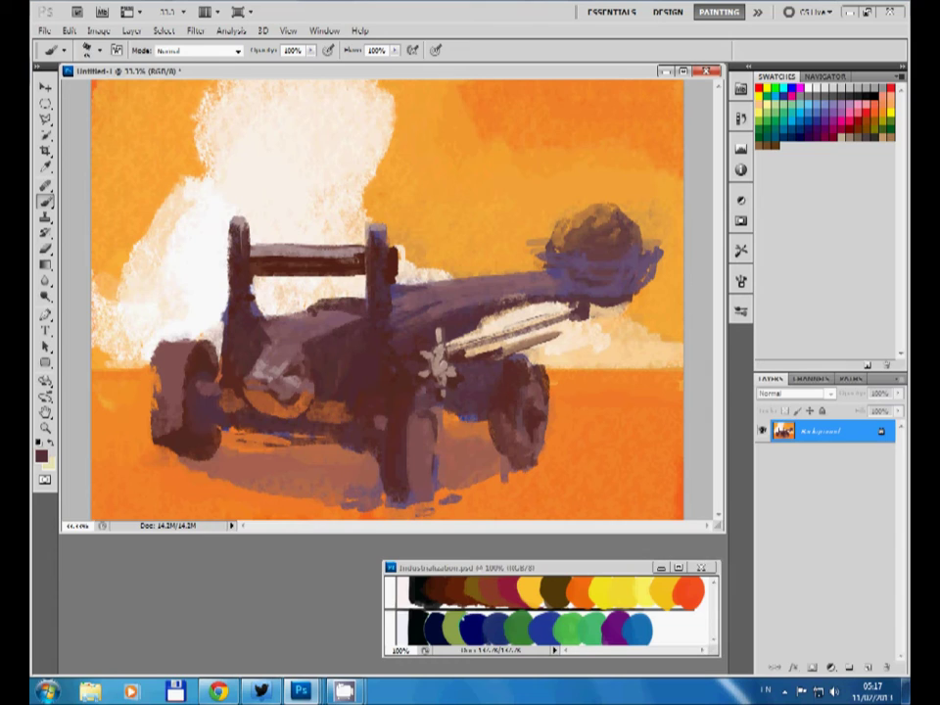
left_click_drag(317, 309, 448, 296)
Step: Add dark strokes on the body and a lighter mauve highlight along the cannon arm's top
left_click(313, 228, "alt")
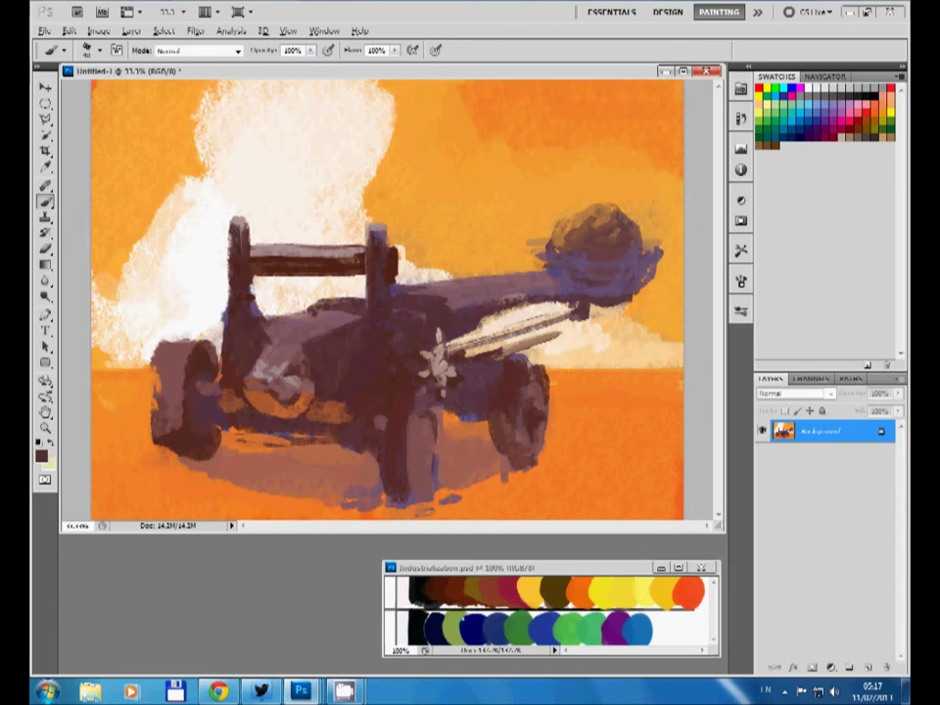
left_click(440, 306, "alt")
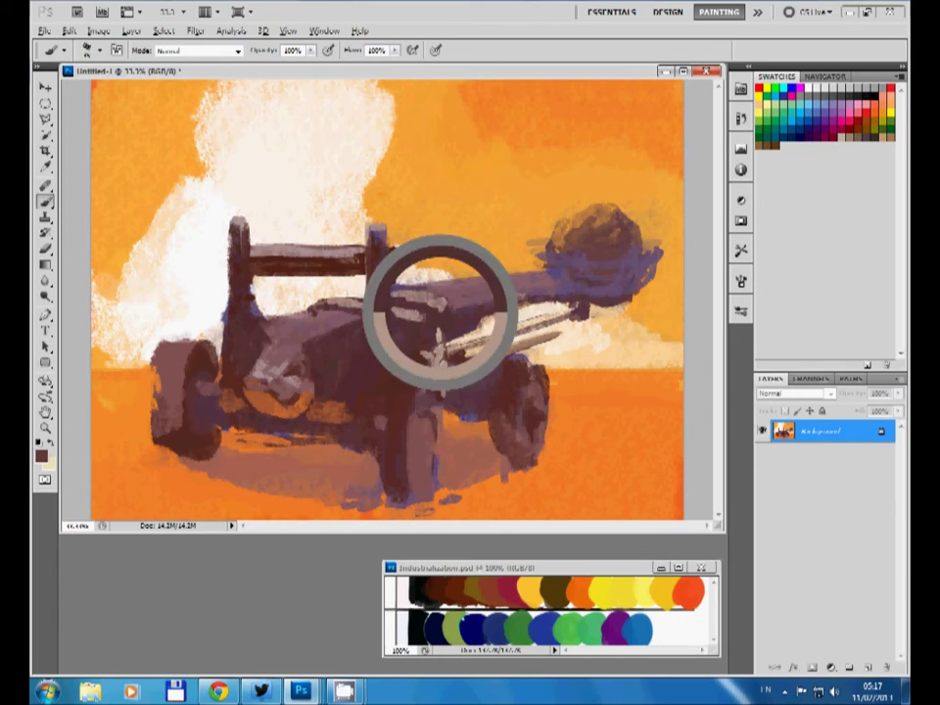
mouse_move(256, 341)
left_mouse_down()
mouse_move(294, 311)
mouse_move(323, 305)
left_mouse_up()
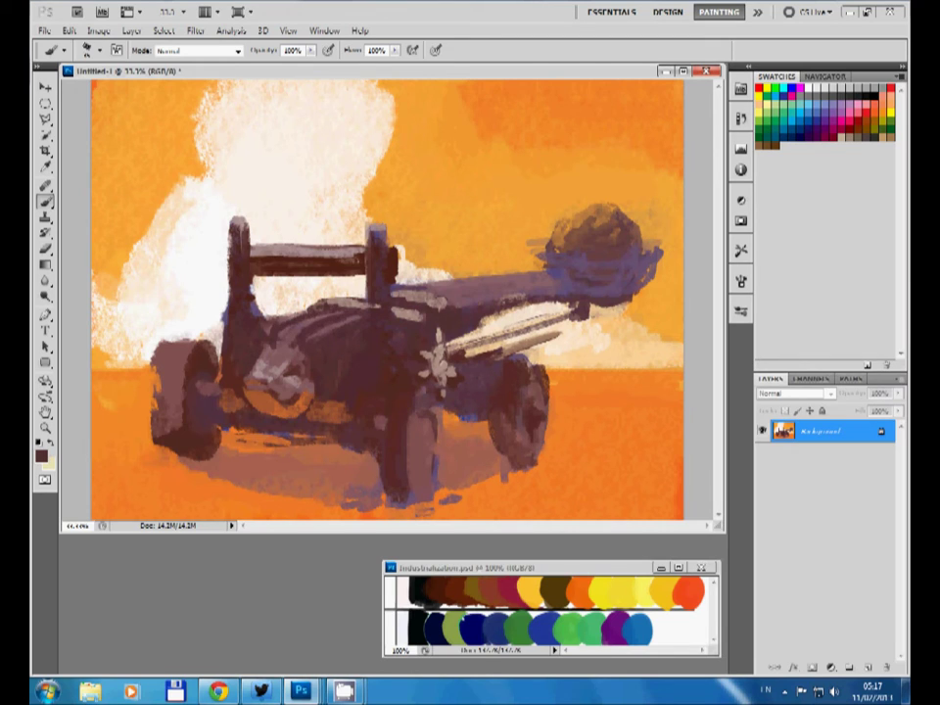
left_click(431, 299, "alt")
mouse_move(440, 288)
left_mouse_down()
mouse_move(573, 278)
mouse_move(632, 286)
left_mouse_up()
Step: Add an orange glow under the cannon ball and darken the left upright post
left_click(450, 218, "alt")
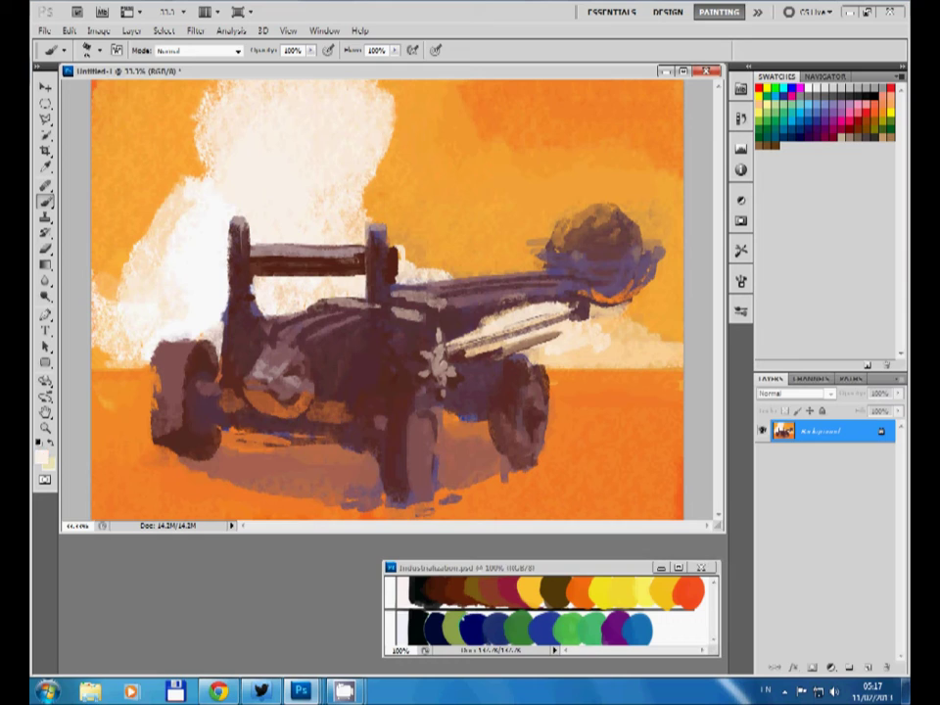
left_click(452, 203, "alt")
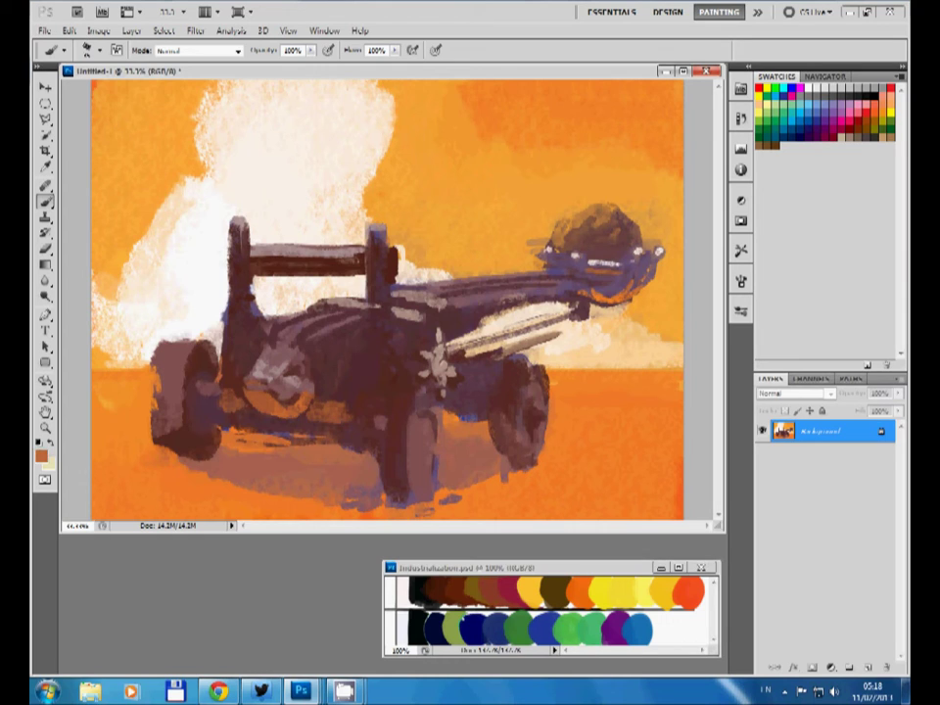
left_click(437, 204, "alt")
left_click(465, 313, "alt")
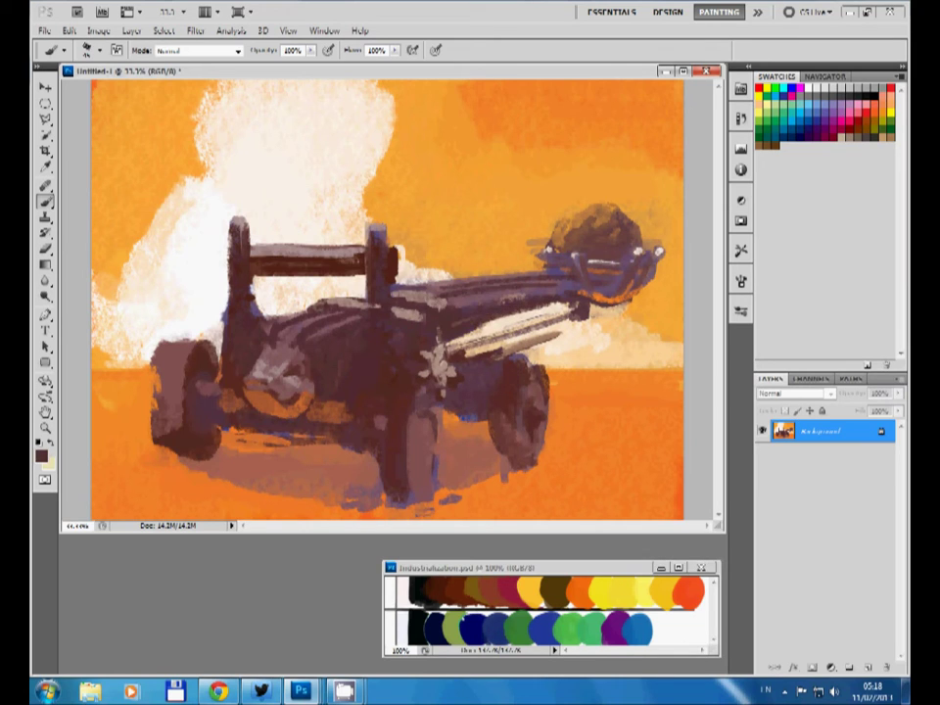
left_click_drag(235, 229, 235, 369)
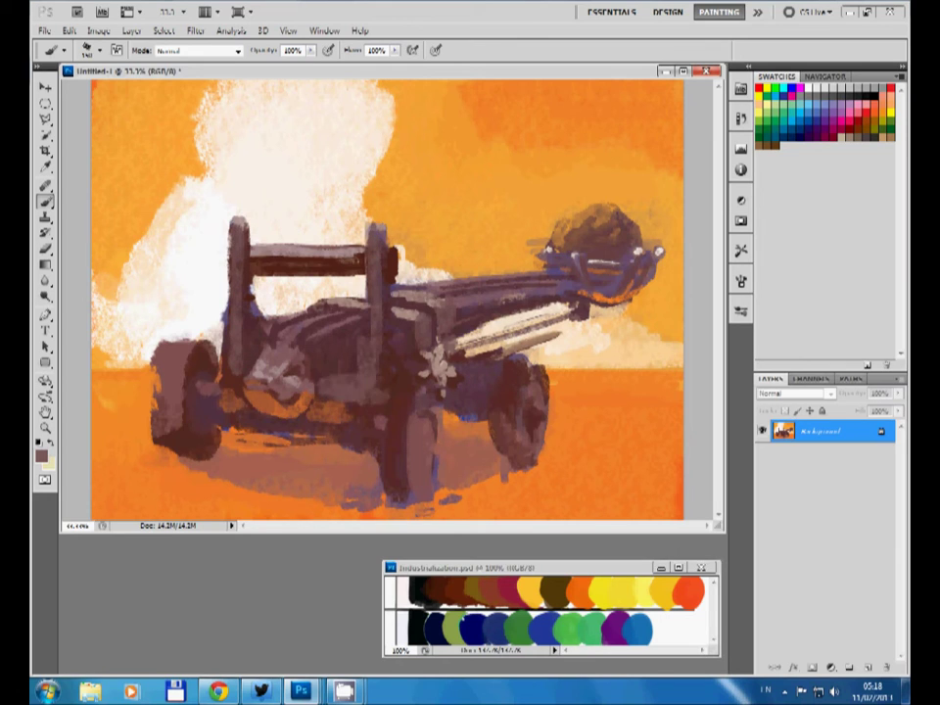
Step: Work the machine's underside with a dark stroke, light orange, and a mauve cover
left_click_drag(332, 376, 334, 419)
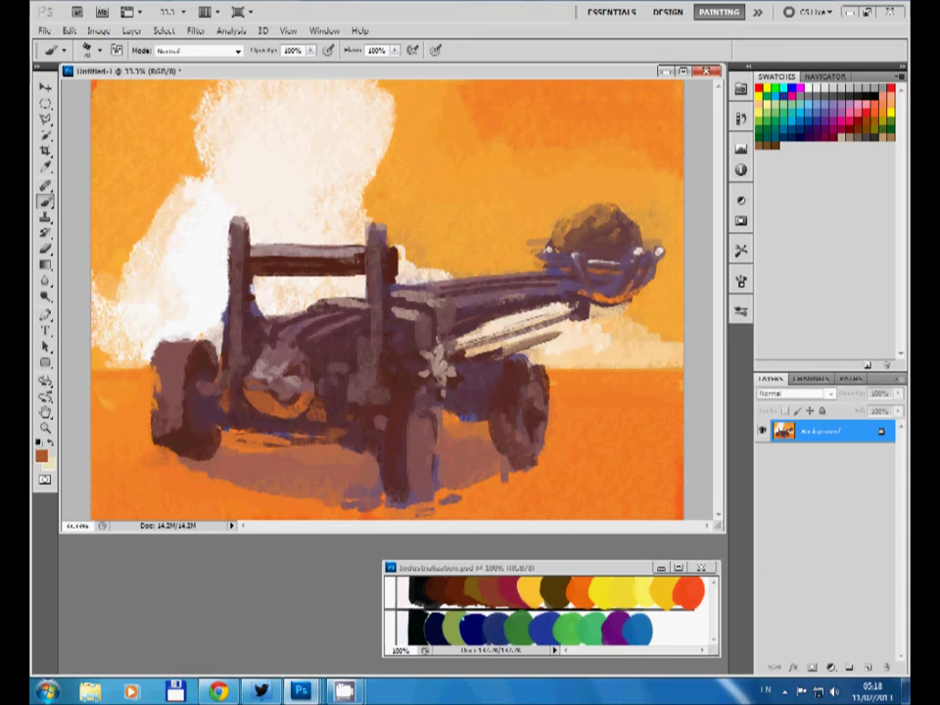
left_click_drag(220, 403, 313, 401)
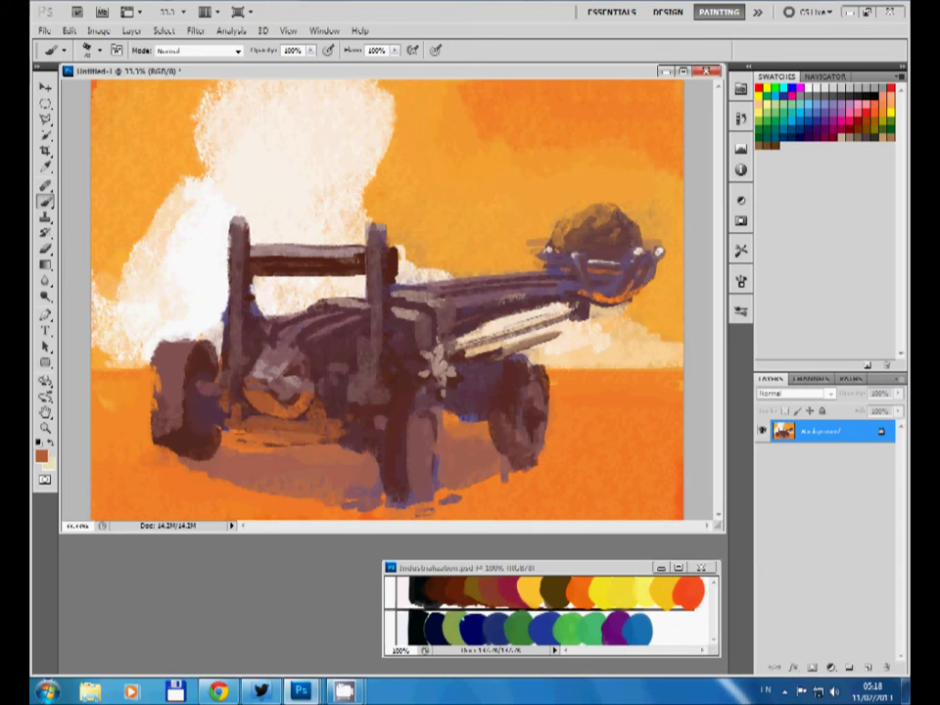
left_click(294, 452, "alt")
left_click_drag(225, 416, 362, 431)
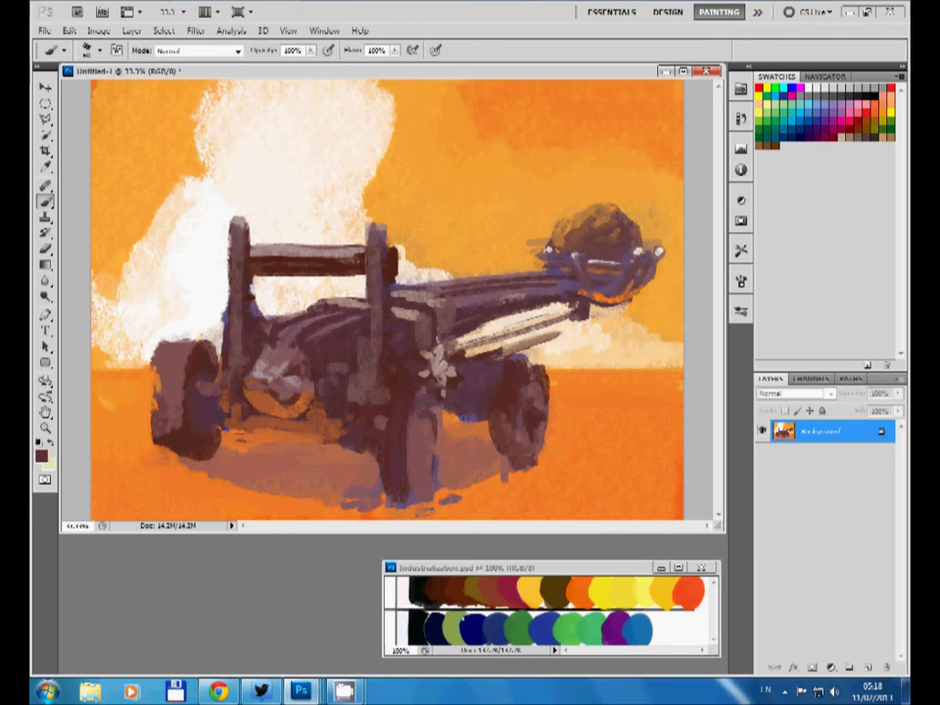
Step: Put a pale stroke on the left wheel's top, then paint orange over the left wheel
left_click_drag(156, 358, 217, 343)
left_click(127, 441, "alt")
mouse_move(155, 381)
left_mouse_down()
mouse_move(215, 460)
mouse_move(220, 441)
mouse_move(181, 455)
left_mouse_up()
left_click(186, 431, "alt")
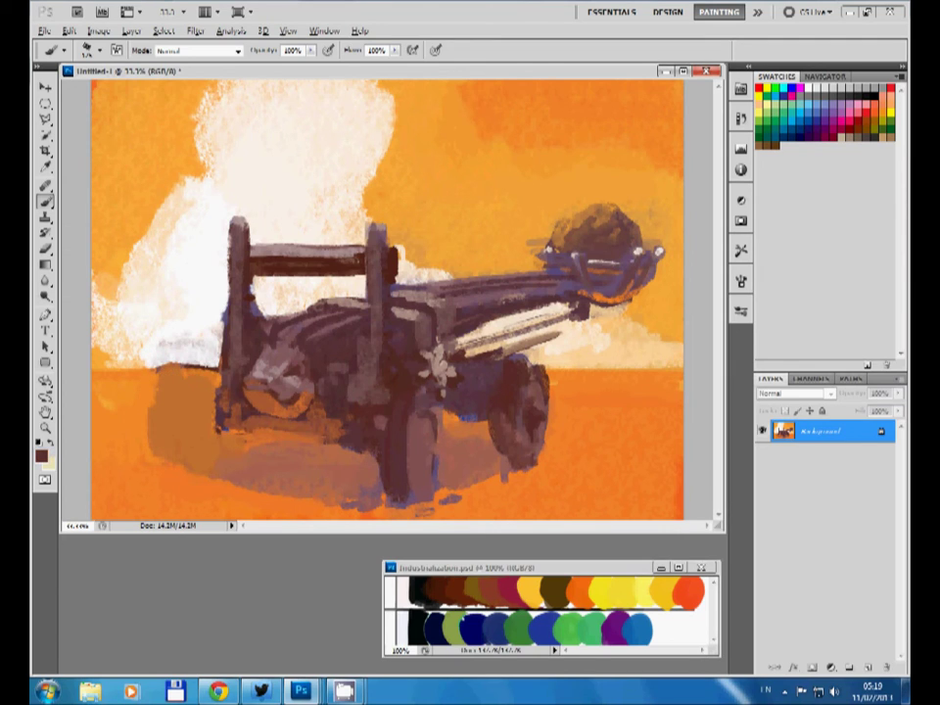
Step: Paint the front wheel and an iron-like base under the machine in dark brown
left_click(377, 398, "alt")
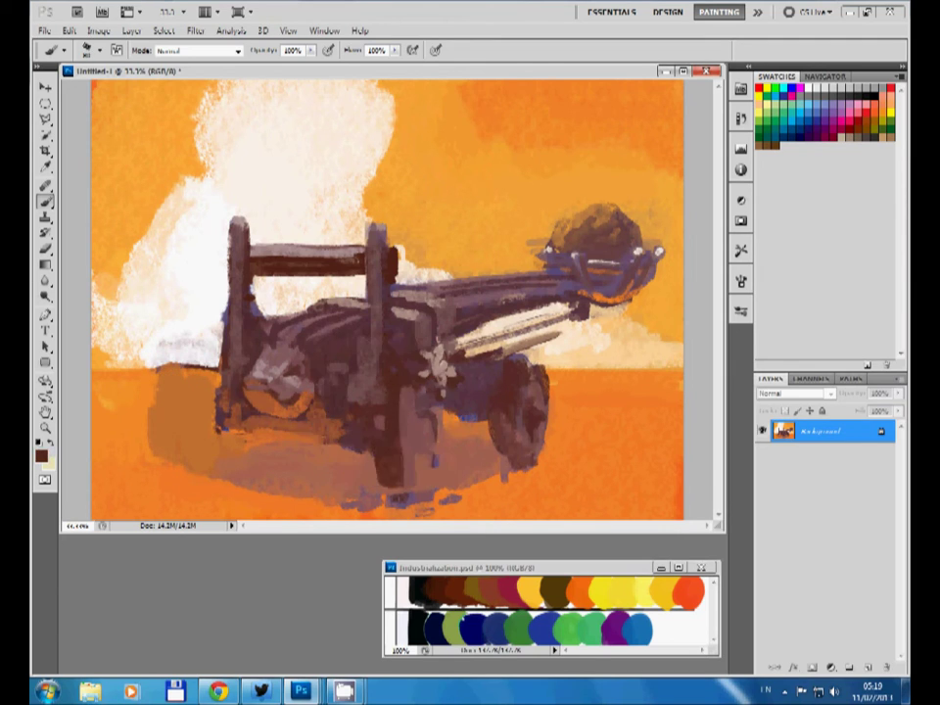
left_click_drag(402, 391, 428, 480)
left_click_drag(196, 450, 431, 469)
left_click_drag(234, 372, 191, 451)
left_click_drag(255, 411, 411, 460)
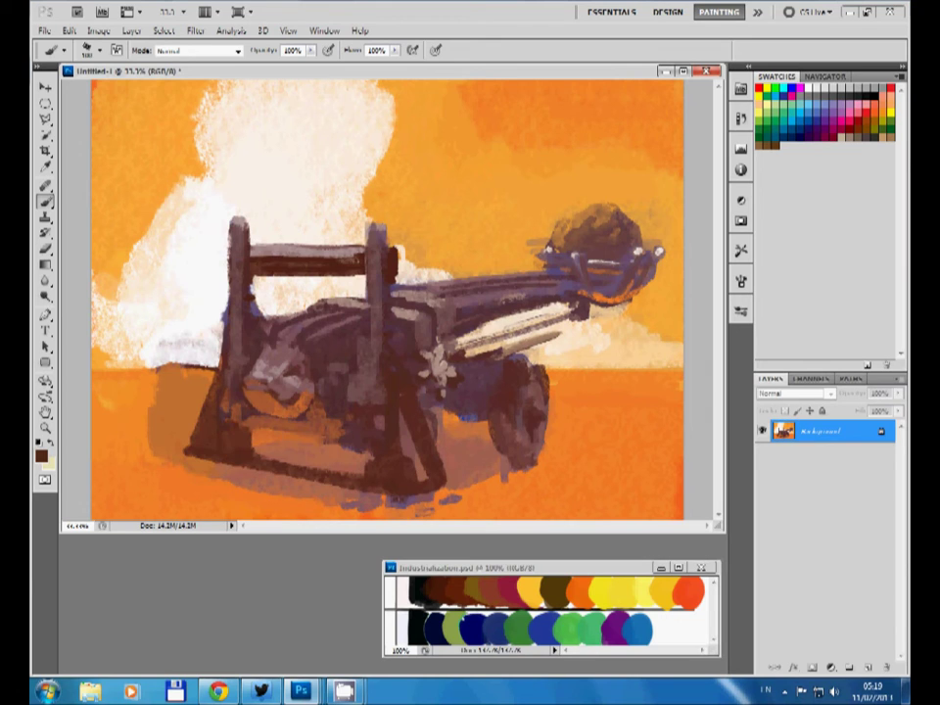
left_click_drag(294, 431, 431, 480)
Step: Cover the brown patch left of the base with orange and paint a dark rear wheel
left_click(133, 316, "alt")
mouse_move(171, 391)
left_mouse_down()
mouse_move(181, 450)
mouse_move(450, 494)
left_mouse_up()
left_click(293, 357, "alt")
left_click_drag(196, 383, 191, 475)
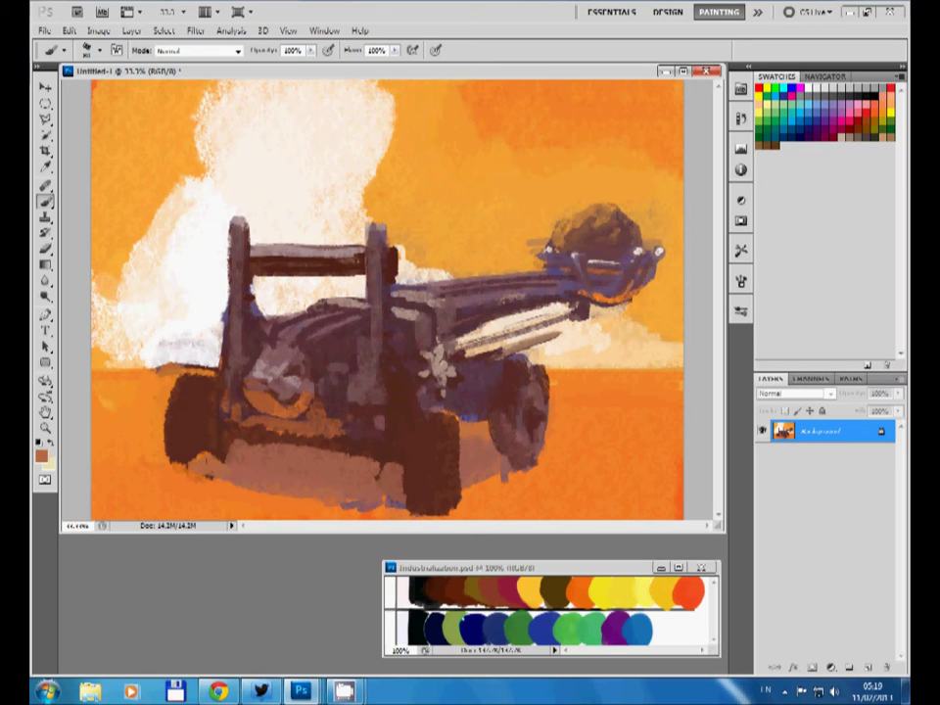
Step: Paint orange over the cloud's lower-left edge and draw a dark horizontal barrel line
left_click(127, 412, "alt")
left_click_drag(127, 294, 129, 362)
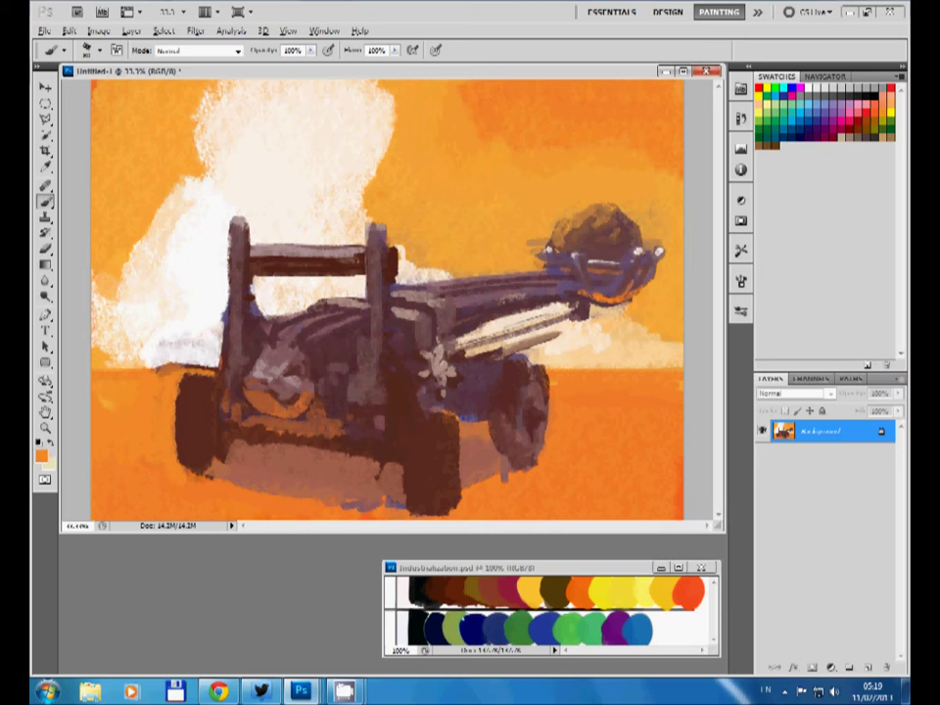
left_click(196, 421, "alt")
left_click_drag(220, 364, 102, 368)
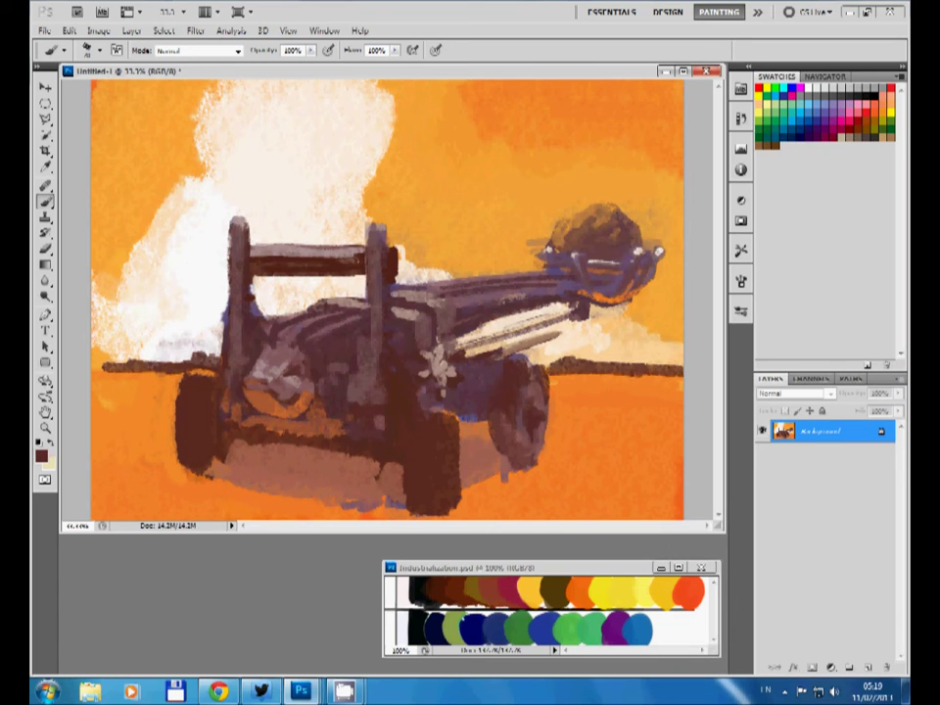
Step: Add a brown horizon band and light cloud on the right, then repaint the right ground orange
left_click(618, 385, "alt")
left_click_drag(567, 377, 675, 372)
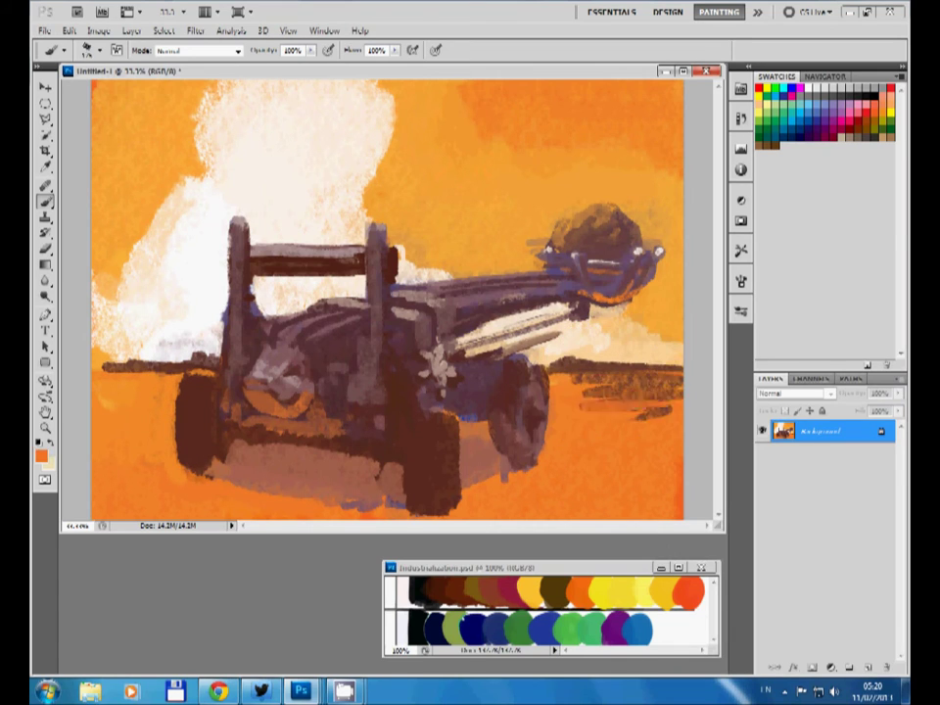
left_click_drag(558, 402, 675, 411)
left_click_drag(573, 337, 676, 333)
left_click_drag(548, 411, 680, 416)
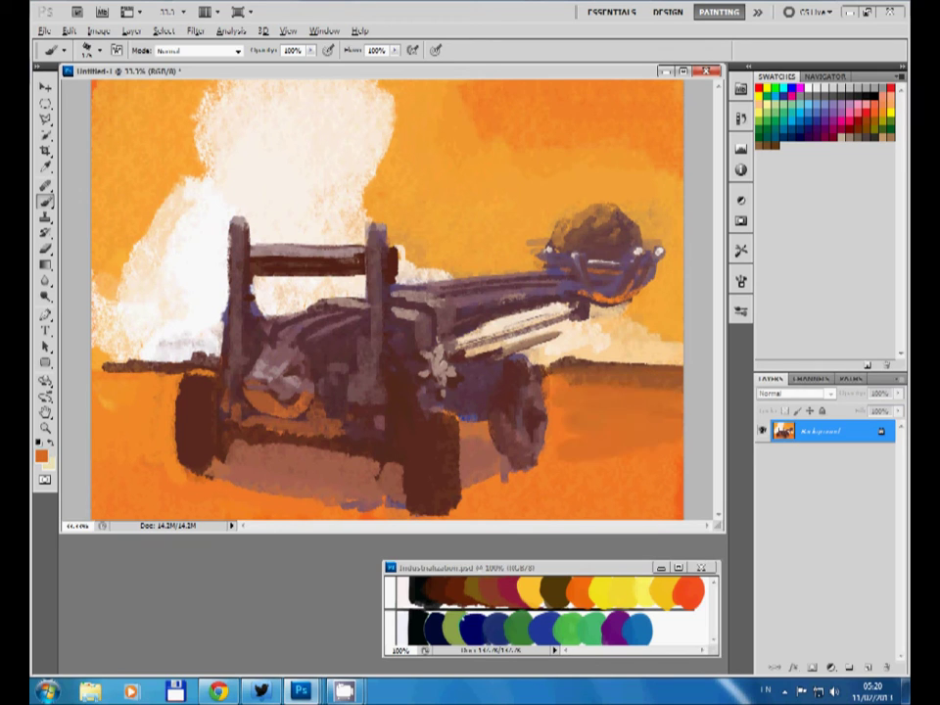
Step: Add a brown horizon band at left and paint orange over stray brown in the left foreground
left_click(587, 387, "alt")
left_click_drag(93, 377, 225, 377)
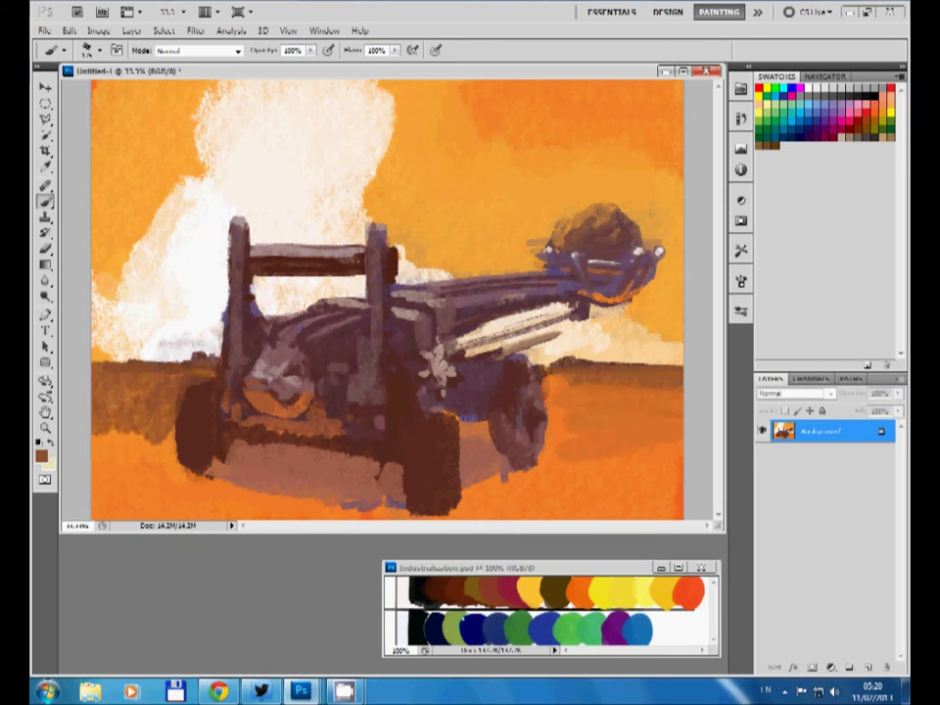
left_click(107, 440, "alt")
left_click_drag(93, 440, 176, 421)
left_click(109, 314, "alt")
left_click_drag(93, 392, 221, 396)
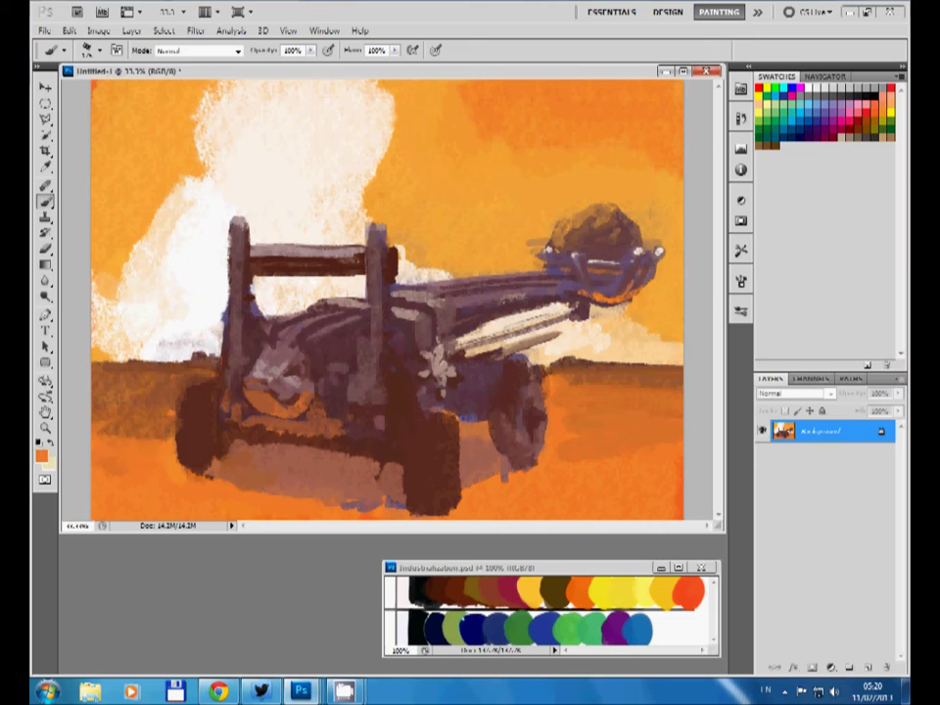
Step: Darken the machine's lower body and cover the light grey patch with dark blue
left_click(585, 429, "alt")
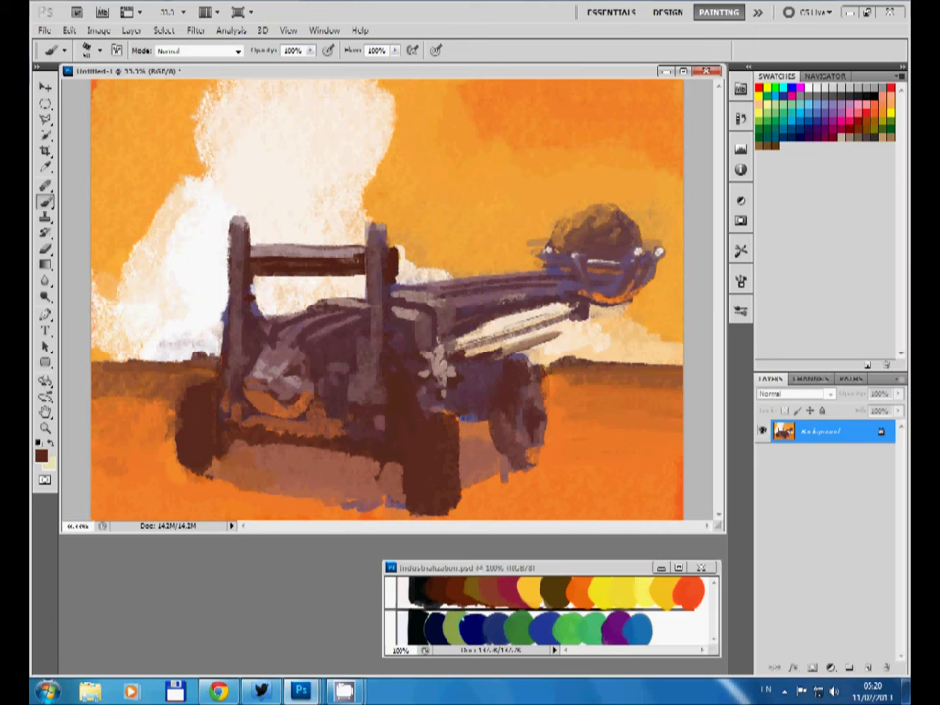
left_click_drag(423, 416, 457, 403)
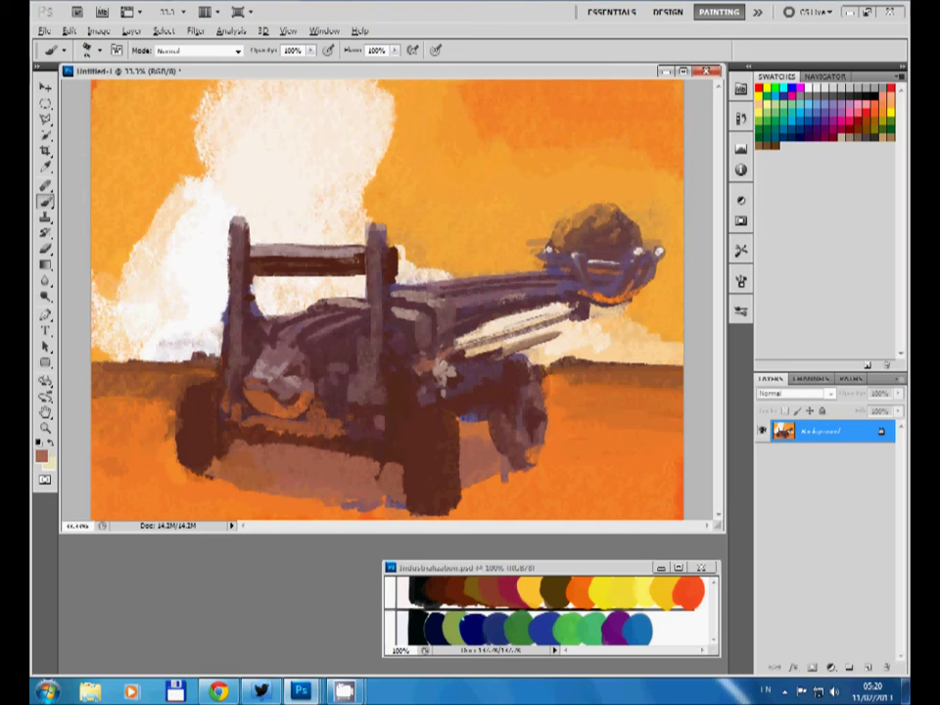
left_click_drag(435, 379, 453, 365)
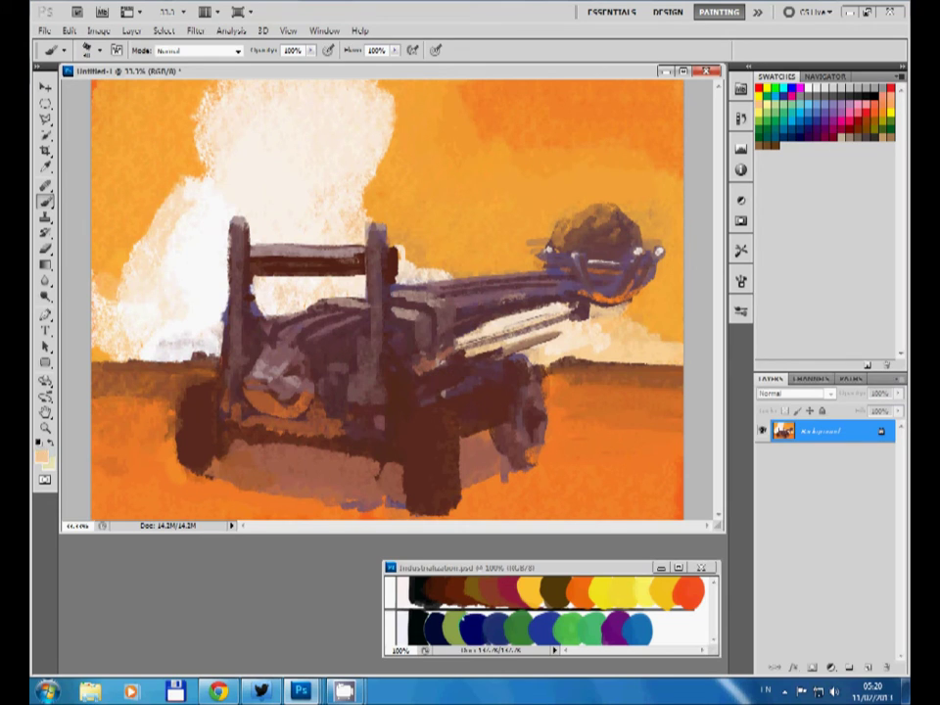
Step: Add a light beige stroke across the body and paint the rear wheel dark brown
mouse_move(422, 401)
left_mouse_down()
mouse_move(495, 378)
mouse_move(445, 494)
left_mouse_up()
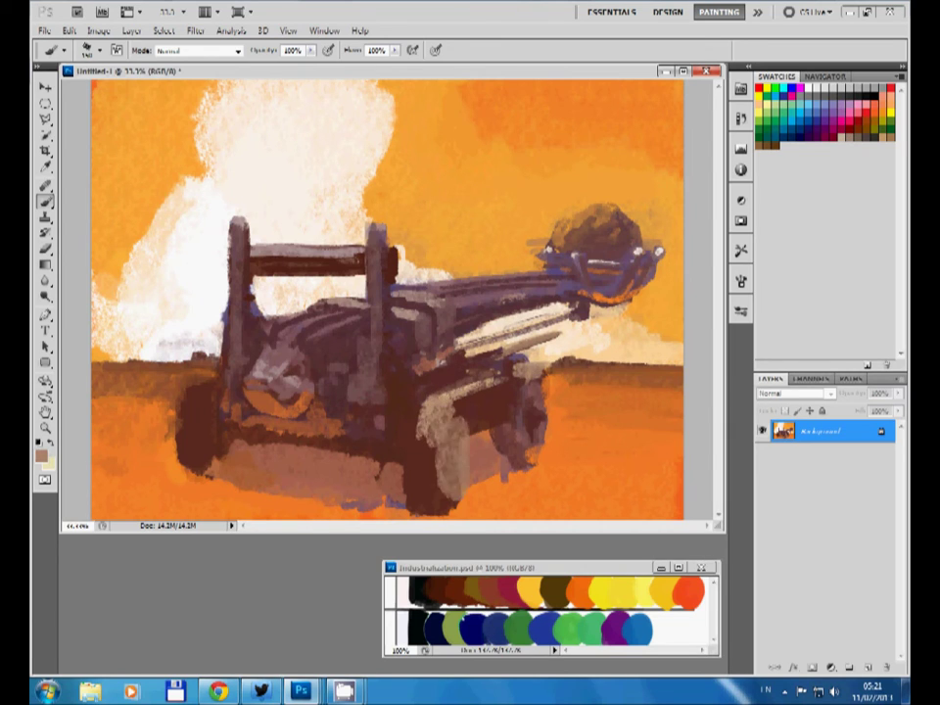
left_click(441, 479, "alt")
left_click(405, 486, "alt")
left_click(215, 472, "alt")
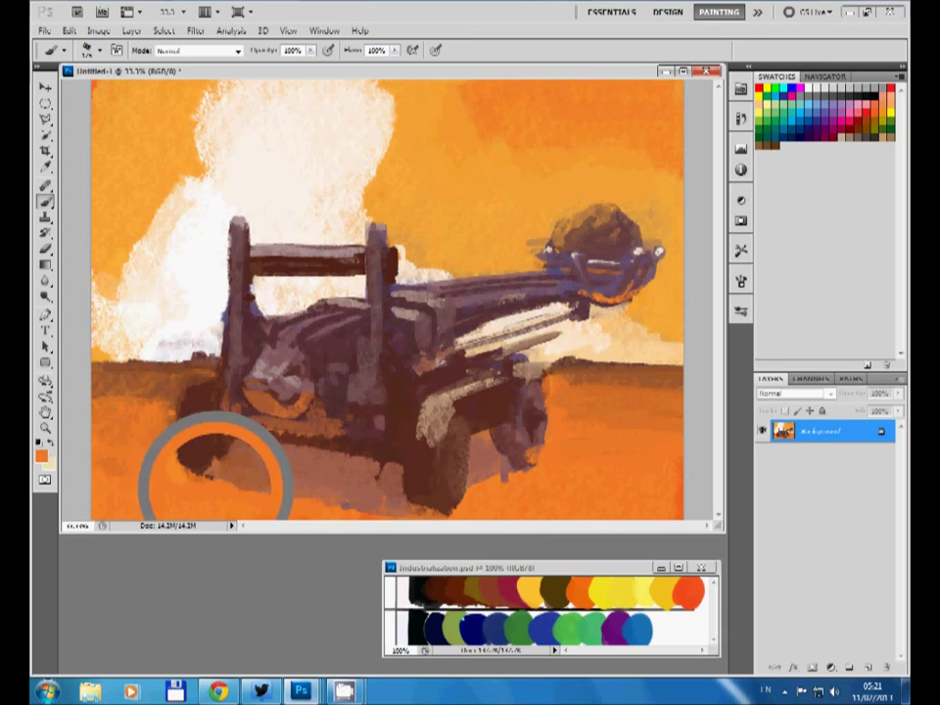
left_click(195, 453, "alt")
left_click_drag(206, 460, 191, 391)
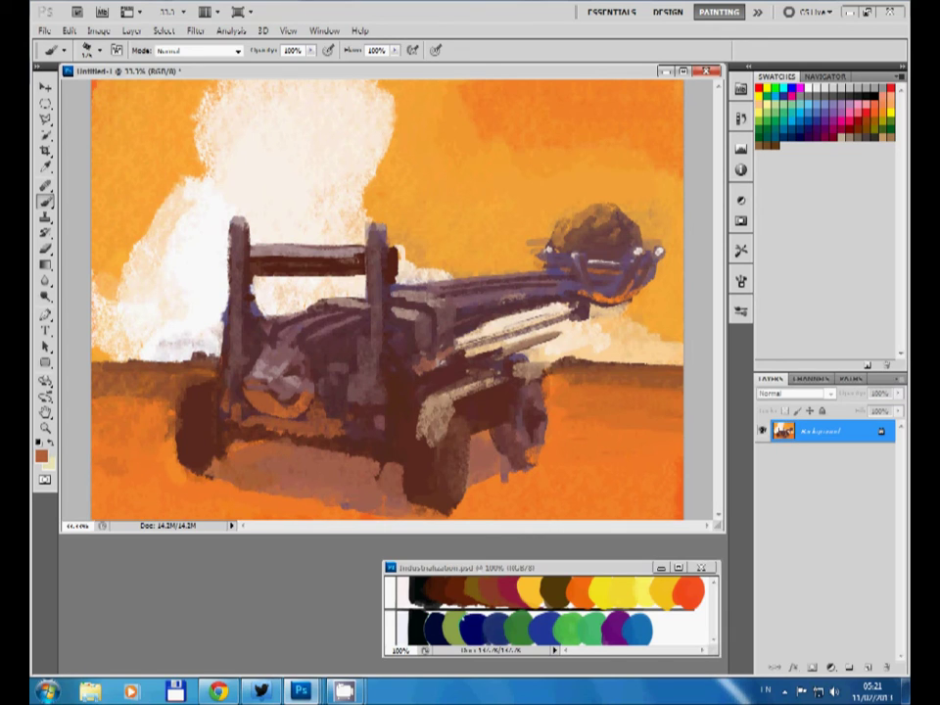
Step: Model the front and rear wheels with grey-brown vertical strokes and dark-brown shaded bottoms
left_click_drag(458, 388, 507, 398)
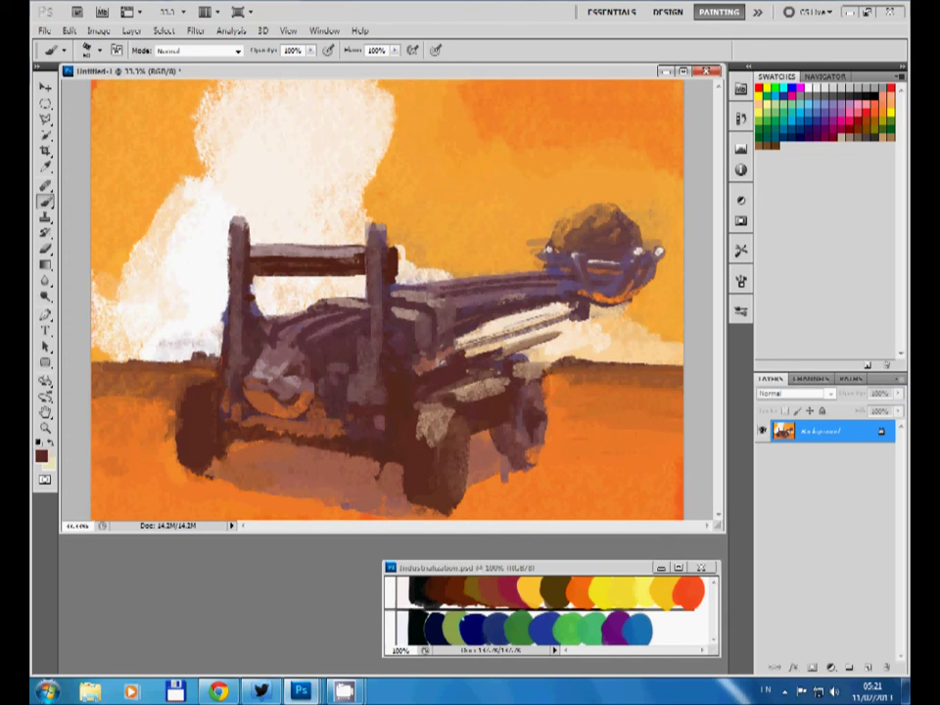
left_click(450, 402, "alt")
mouse_move(431, 391)
left_mouse_down()
mouse_move(462, 406)
mouse_move(428, 495)
left_mouse_up()
left_click(427, 431, "alt")
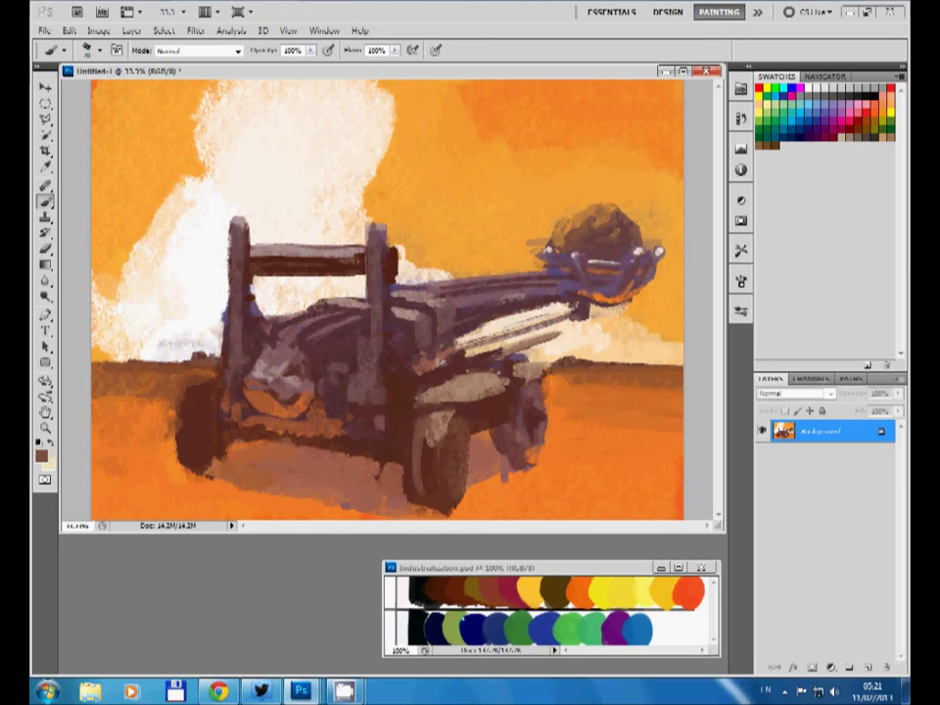
left_click_drag(434, 419, 433, 495)
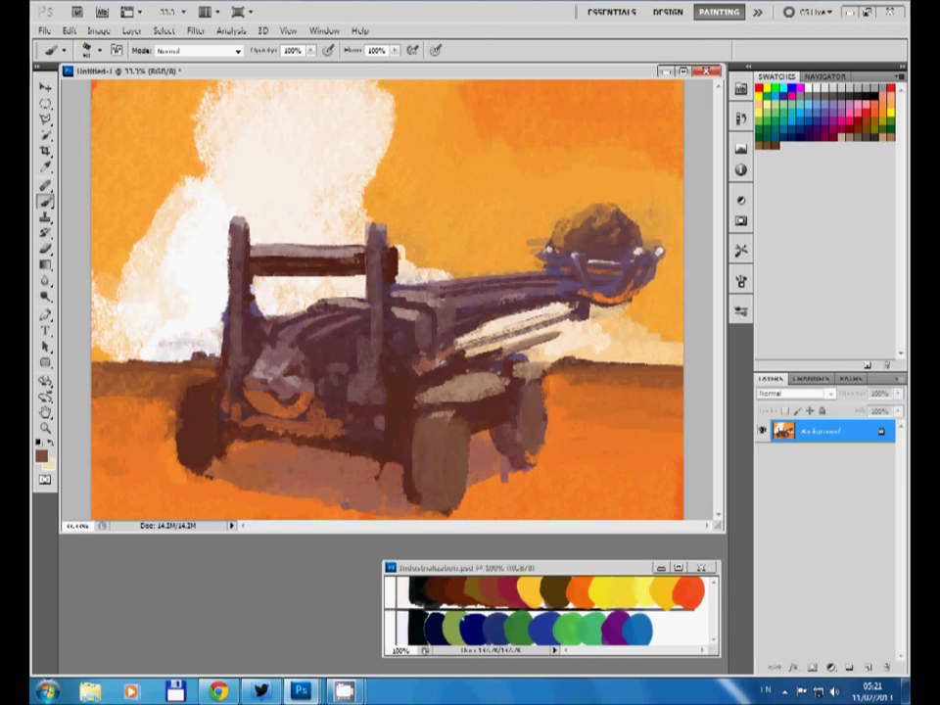
left_click_drag(193, 389, 195, 484)
left_click_drag(455, 421, 455, 499)
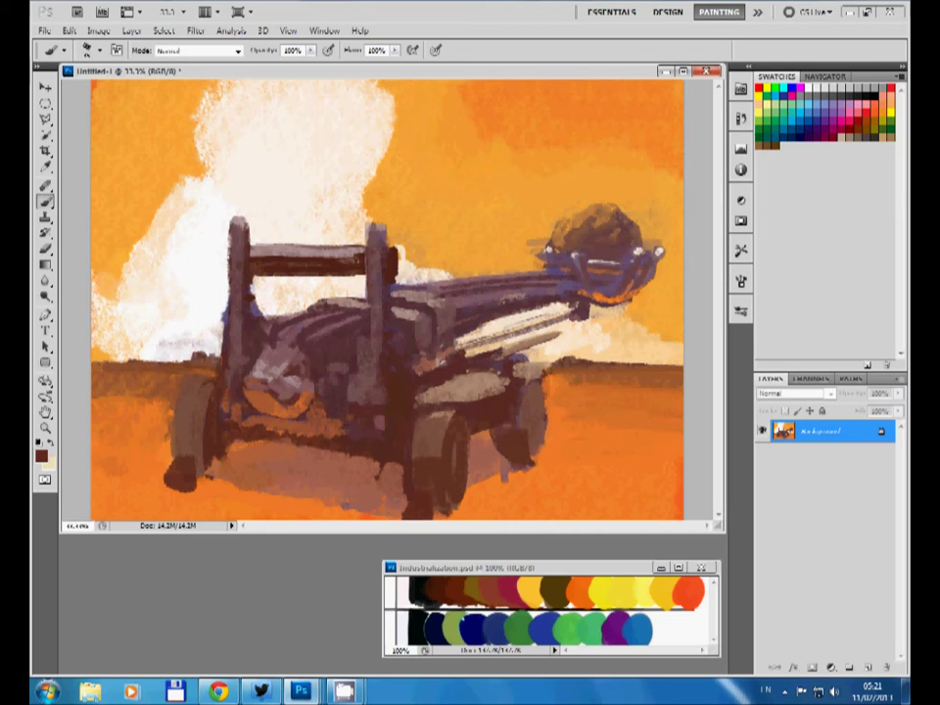
left_click_drag(536, 391, 536, 458)
Step: Paint a dark rim and lighter base on the left wheel, and a beige highlight on the front-right wheel
left_click(342, 360, "alt")
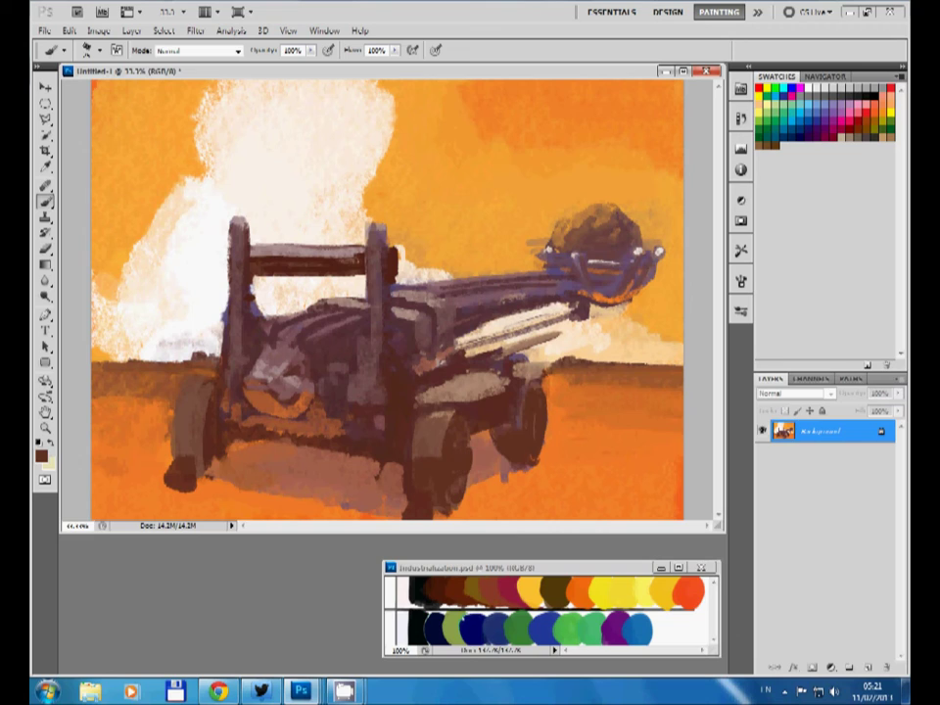
left_click(345, 335, "alt")
left_click(406, 317, "alt")
mouse_move(172, 413)
left_mouse_down()
mouse_move(168, 433)
mouse_move(279, 441)
left_mouse_up()
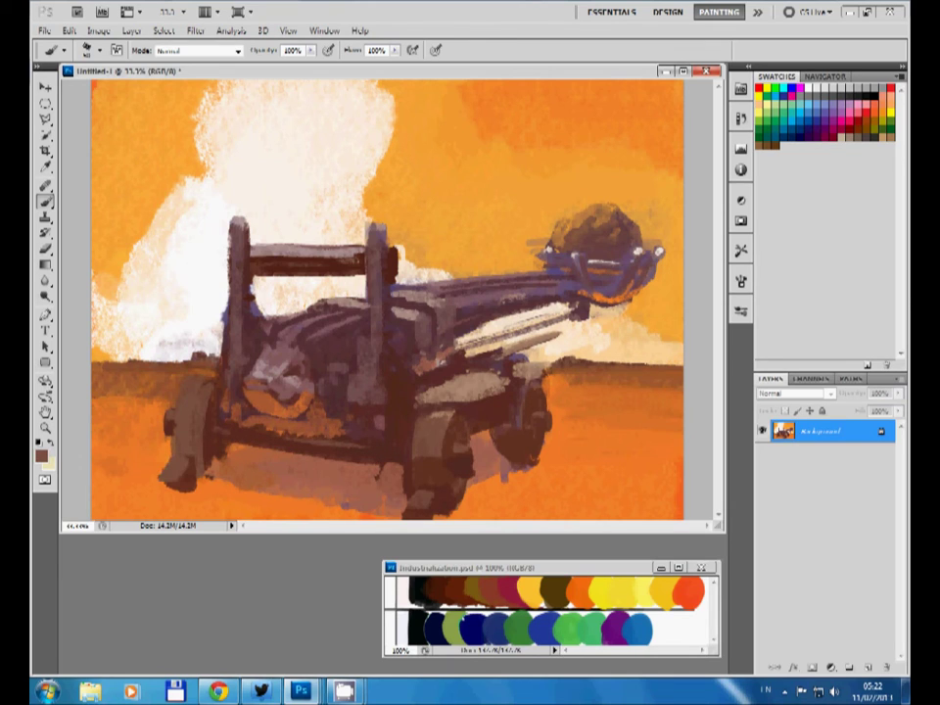
left_click_drag(159, 477, 186, 464)
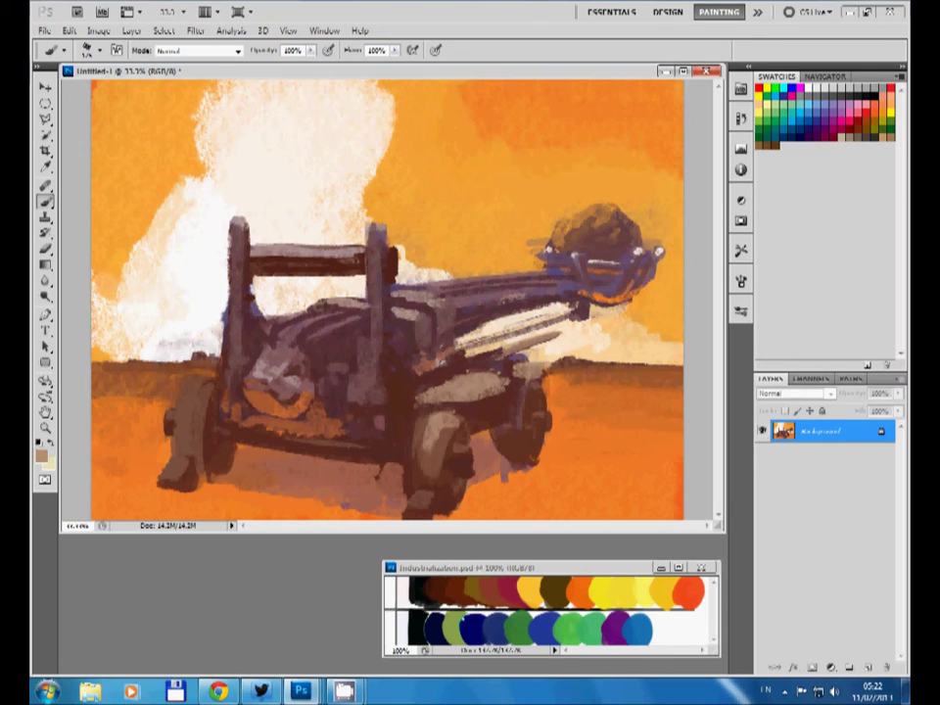
mouse_move(445, 421)
left_mouse_down()
mouse_move(448, 458)
mouse_move(466, 431)
left_mouse_up()
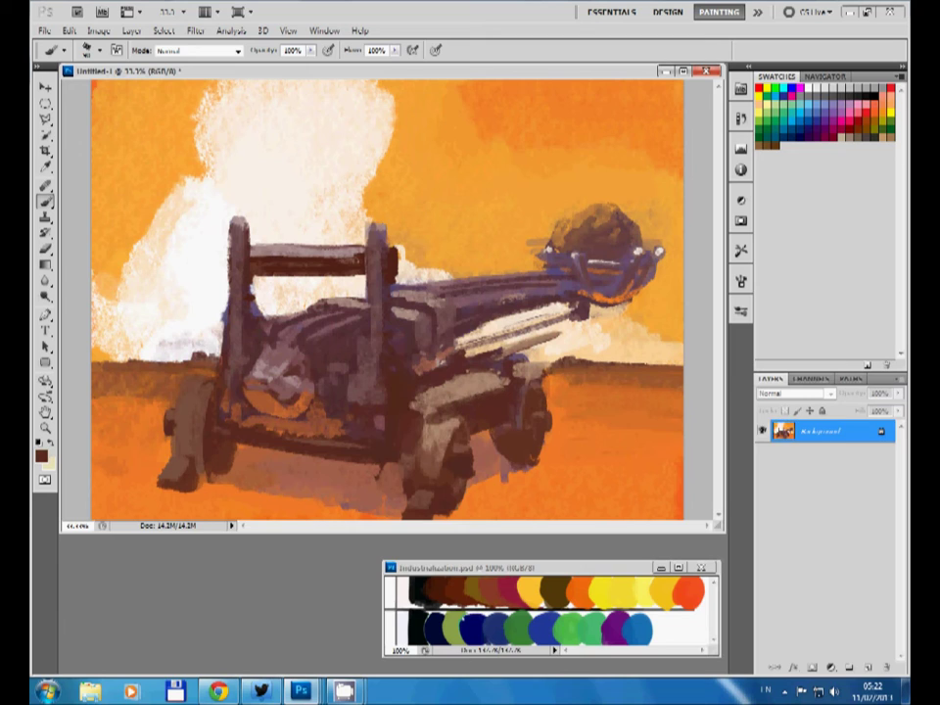
left_click_drag(323, 337, 318, 354)
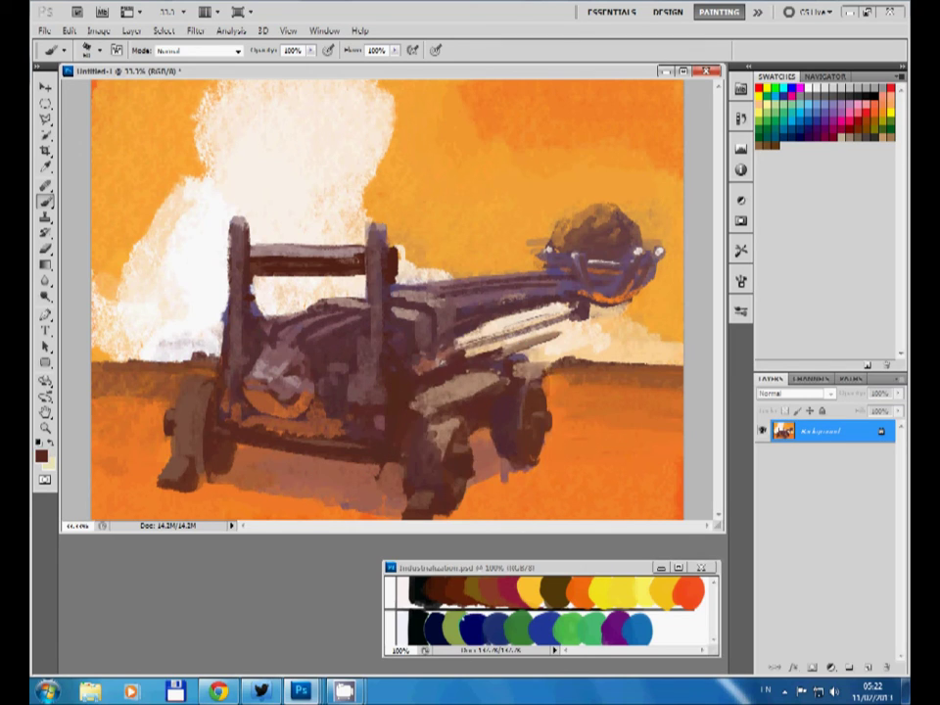
Step: Add dark purple strokes along the body top and beside the right front wheel
left_click_drag(345, 300, 399, 276)
left_click_drag(518, 340, 521, 362)
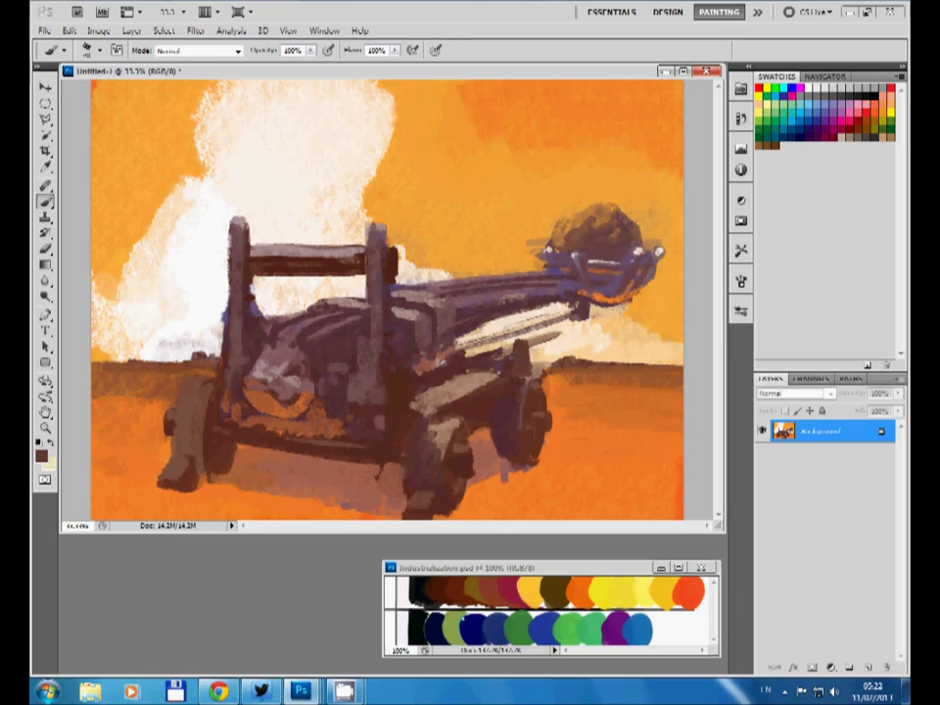
left_click(548, 311, "alt")
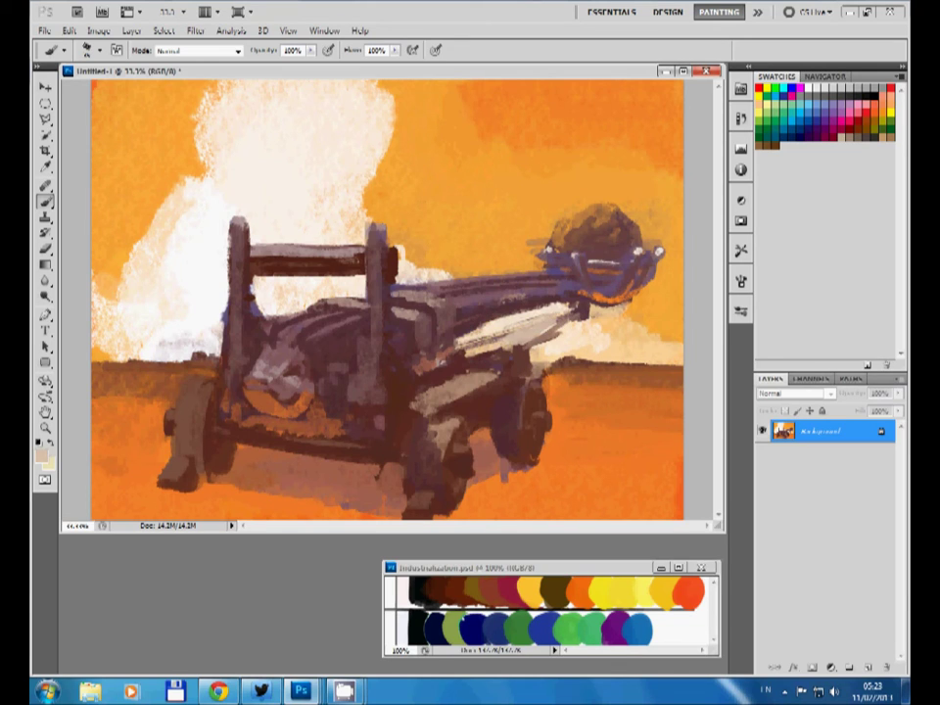
left_click(413, 247, "alt")
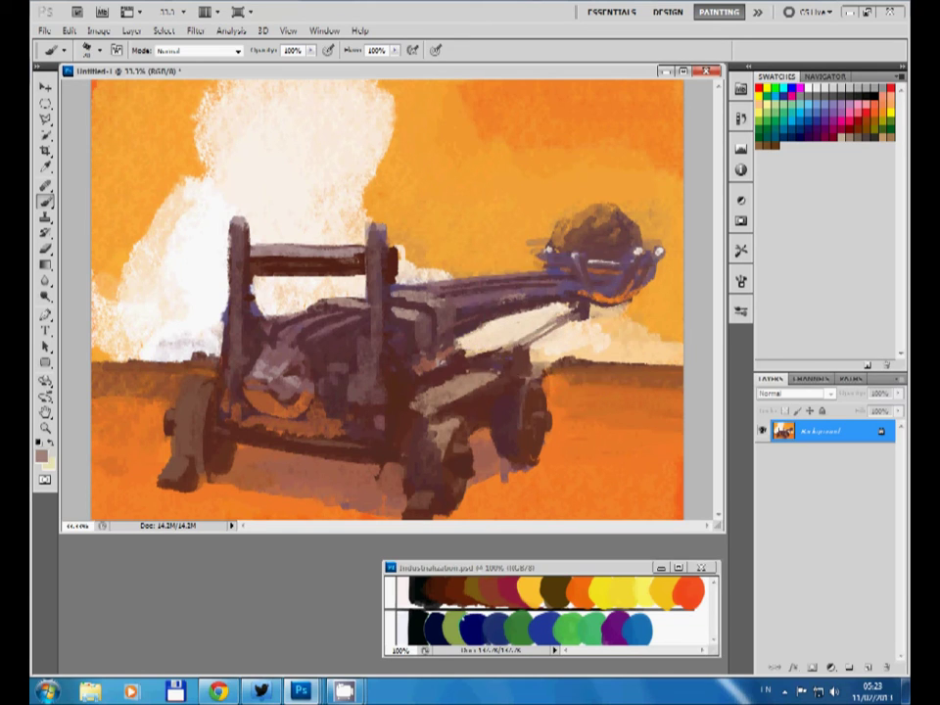
left_click(417, 239, "alt")
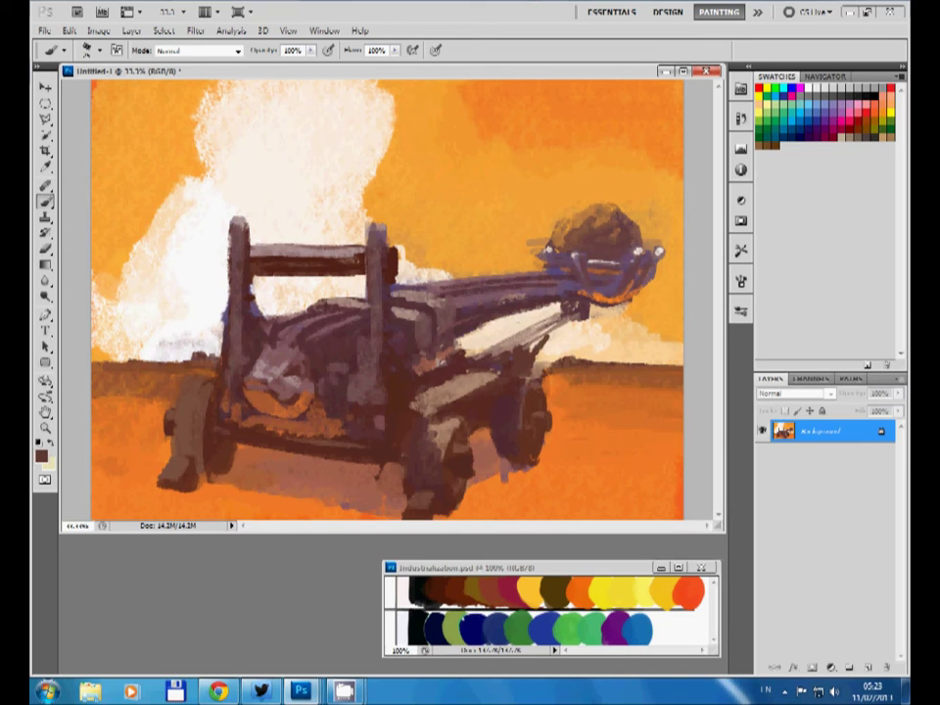
Step: Paint light beige highlights along the boom's top edge and the upper body
left_click(525, 387, "alt")
left_click(522, 351, "alt")
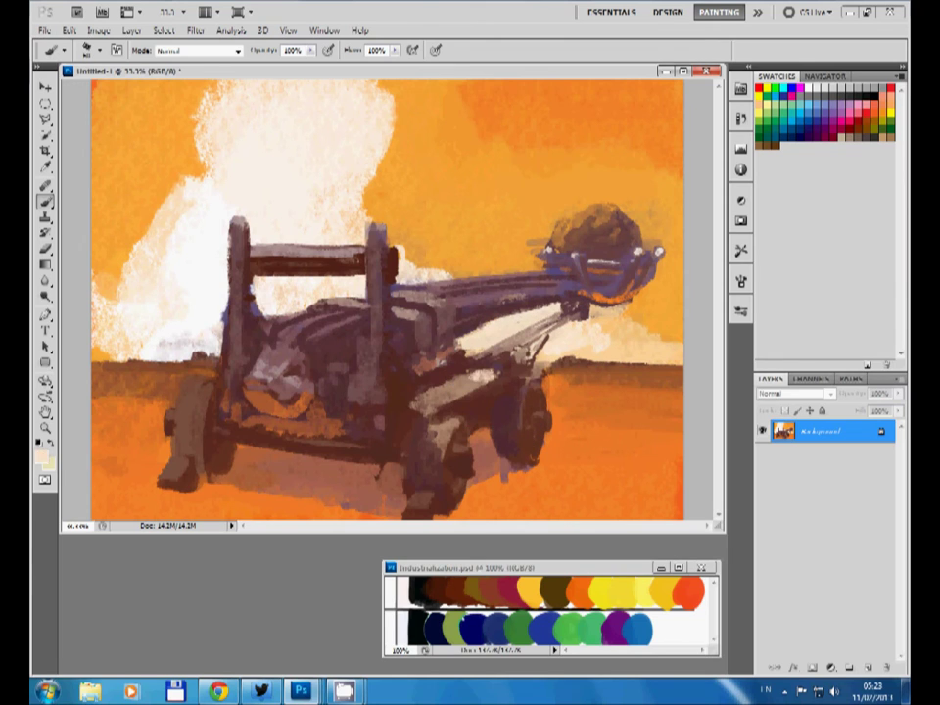
left_click_drag(445, 292, 553, 266)
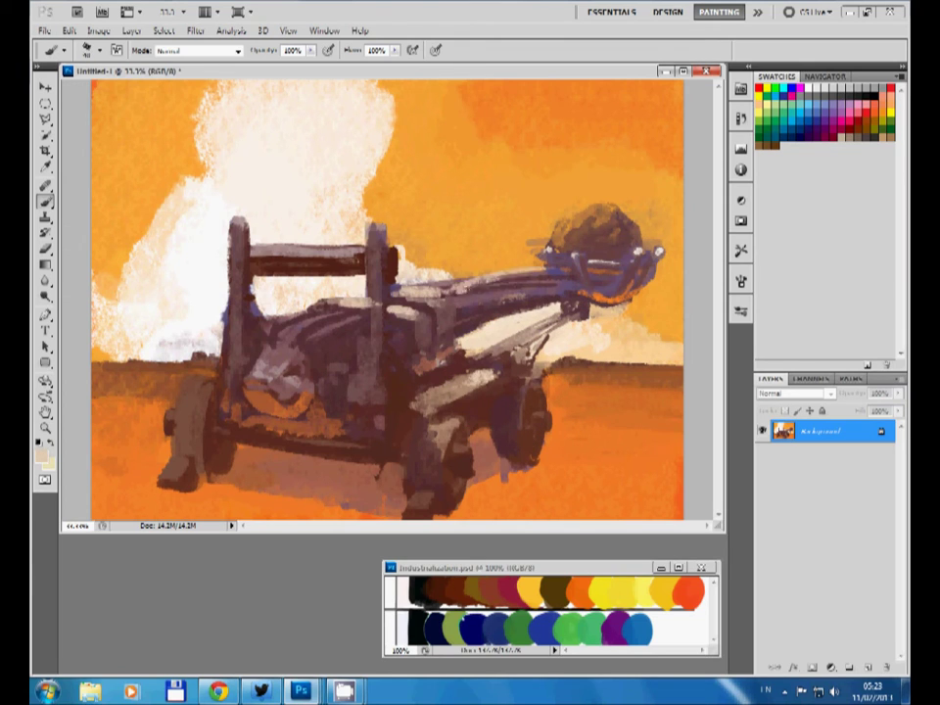
left_click_drag(465, 299, 558, 280)
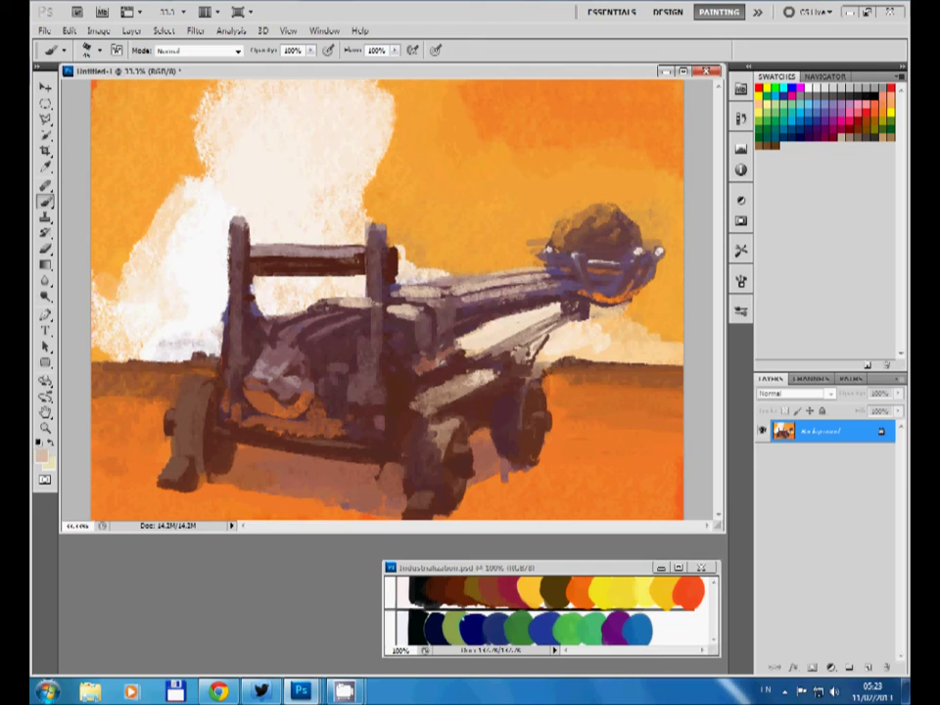
left_click_drag(320, 338, 355, 317)
Step: Add light highlights to the upper crossbar and the right, left and middle wheels
left_click_drag(256, 251, 333, 248)
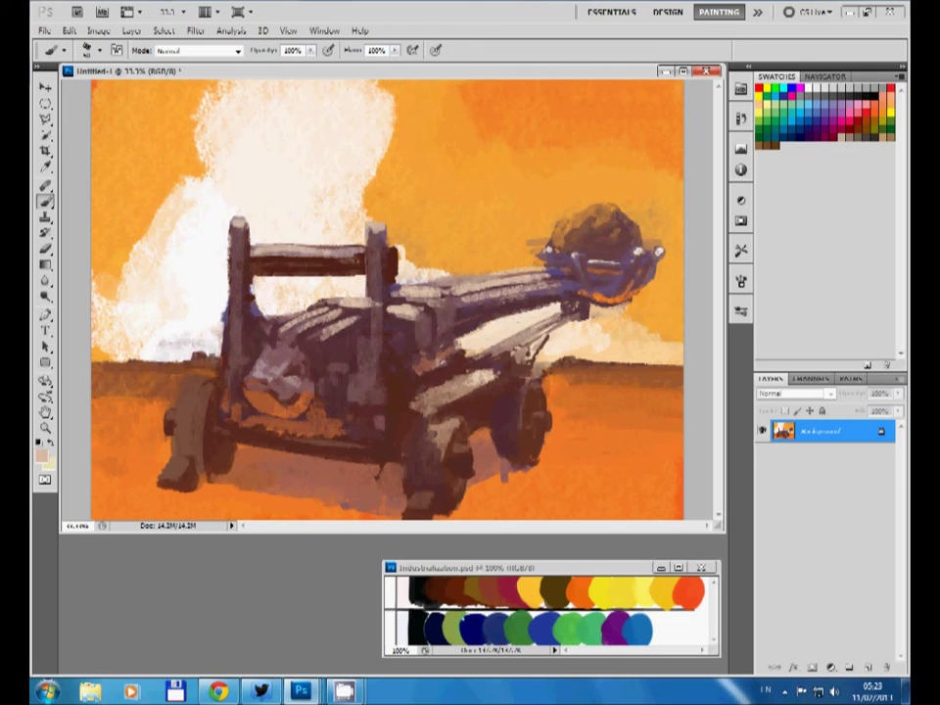
left_click_drag(501, 409, 519, 376)
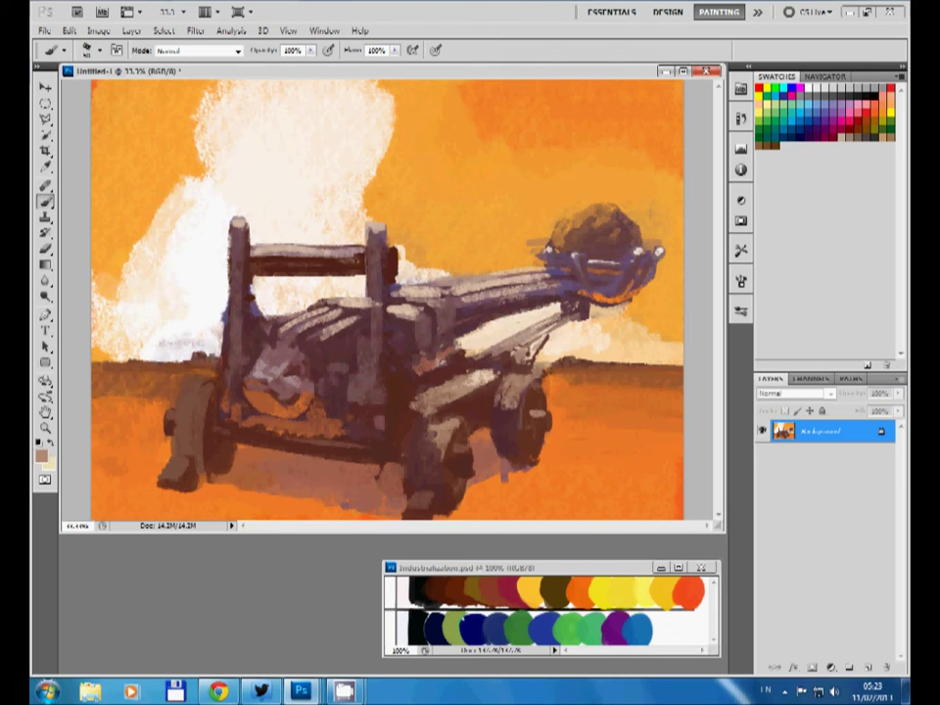
left_click_drag(207, 376, 182, 412)
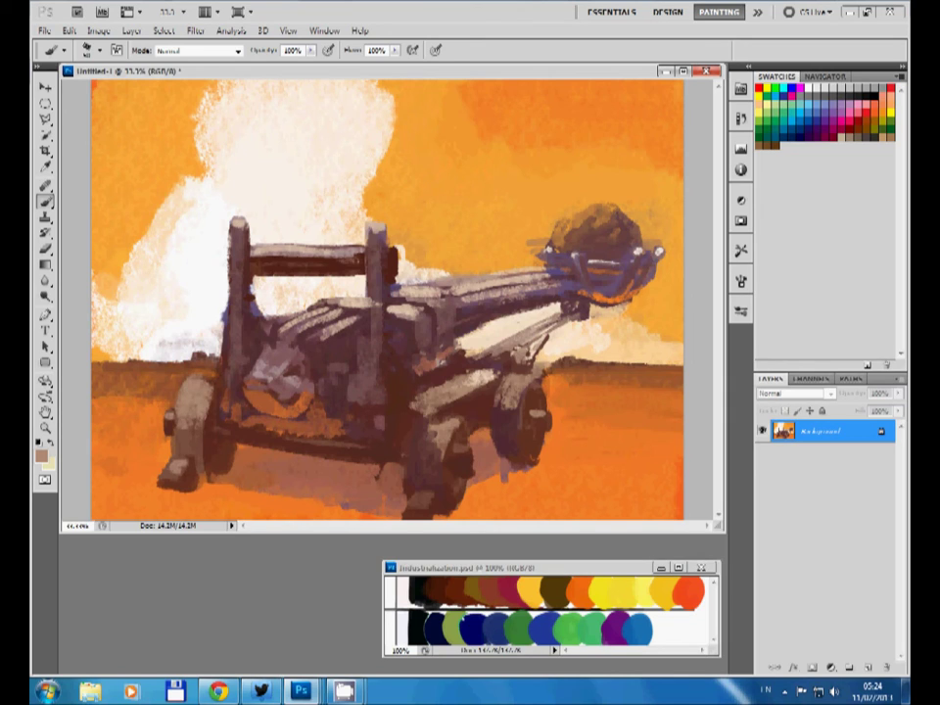
mouse_move(434, 427)
left_mouse_down()
mouse_move(423, 448)
mouse_move(452, 416)
left_mouse_up()
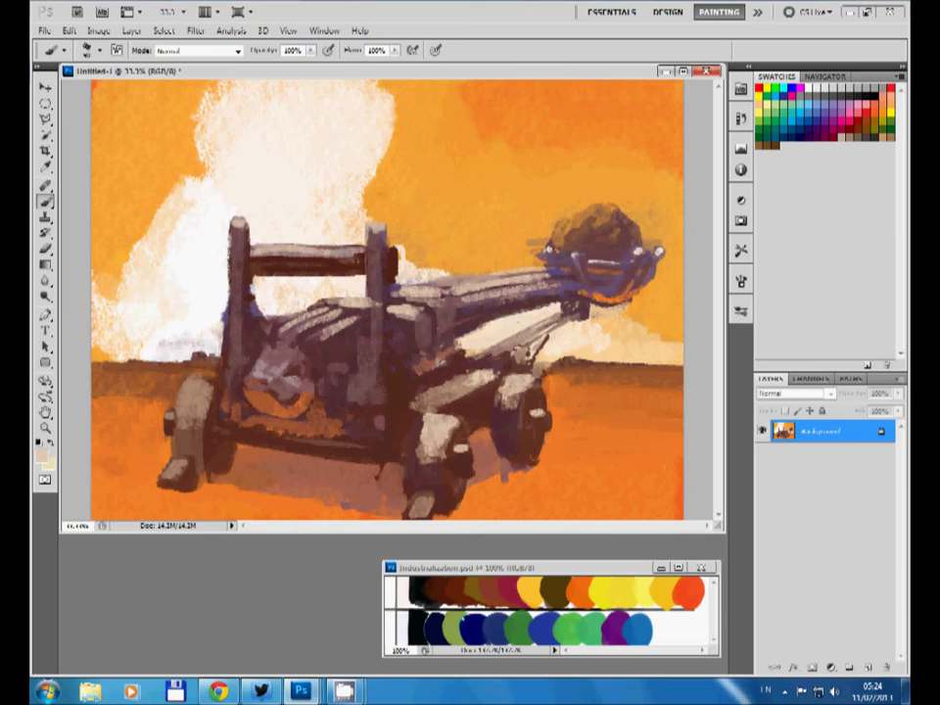
Step: Brighten the smoke's left edge and brush light greyish-pink highlights over the front wheel
left_click_drag(142, 304, 128, 353)
left_click(226, 291, "alt")
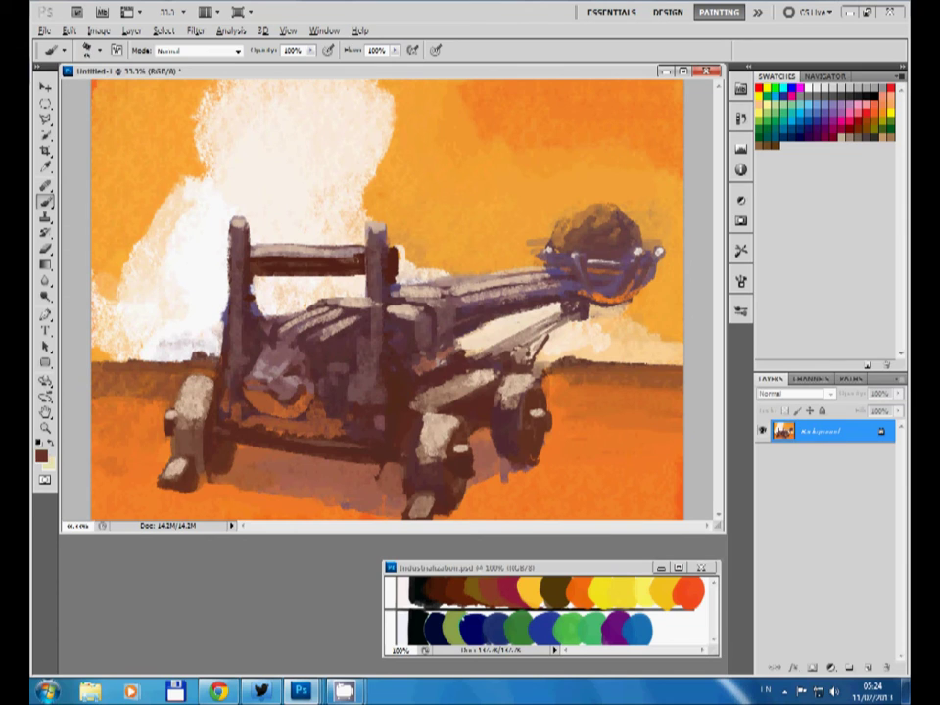
left_click(264, 358, "alt")
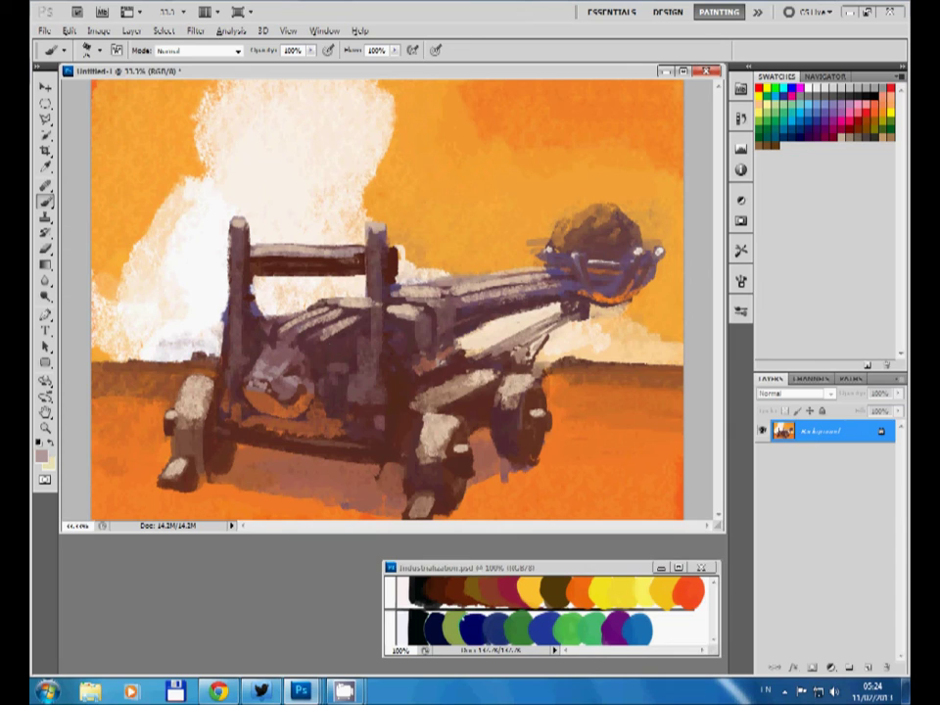
left_click(207, 302, "alt")
left_click(200, 294, "alt")
left_click(305, 340, "alt")
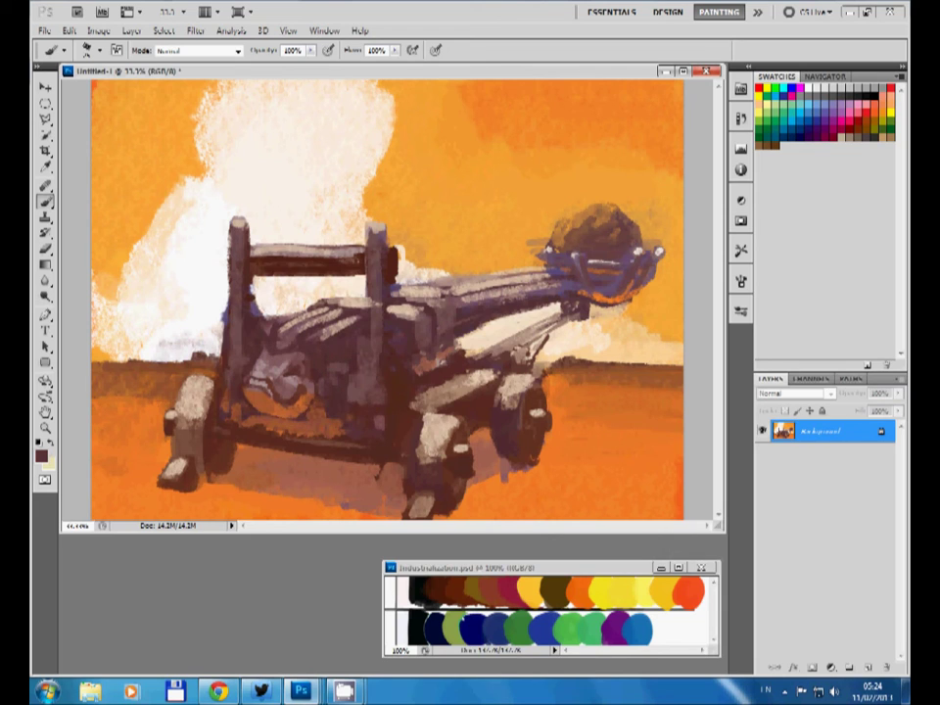
left_click(286, 357, "alt")
left_click_drag(419, 419, 421, 456)
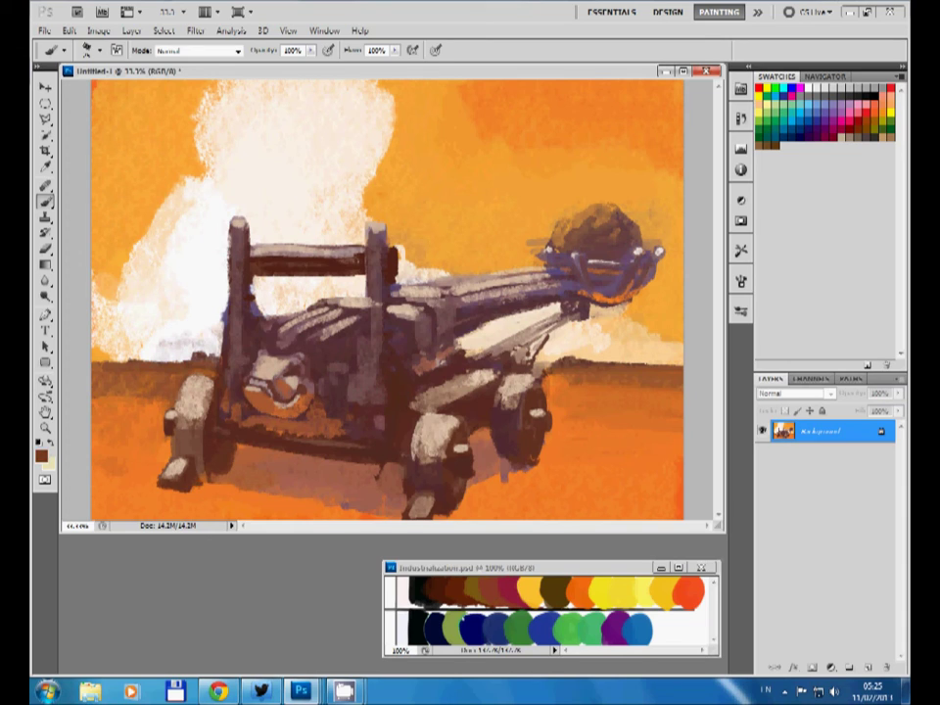
Step: Dab a lighter greyish brown onto the machine's body
left_click(137, 363, "alt")
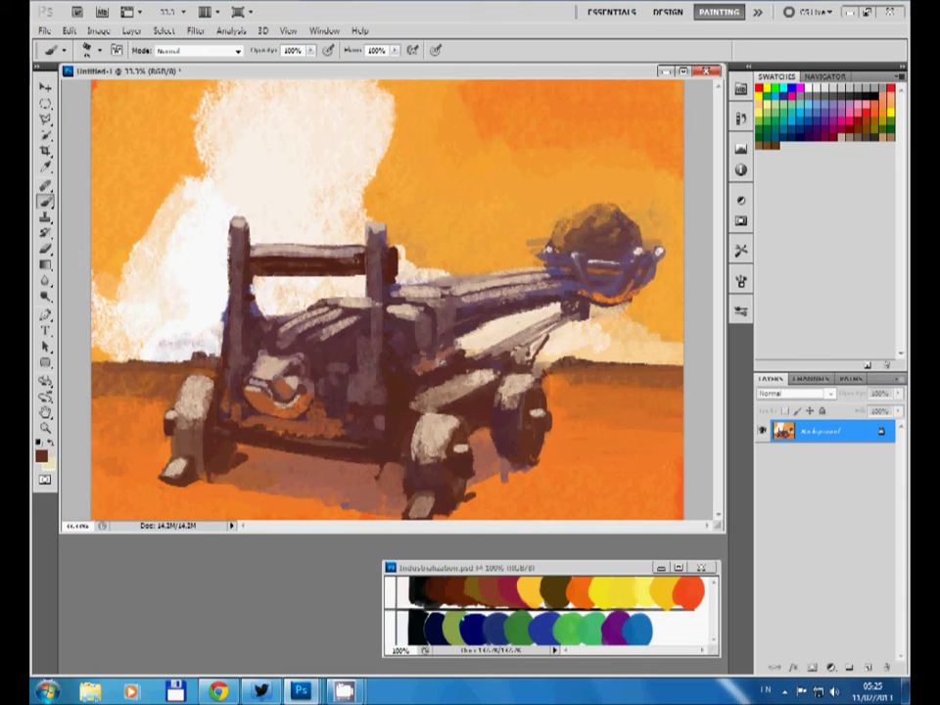
left_click(307, 384, "alt")
left_click_drag(308, 384, 319, 381)
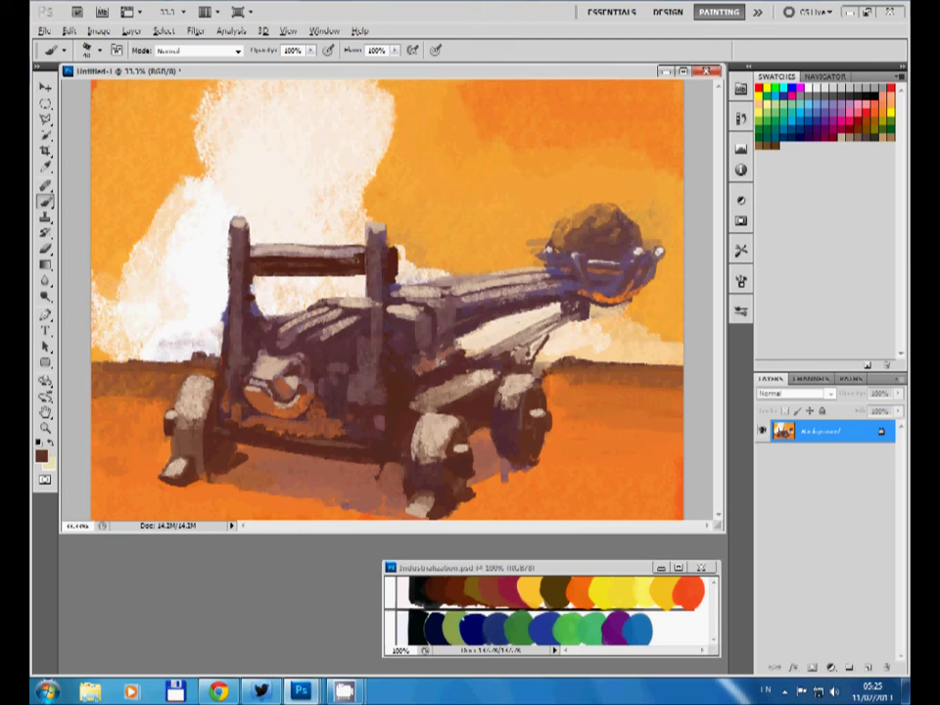
Step: Shade the front-right wheel dark brown and purple, and repaint the shadow beneath reddish brown
mouse_move(501, 441)
left_mouse_down()
mouse_move(509, 468)
mouse_move(562, 455)
left_mouse_up()
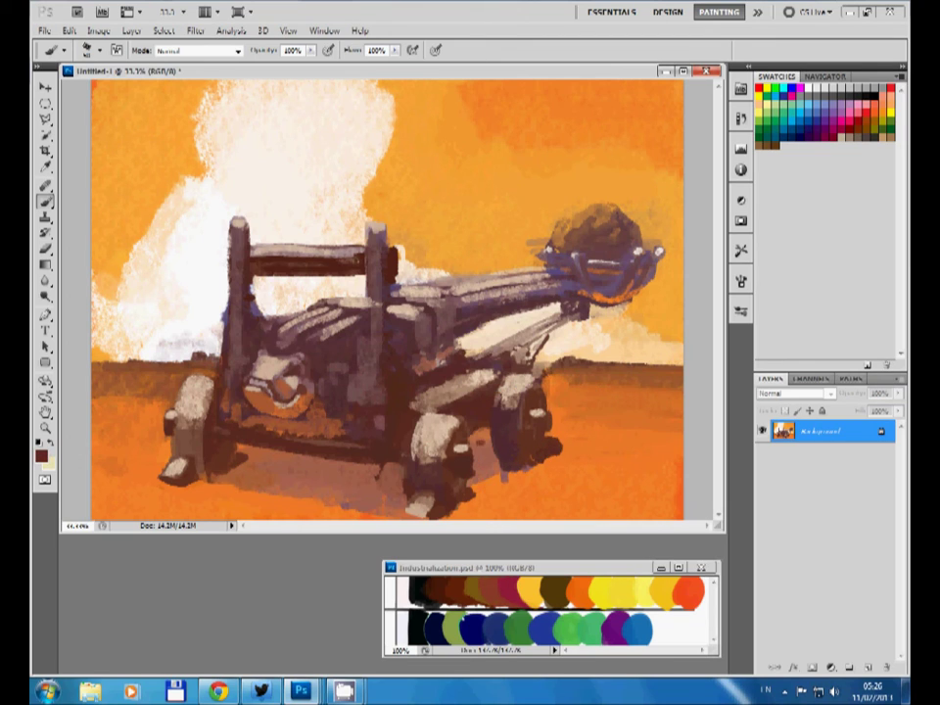
left_click_drag(465, 450, 494, 440)
left_click_drag(186, 469, 411, 489)
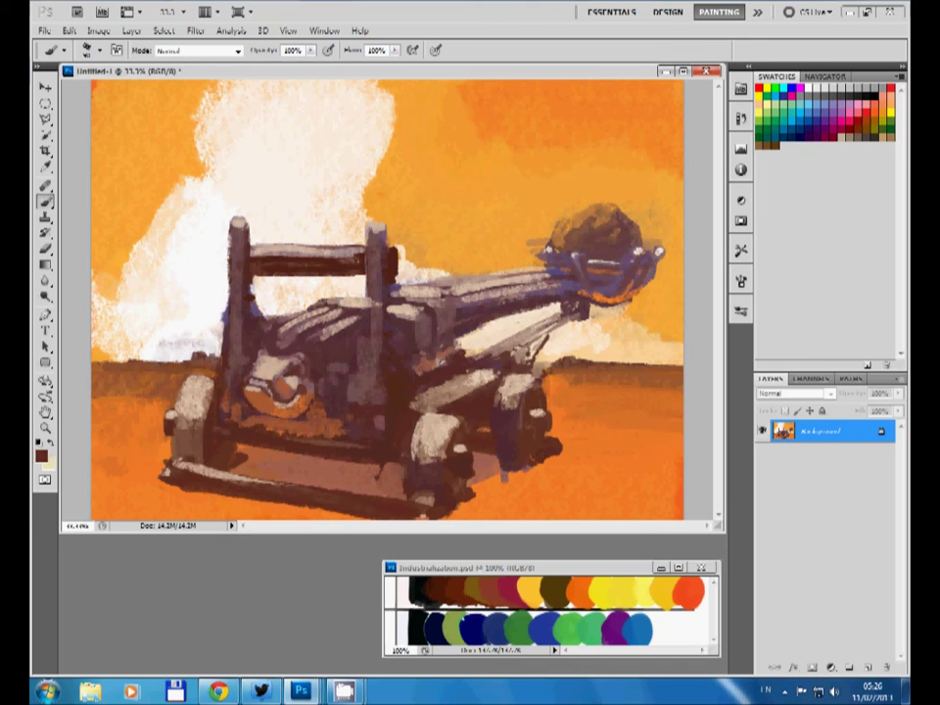
Step: Paint a light beige beam along the bottom front with dark brown shadow beneath it
left_click_drag(166, 475, 390, 479)
left_click_drag(284, 488, 364, 498)
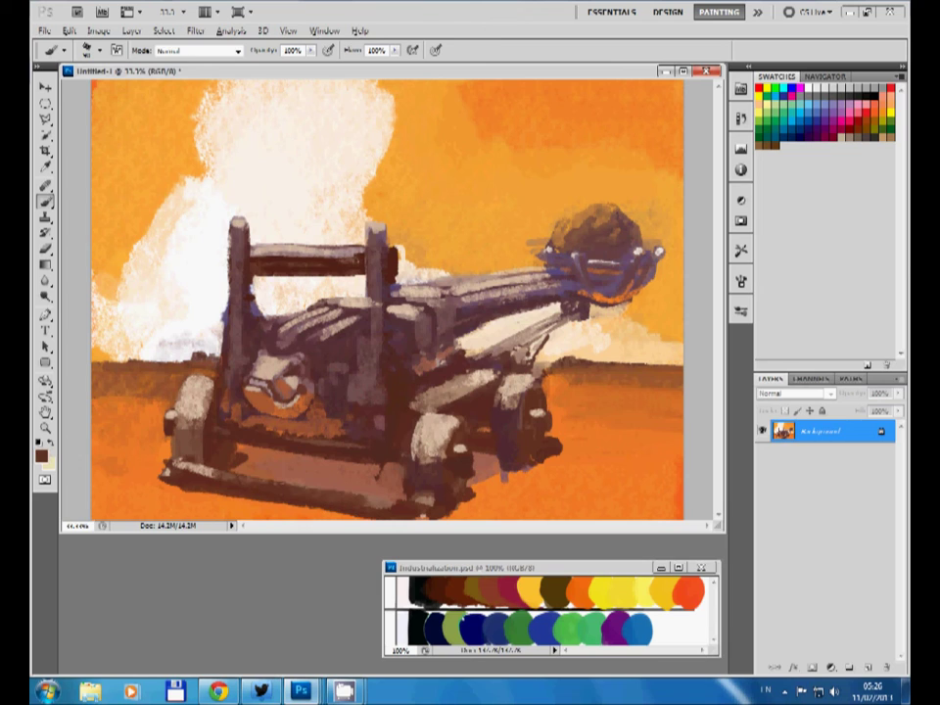
left_click_drag(176, 485, 367, 507)
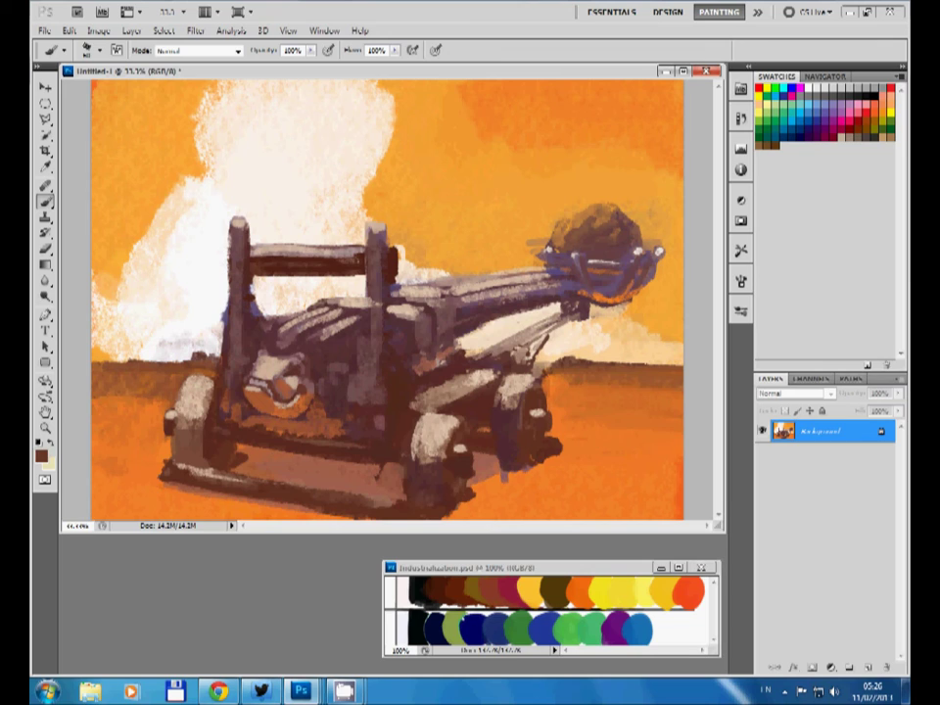
Step: Add a light grey stroke below the grille, then pick up dark reddish brown
left_click(304, 364, "alt")
left_click(343, 357, "alt")
left_click(407, 320, "alt")
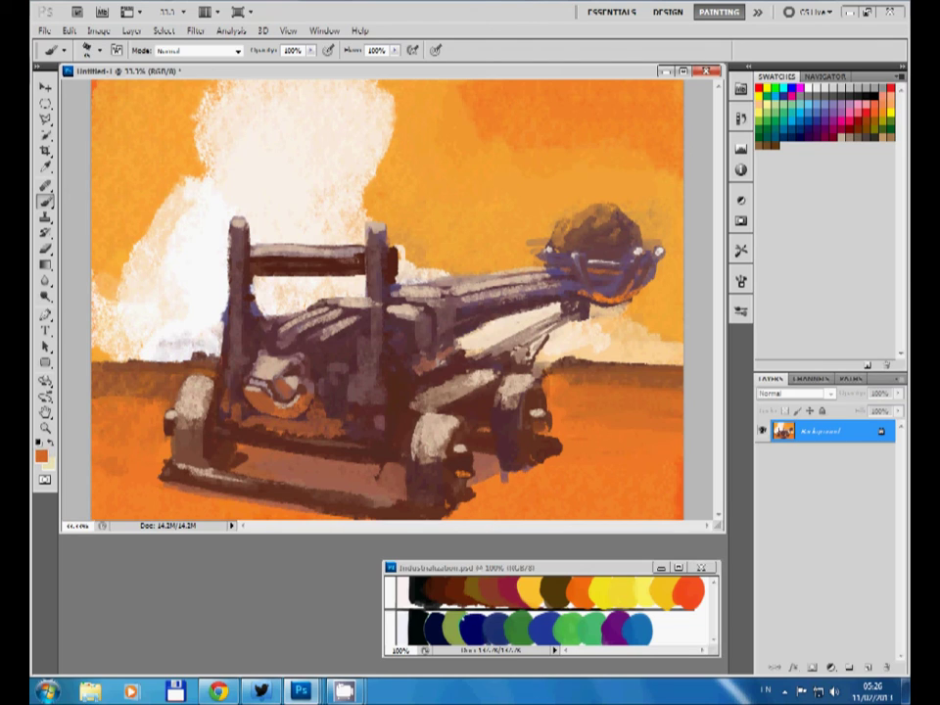
left_click(344, 350, "alt")
left_click(189, 427, "alt")
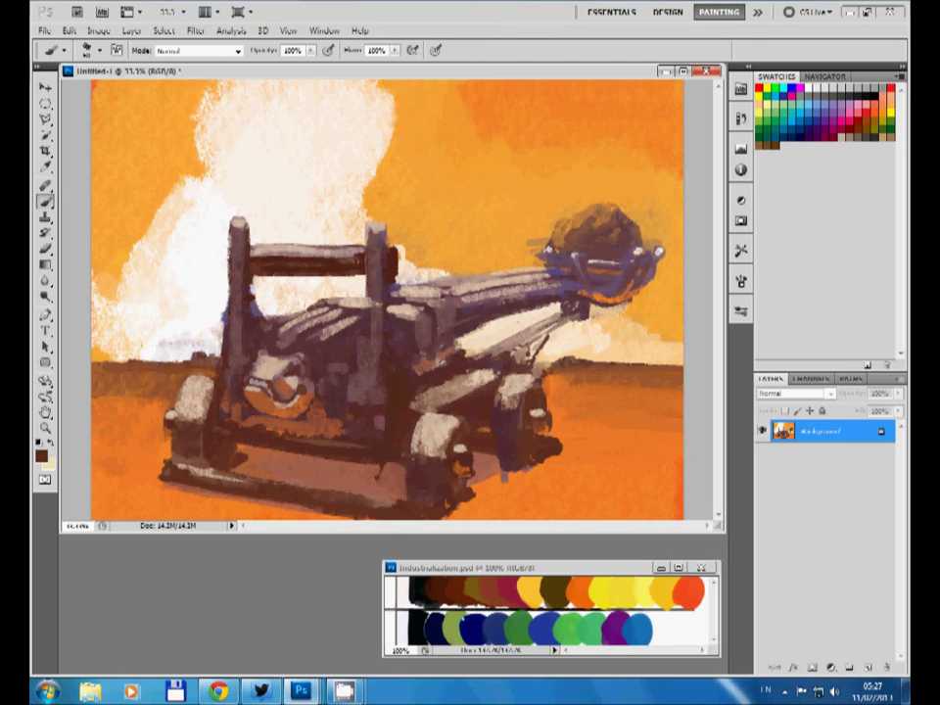
left_click_drag(256, 426, 323, 428)
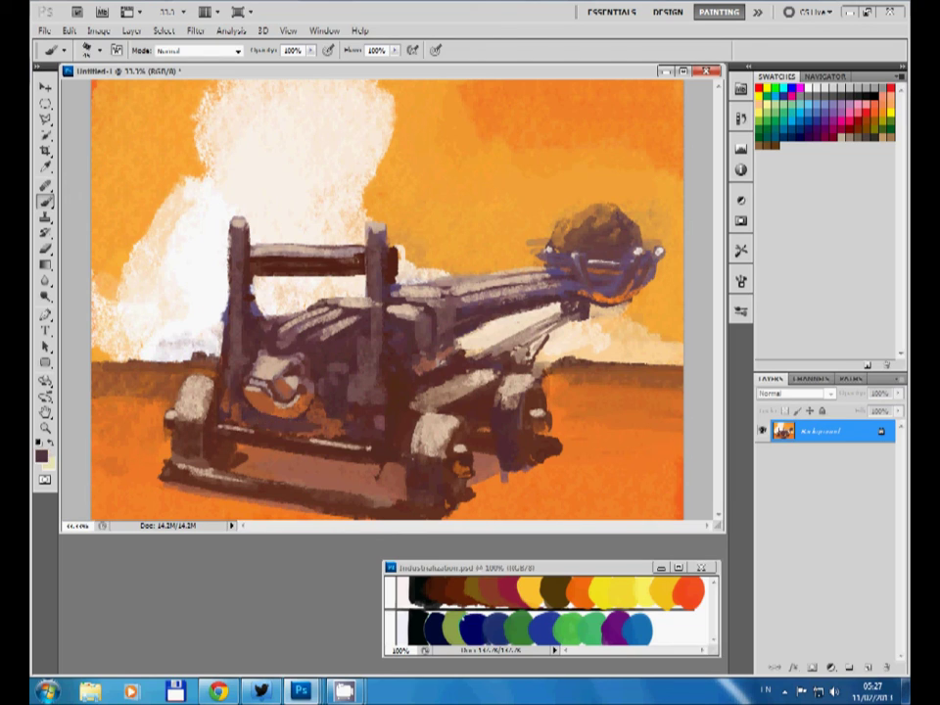
left_click(279, 411, "alt")
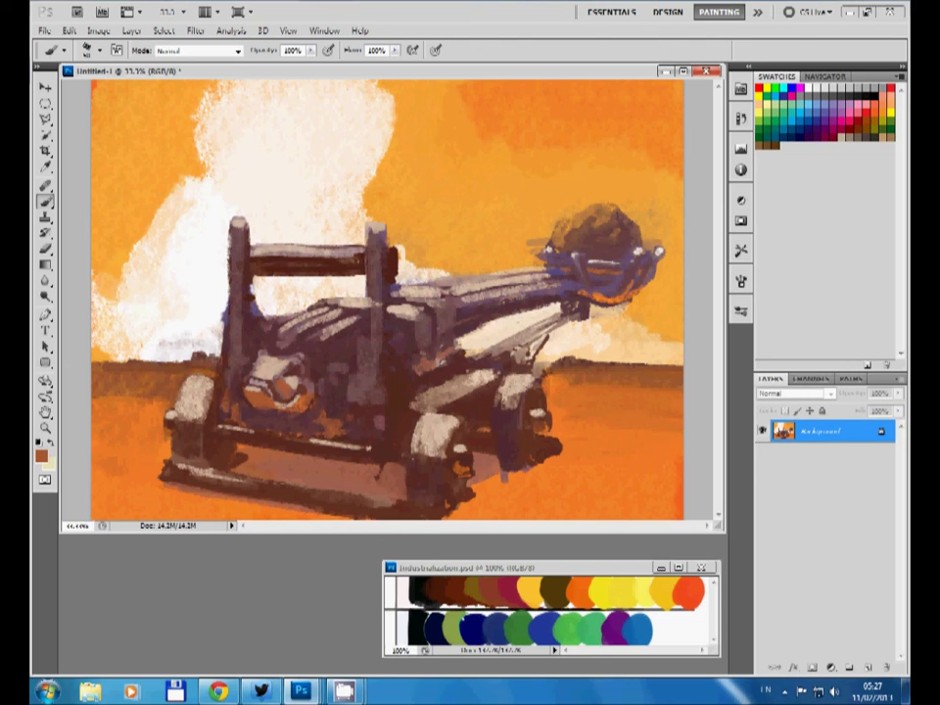
left_click(247, 320, "alt")
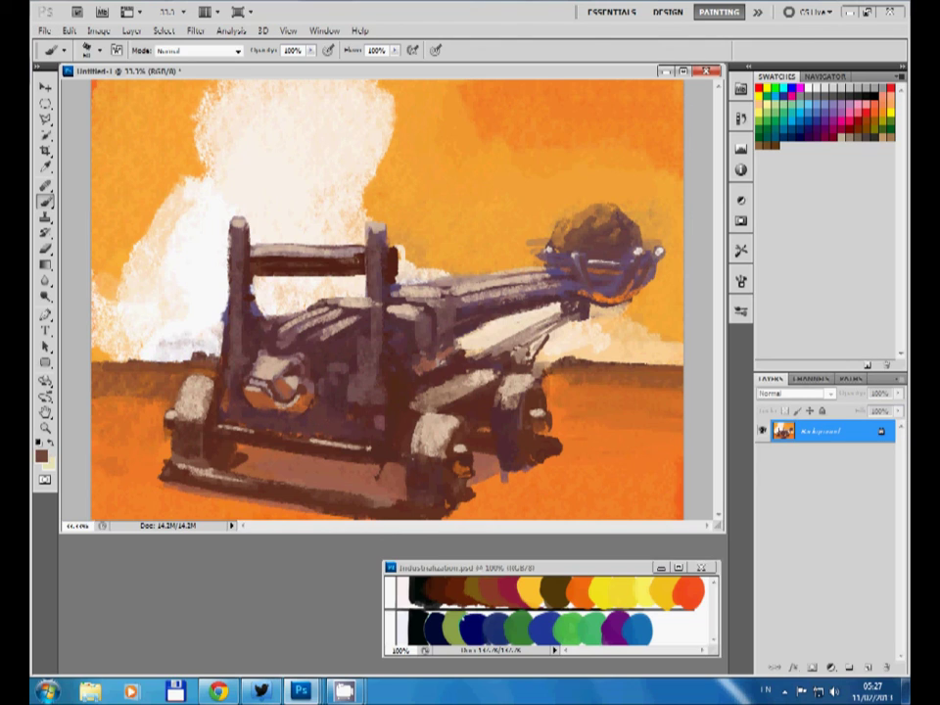
left_click(173, 354, "alt")
left_click(215, 335, "alt")
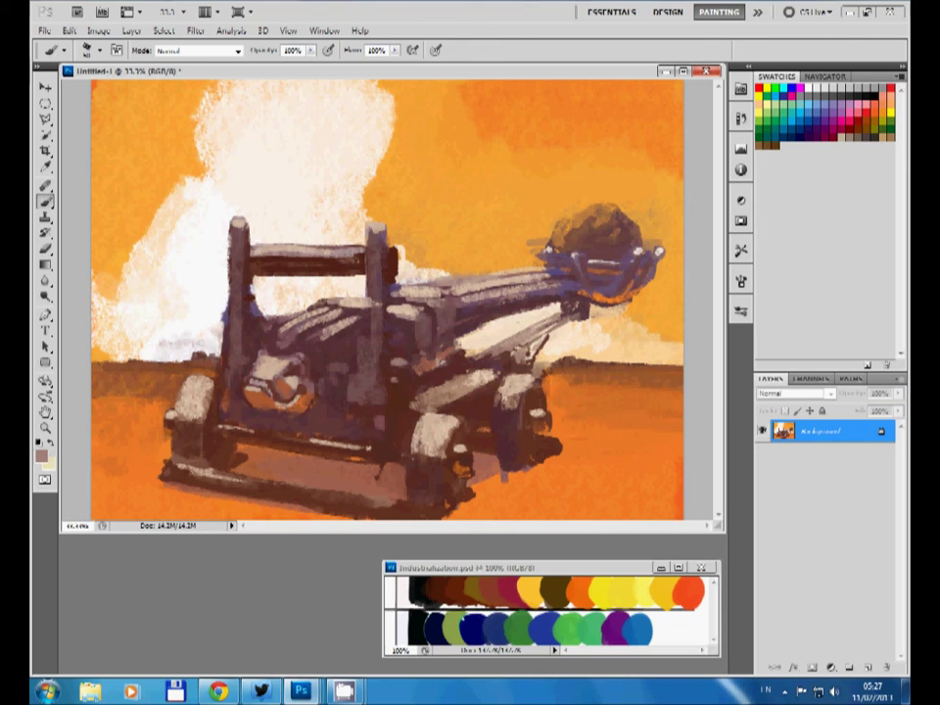
Step: Dab greyish-pink, orange, cream and dark brown detail strokes on the central body
left_click(295, 272, "alt")
left_click(307, 285, "alt")
left_click(460, 196, "alt")
left_click(305, 277, "alt")
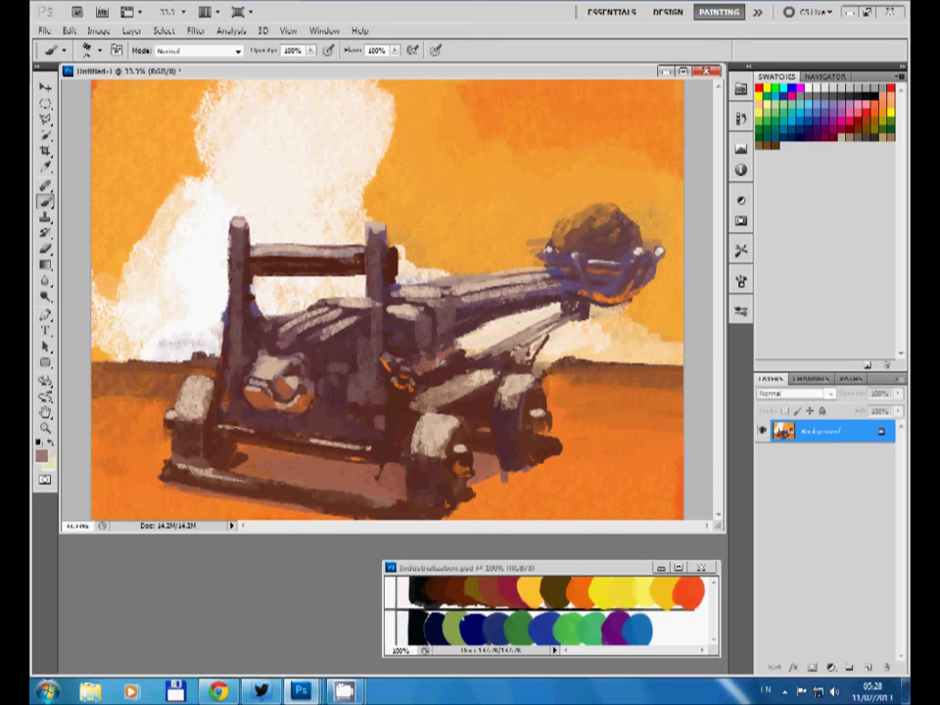
left_click(308, 286, "alt")
left_click(291, 264, "alt")
left_click(311, 286, "alt")
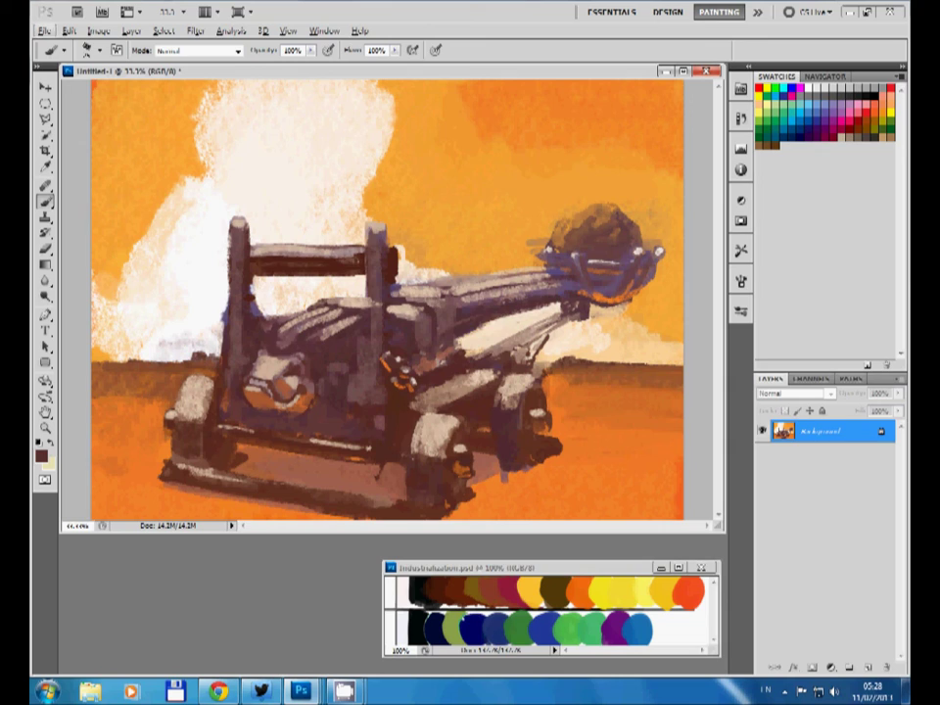
left_click(295, 274, "alt")
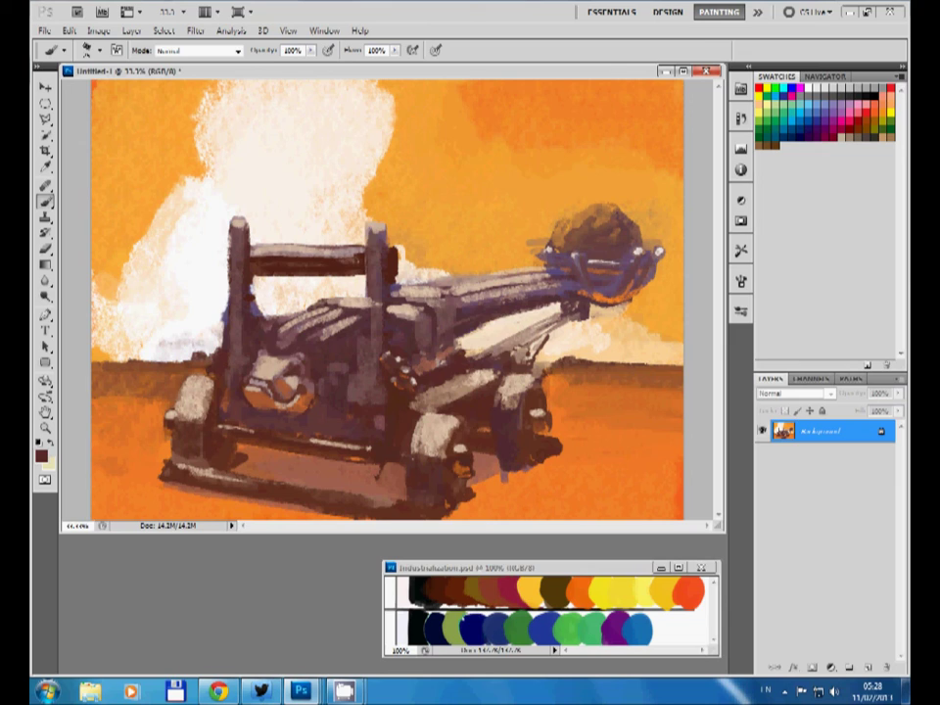
Step: Add cream, orange, dark brown and maroon detail strokes on the machine's left front
left_click(157, 278, "alt")
left_click(203, 284, "alt")
left_click(217, 283, "alt")
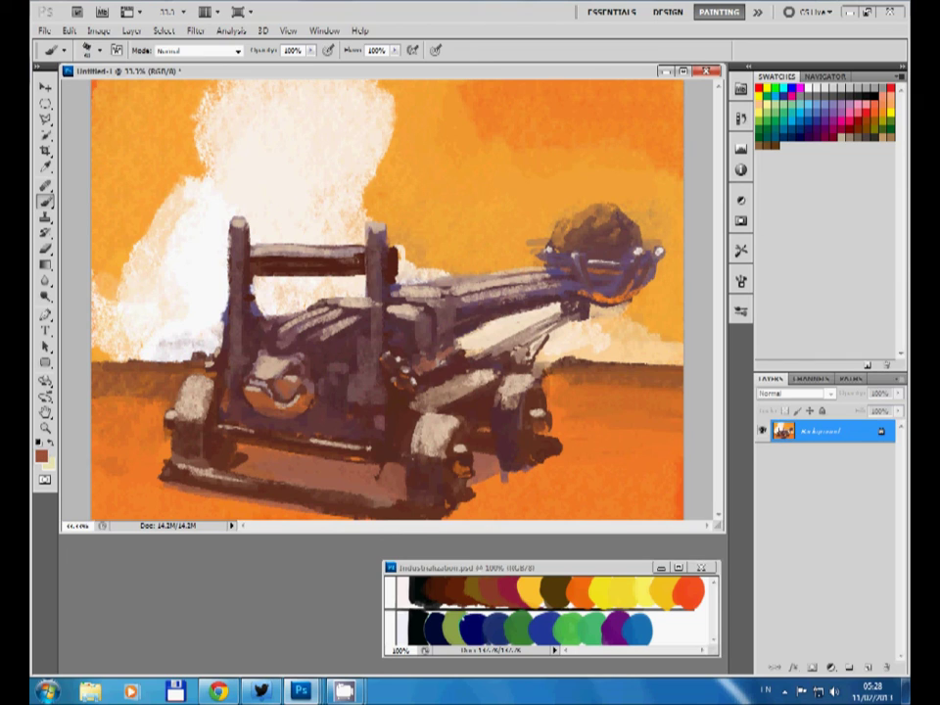
left_click(196, 286, "alt")
left_click(195, 289, "alt")
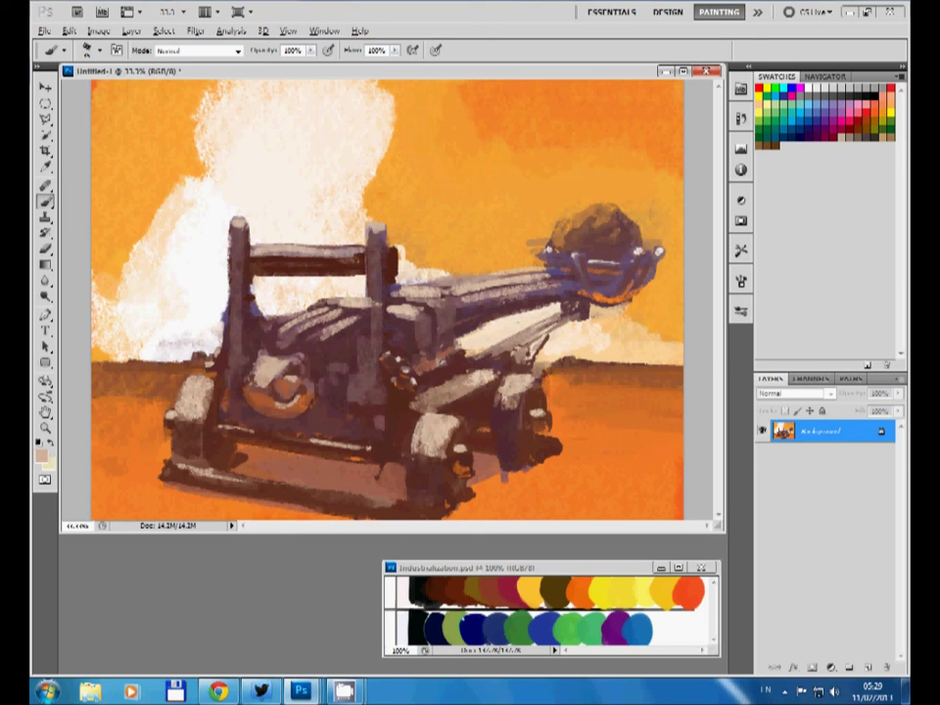
left_click(193, 289, "alt")
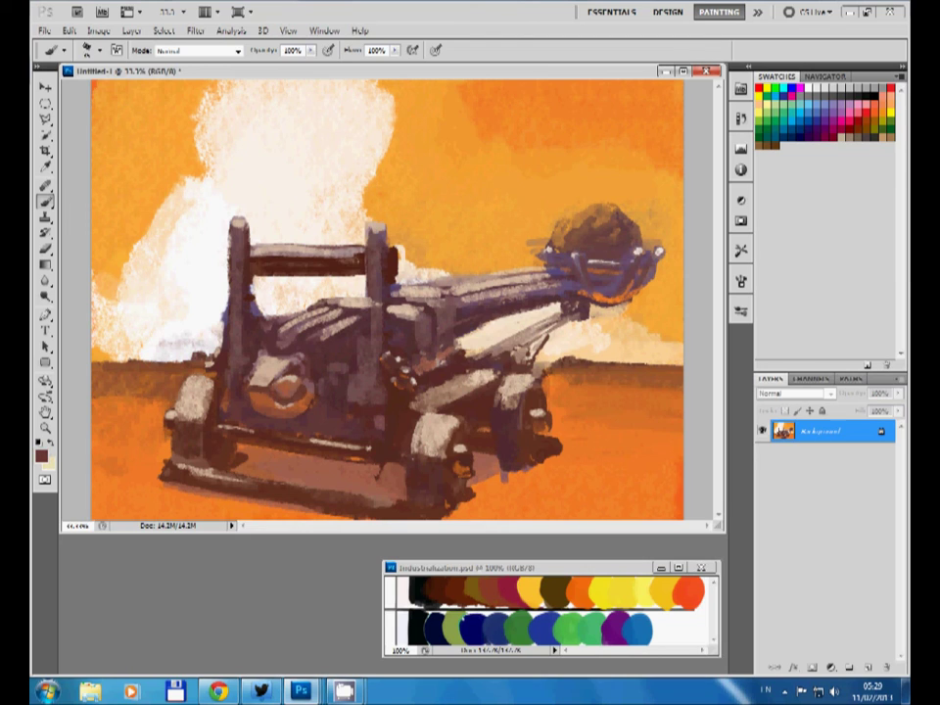
left_click(209, 303, "alt")
left_click(220, 293, "alt")
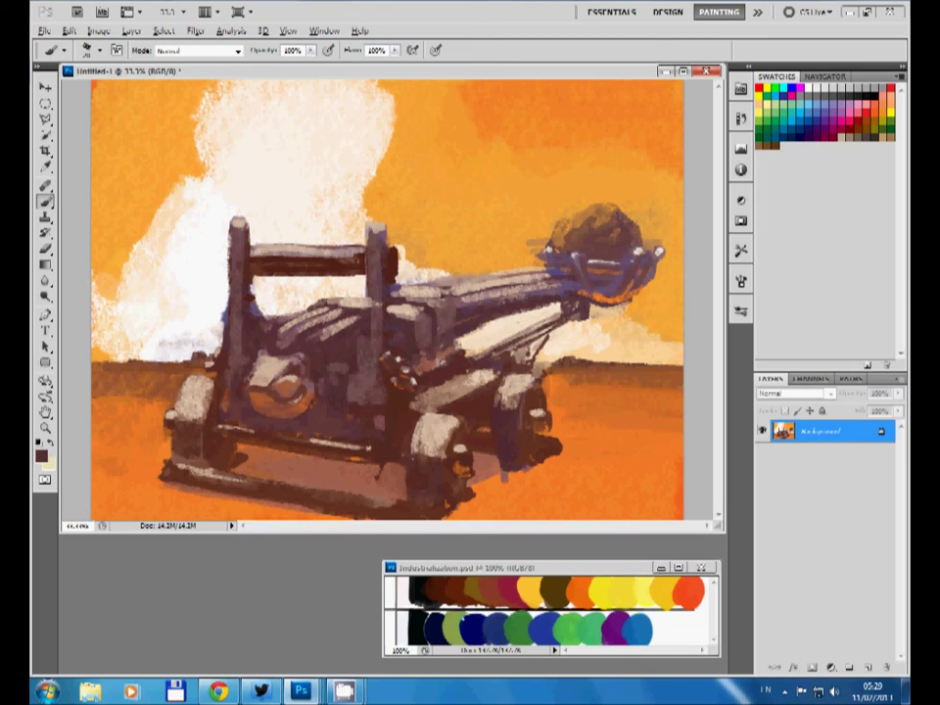
Step: Paint a solid dark brown rounded barrel shape right of the machine
left_click(411, 324, "alt")
mouse_move(589, 413)
left_mouse_down()
mouse_move(634, 474)
mouse_move(642, 408)
mouse_move(640, 474)
mouse_move(630, 411)
mouse_move(609, 472)
left_mouse_up()
mouse_move(617, 415)
left_mouse_down()
mouse_move(627, 475)
mouse_move(644, 476)
left_mouse_up()
left_click_drag(650, 416, 650, 474)
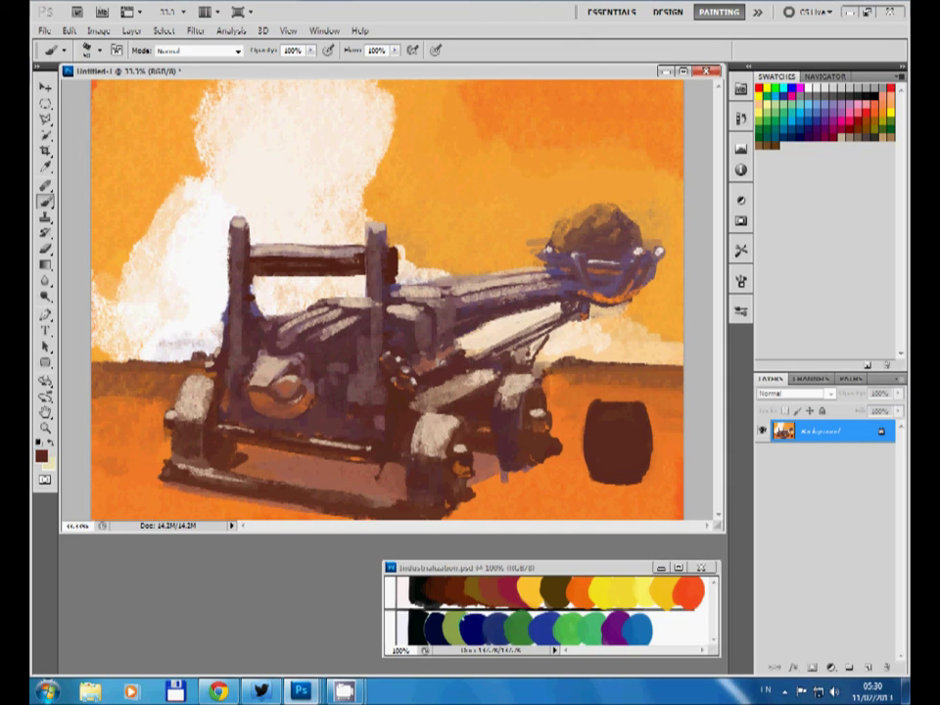
Step: Add light hoop bands and dark vertical staves to the barrel
mouse_move(588, 407)
left_mouse_down()
mouse_move(644, 407)
mouse_move(648, 428)
left_mouse_up()
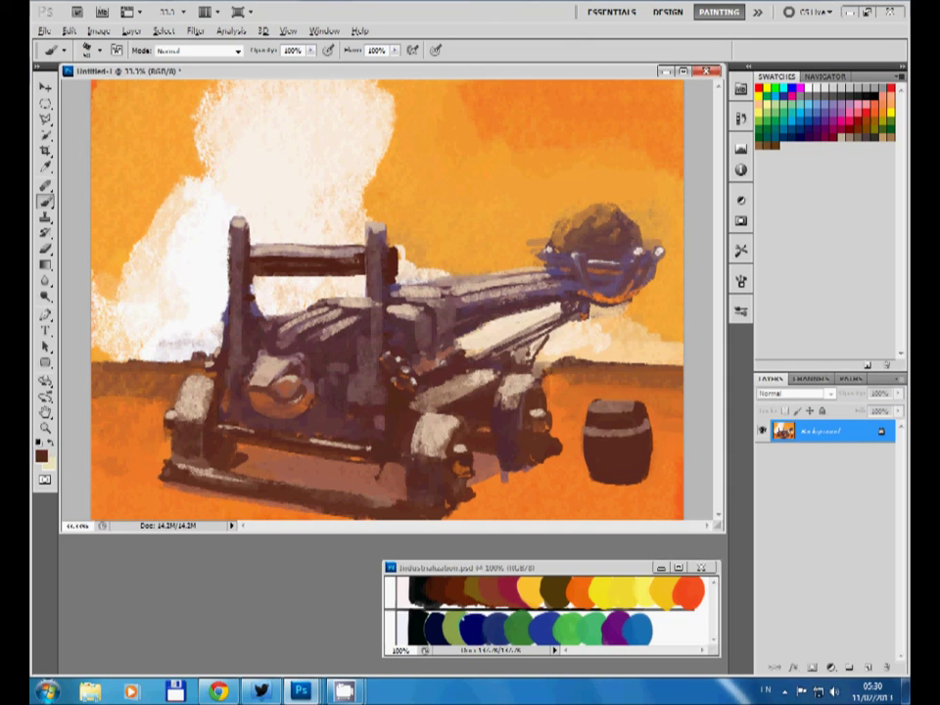
left_click_drag(587, 449, 648, 449)
left_click(617, 465, "alt")
mouse_move(599, 401)
left_mouse_down()
mouse_move(599, 478)
mouse_move(619, 479)
left_mouse_up()
mouse_move(638, 402)
left_mouse_down()
mouse_move(638, 478)
mouse_move(650, 464)
left_mouse_up()
Step: Refine the barrel's bands and stave marks with light and dark strokes
left_click(646, 494, "alt")
left_click(617, 442, "alt")
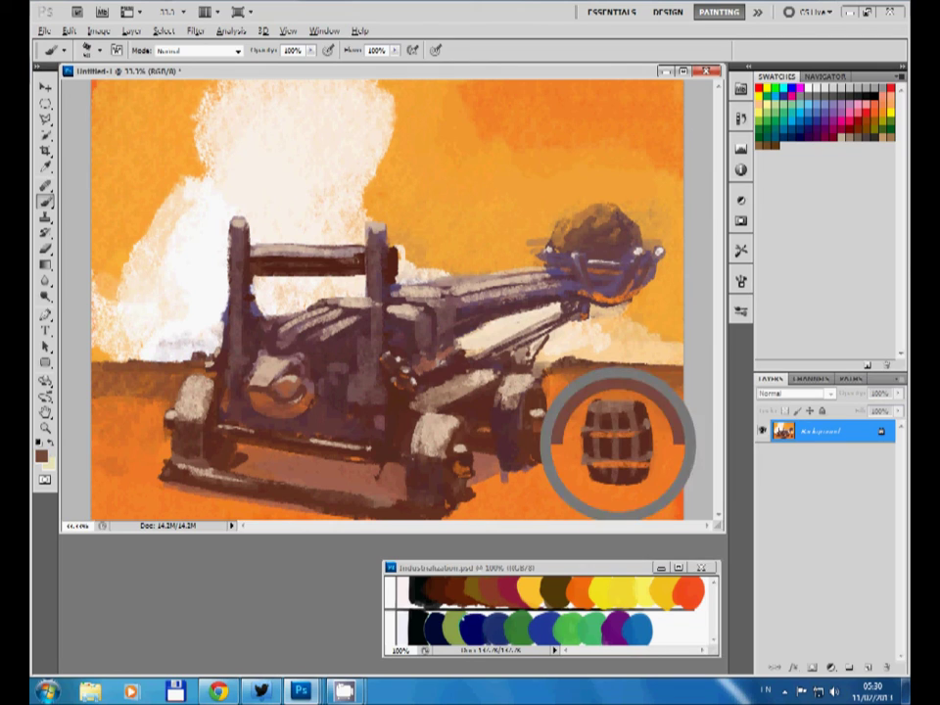
left_click_drag(588, 432, 627, 431)
left_click_drag(590, 460, 645, 460)
left_click_drag(595, 439, 596, 458)
mouse_move(614, 443)
left_mouse_down()
mouse_move(614, 458)
mouse_move(648, 482)
left_mouse_up()
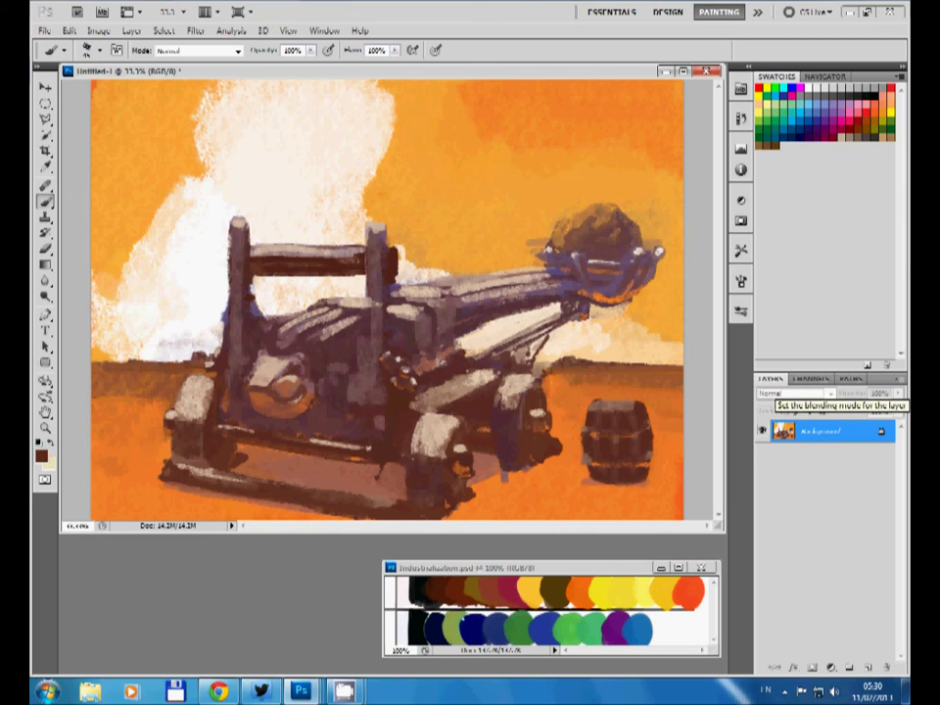